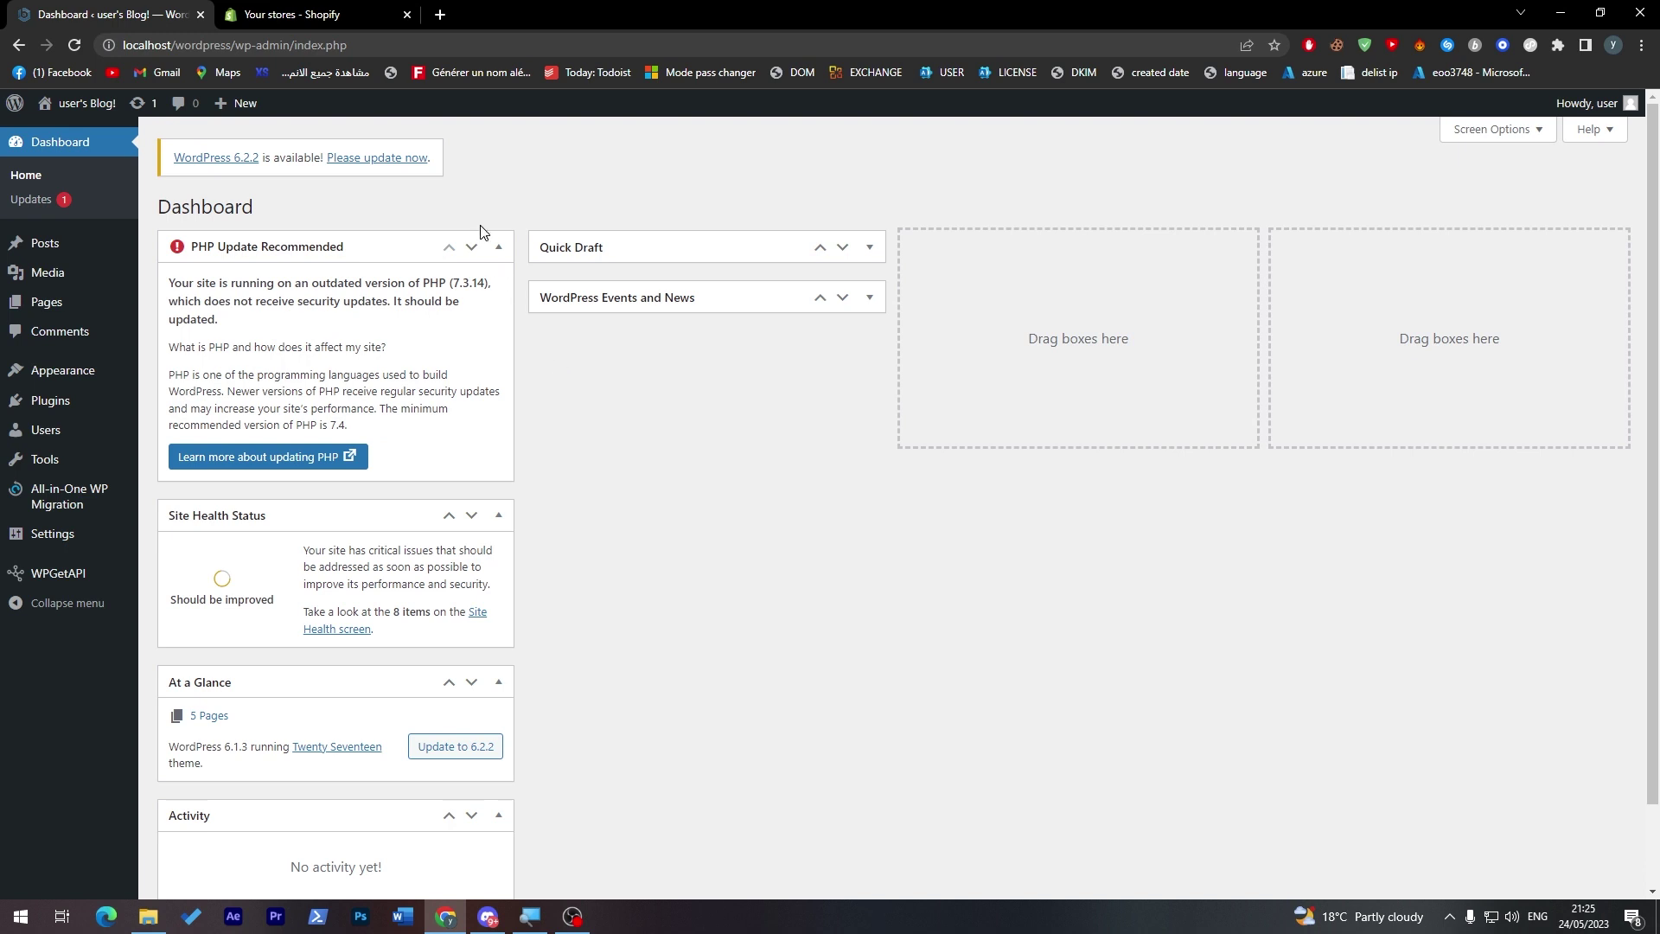
# - Open WordPress's Add Plugins page and search the plugin directory for 'shopify'
pyautogui.moveTo(57, 402)
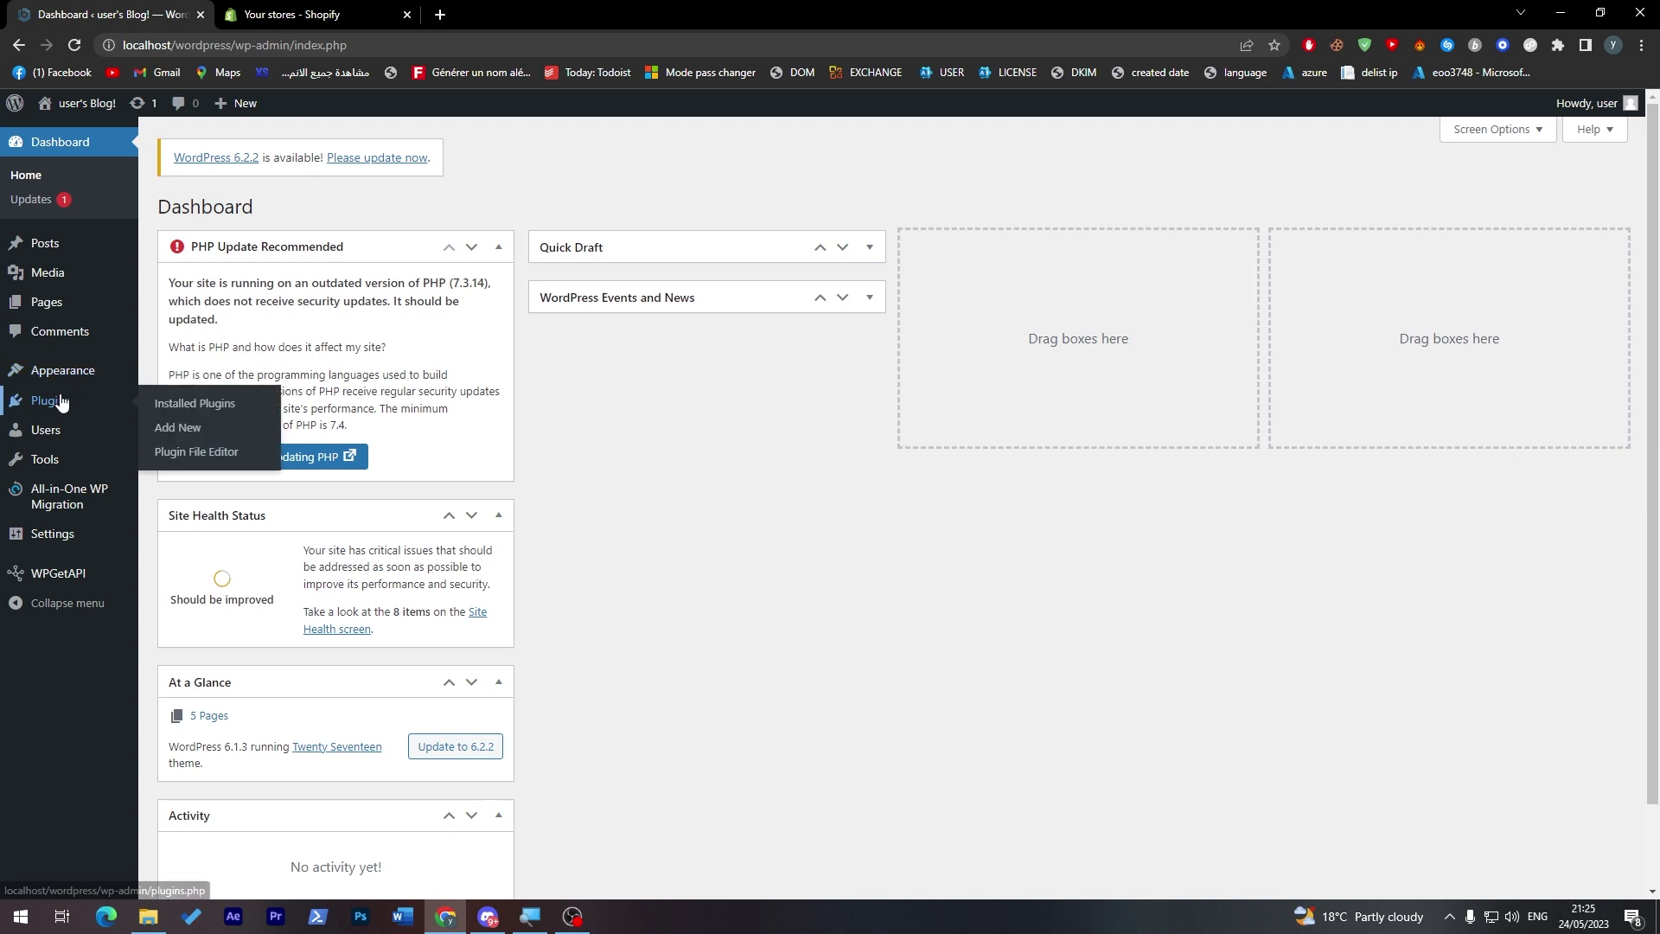
pyautogui.click(177, 428)
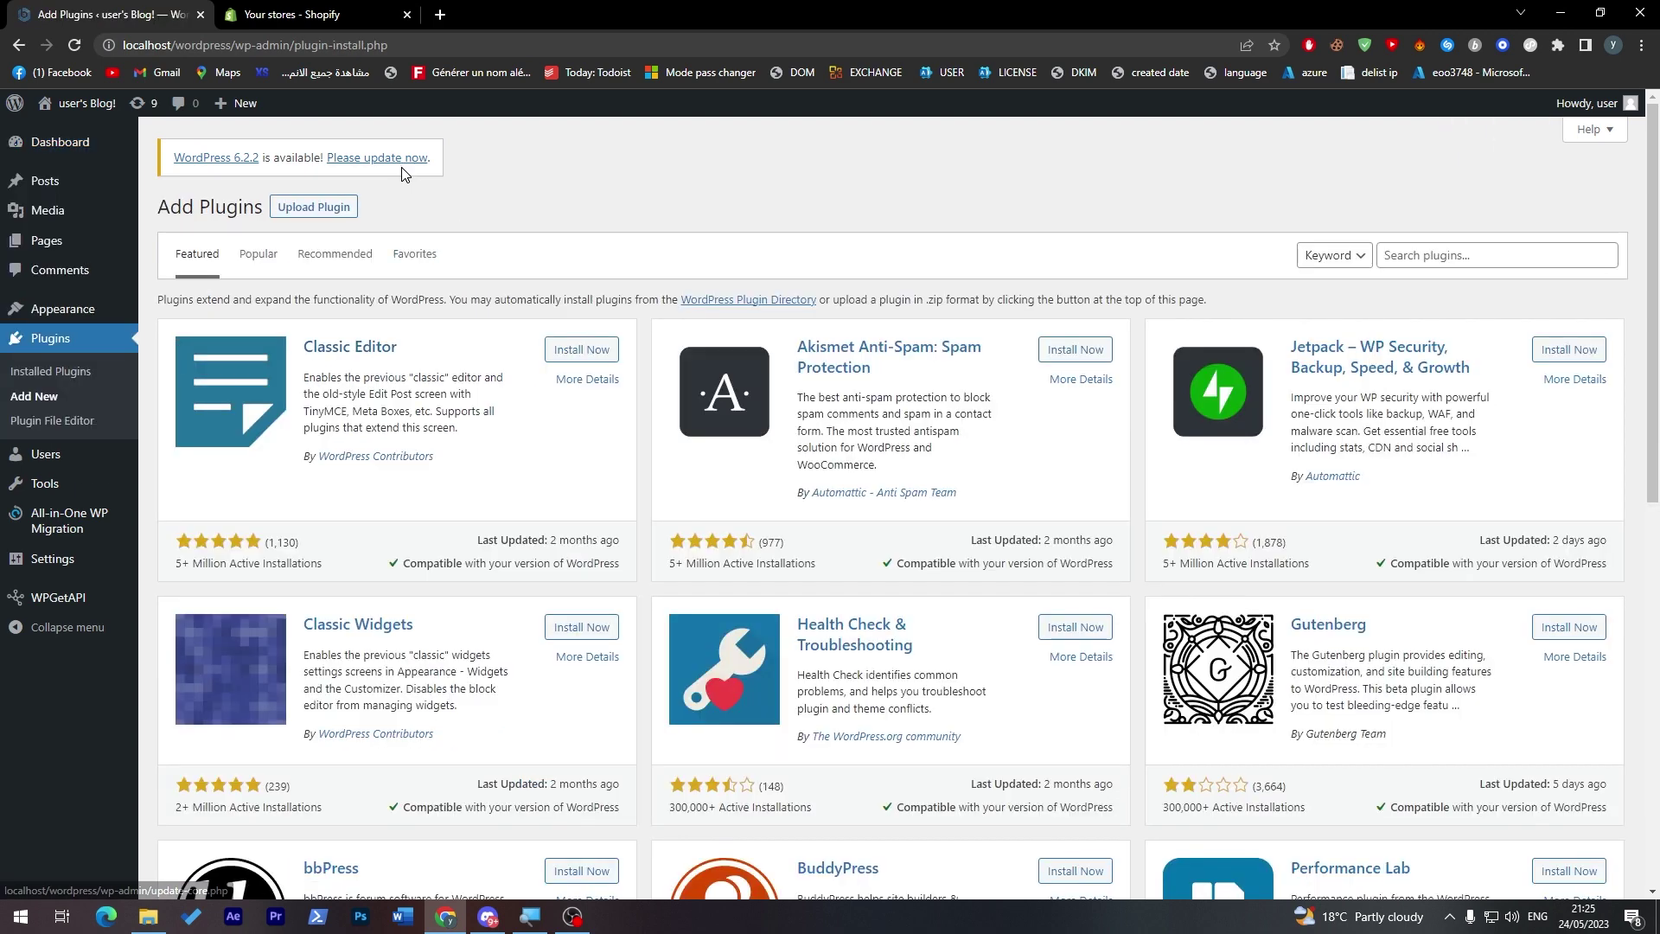
pyautogui.click(260, 15)
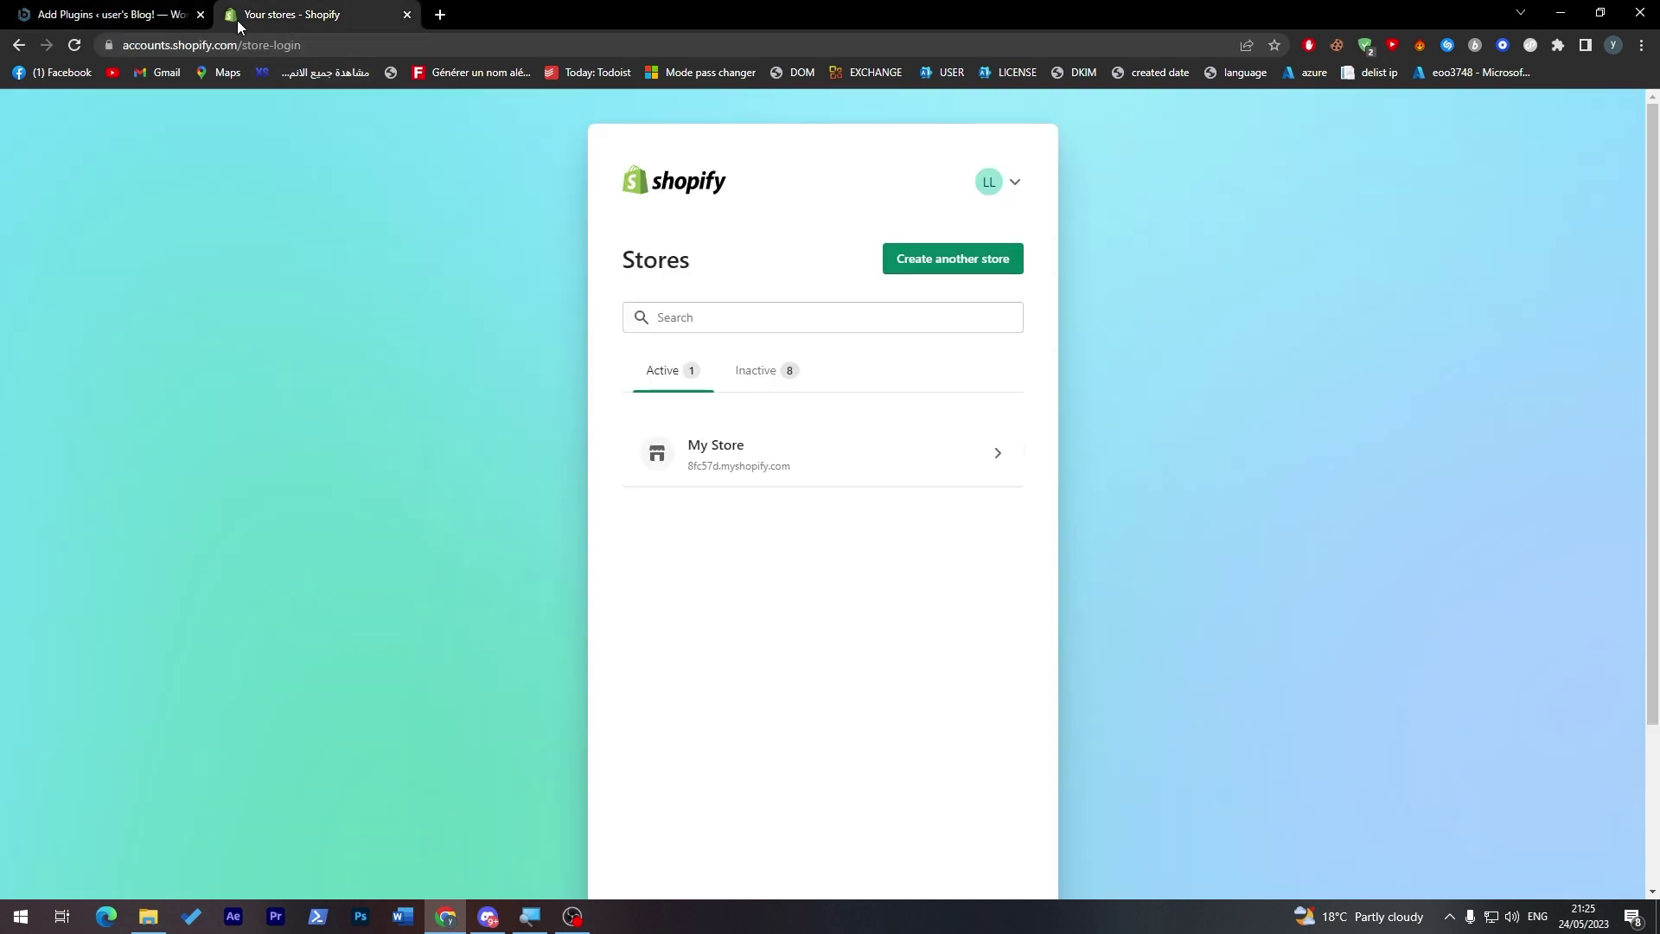
pyautogui.click(111, 15)
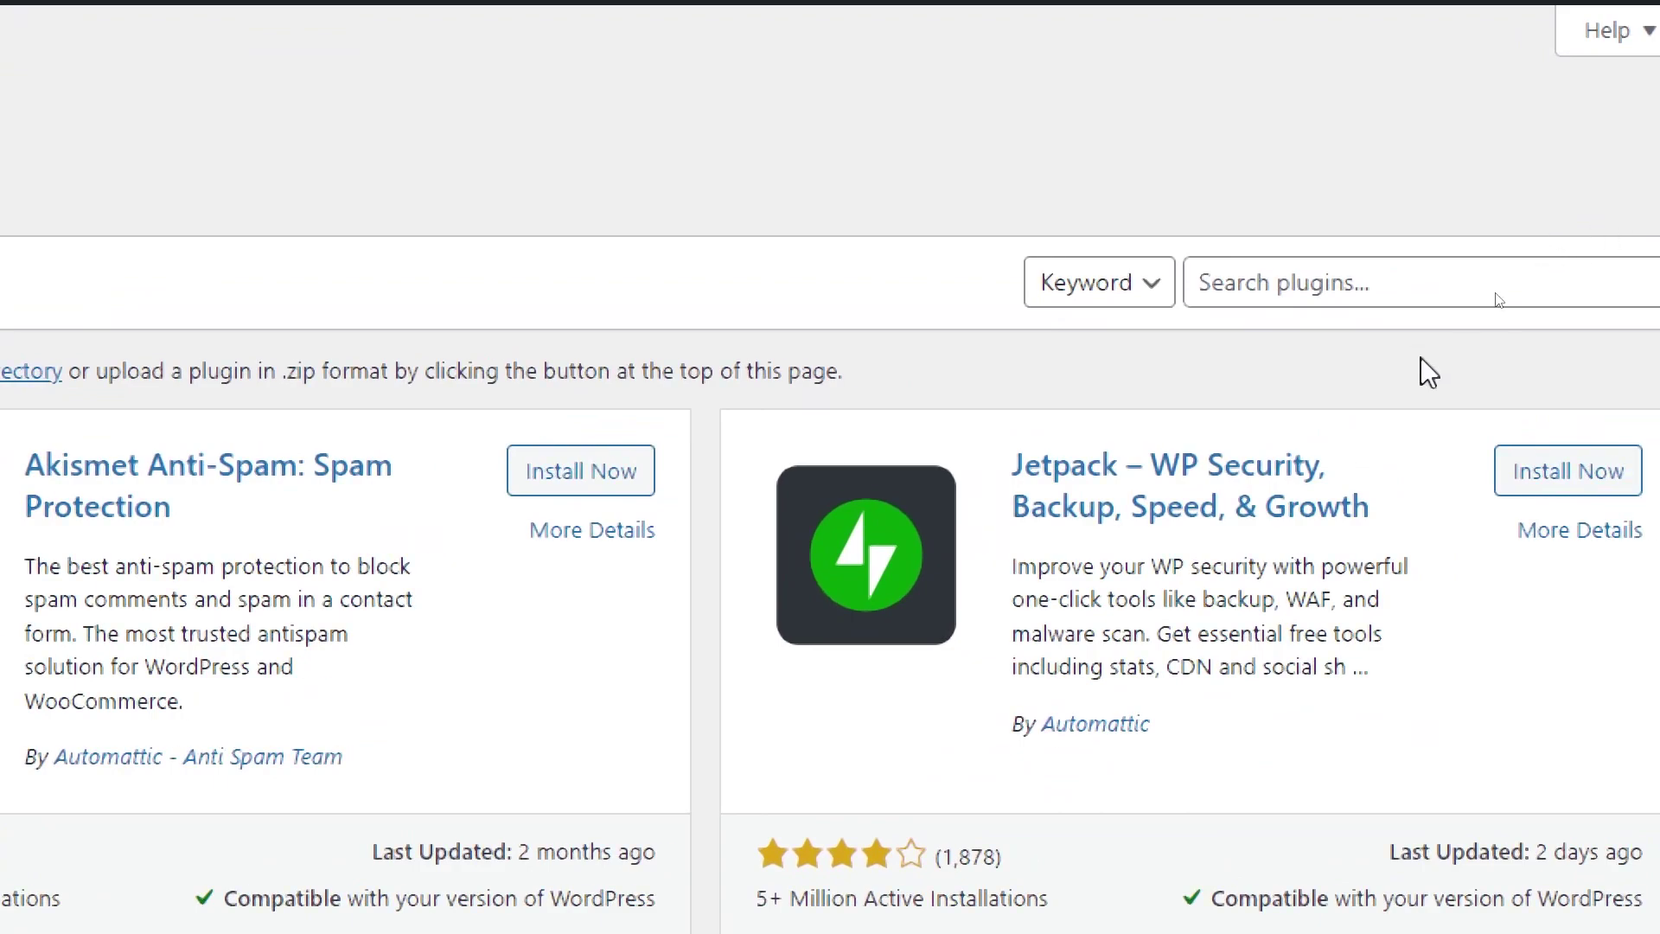
pyautogui.click(1479, 251)
pyautogui.write('shopify')
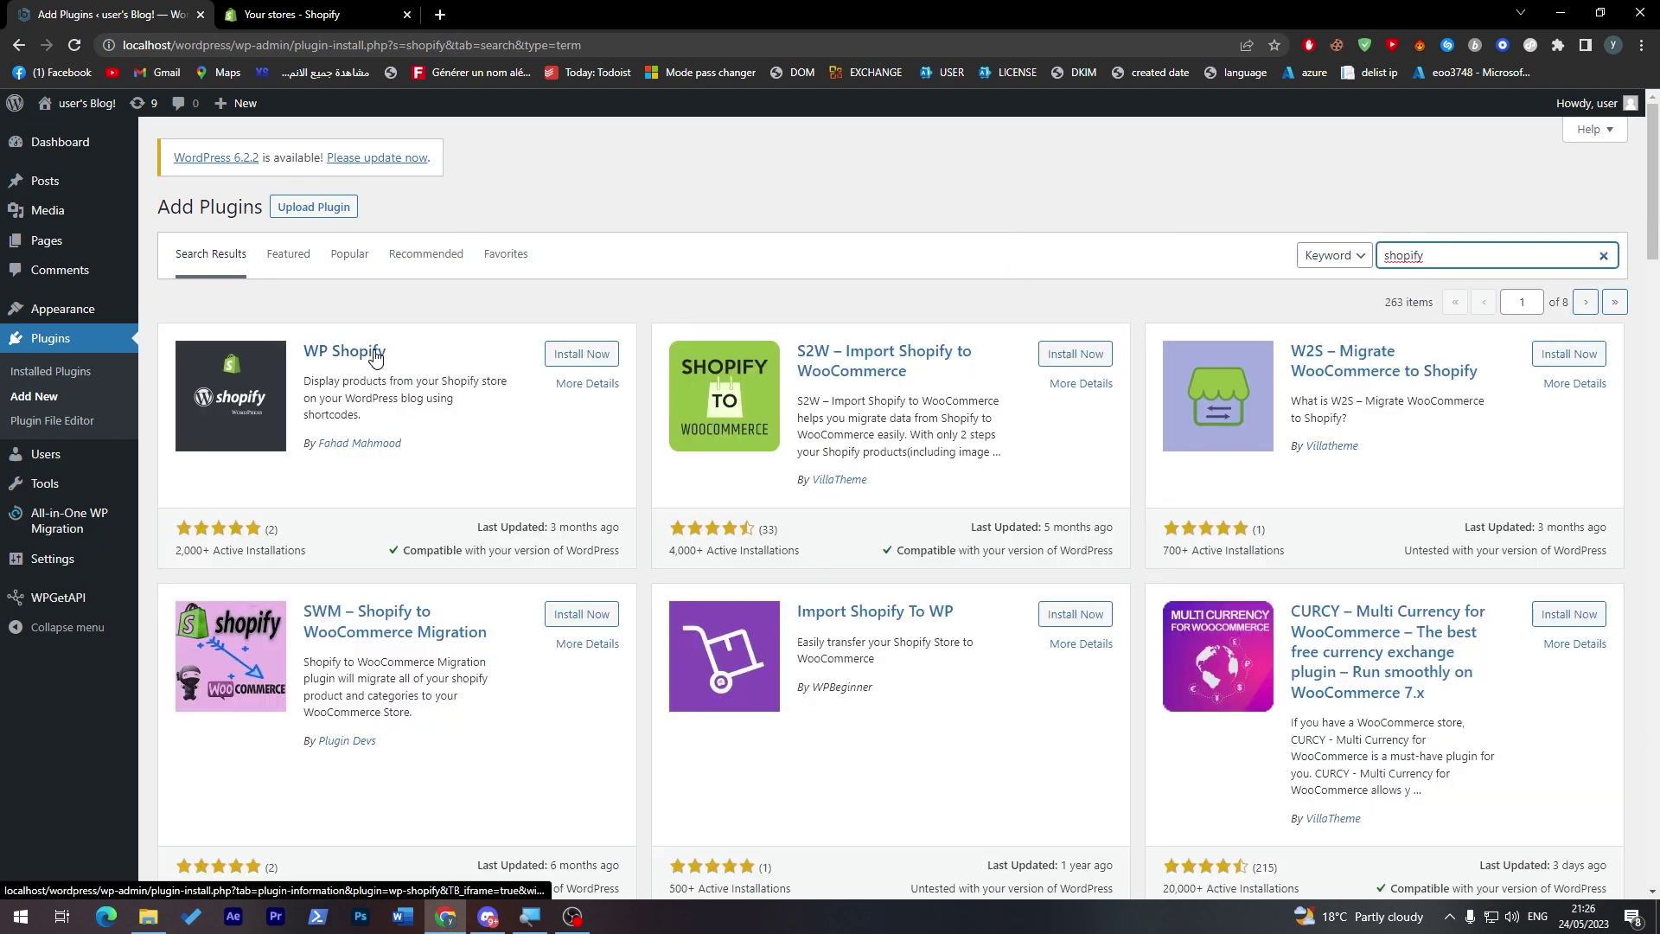
# - Read the WP Shopify plugin description among the 263 results, then go to the Shopify store list
pyautogui.moveTo(329, 381); pyautogui.dragTo(312, 381)
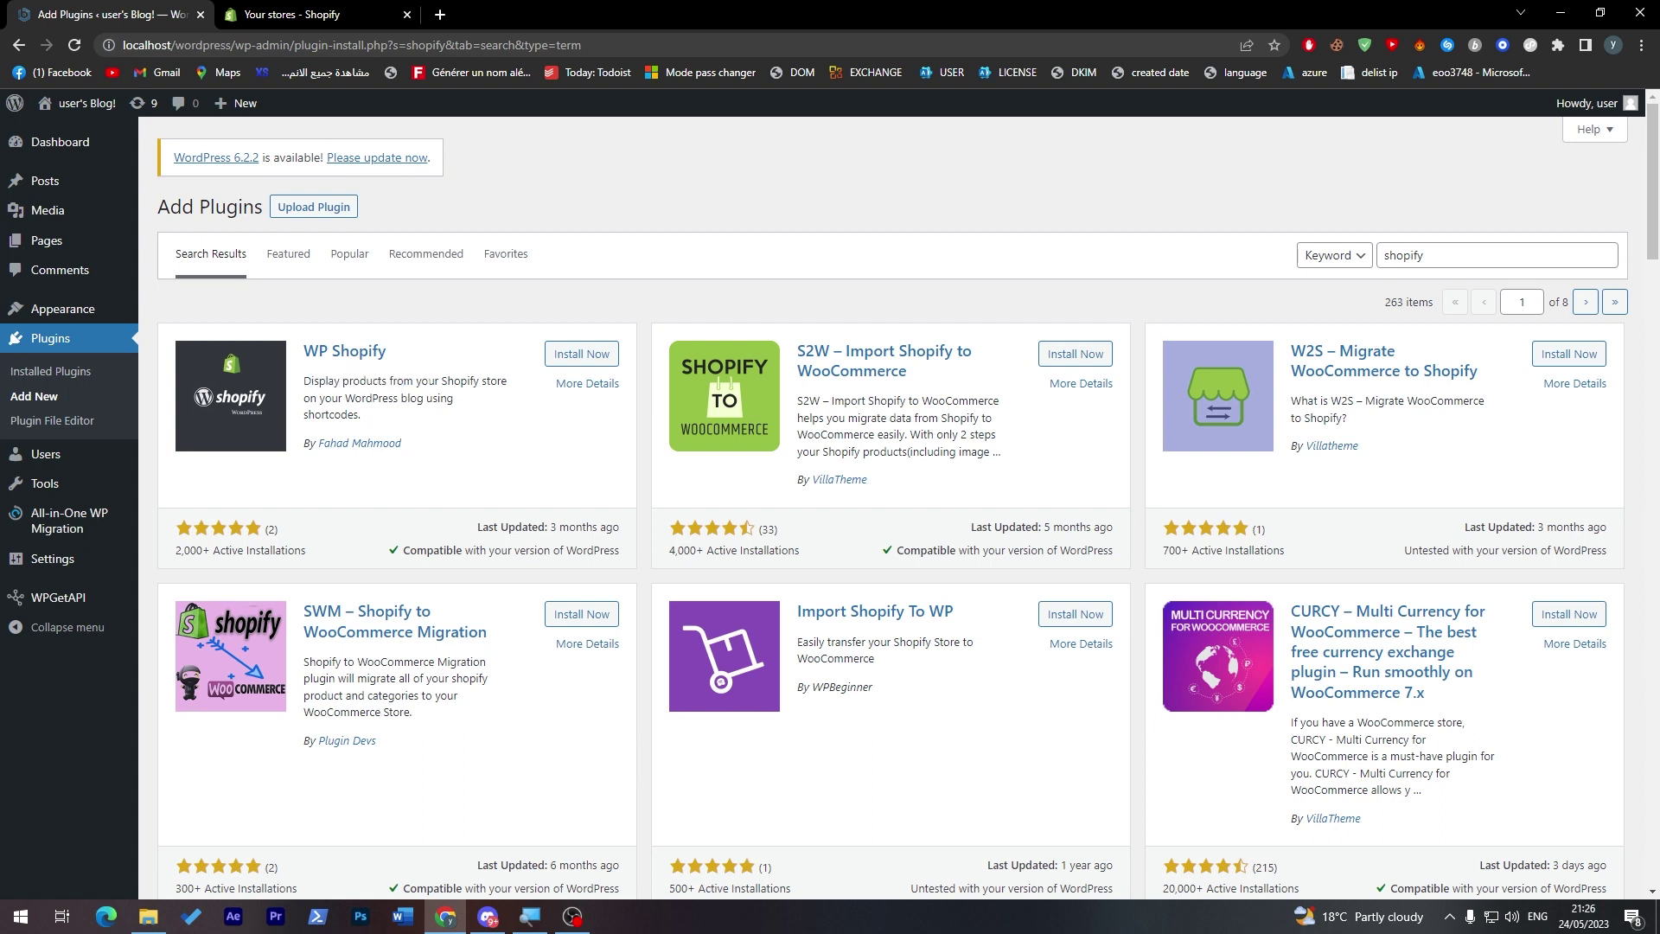
pyautogui.tripleClick(415, 391)
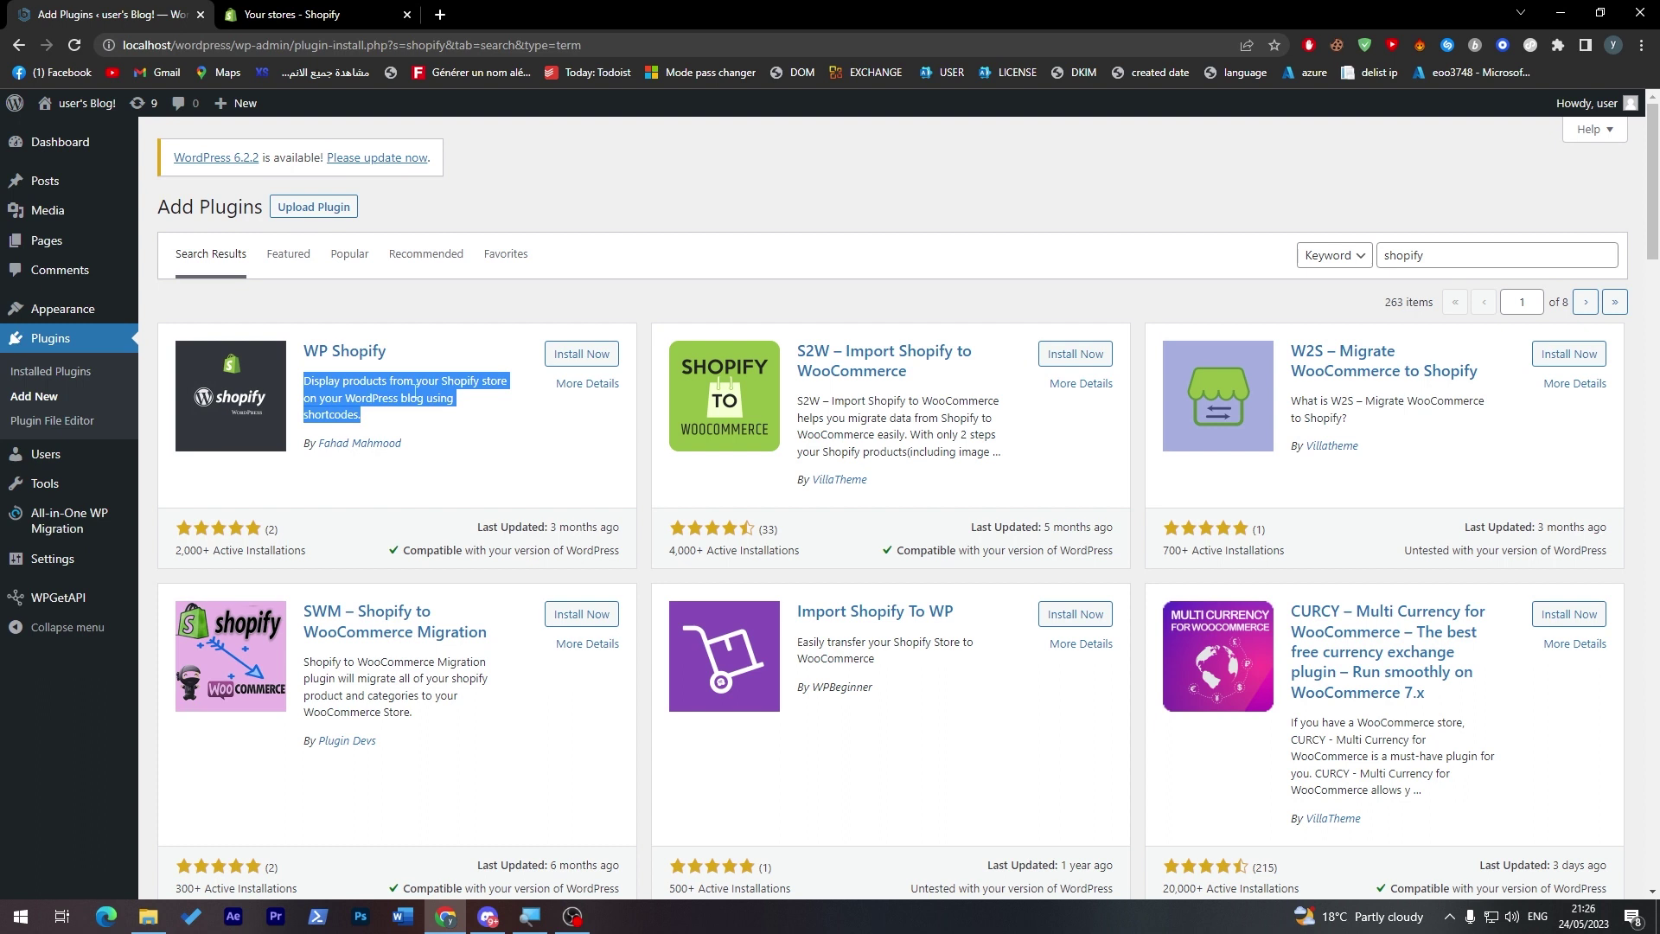
pyautogui.click(480, 381)
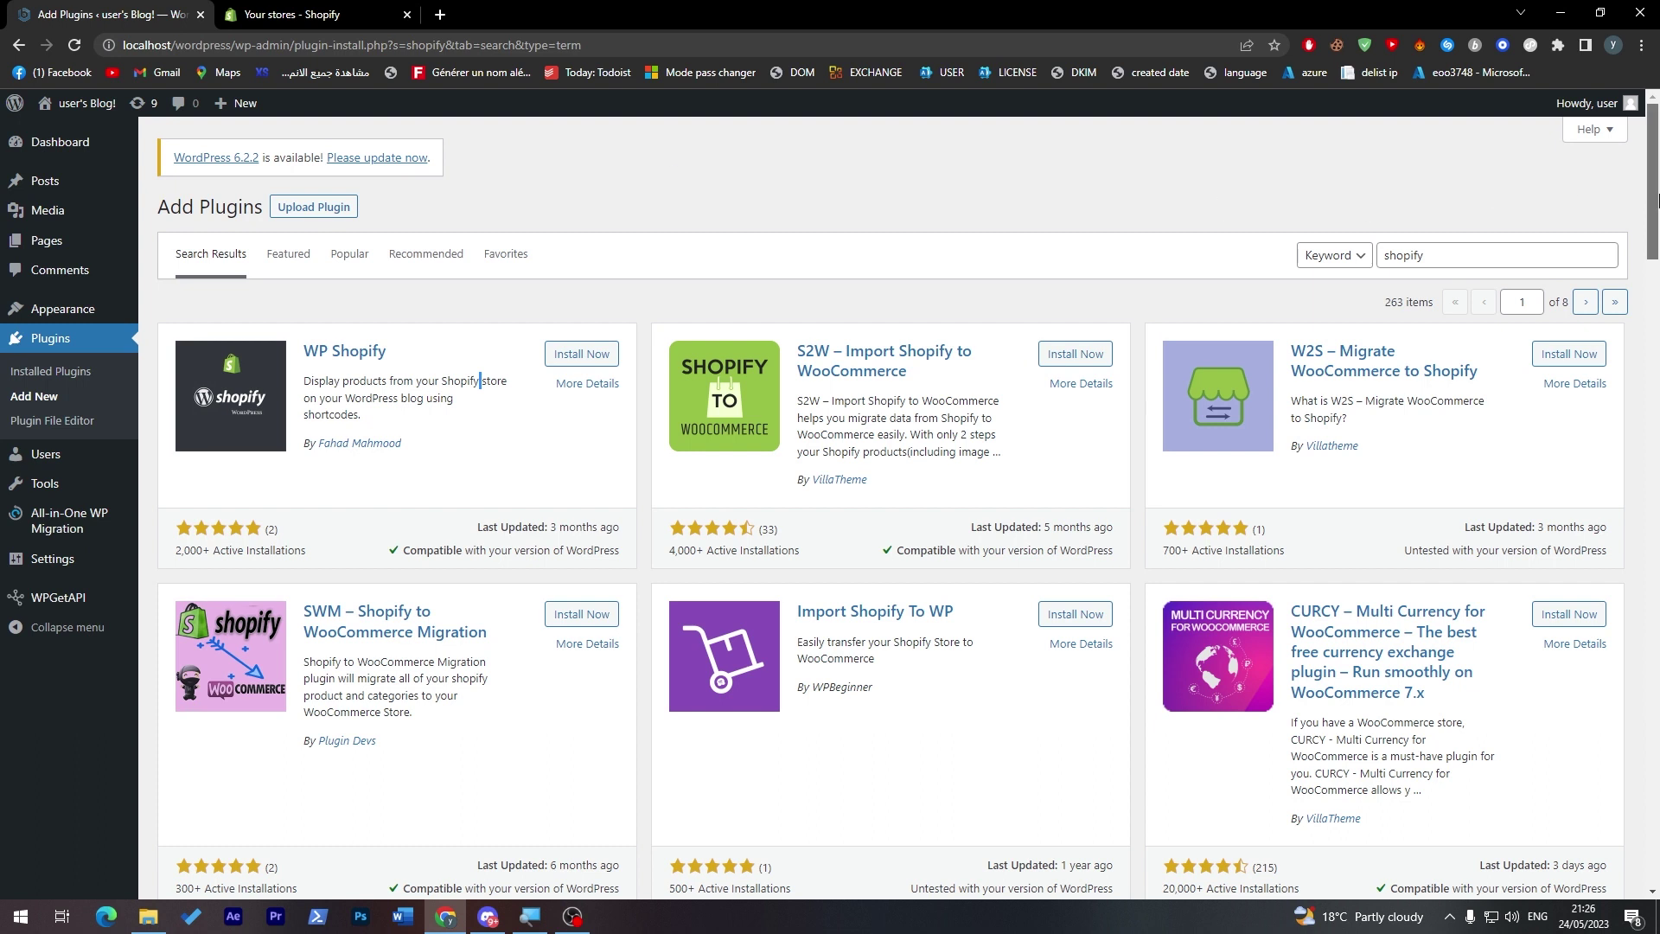
pyautogui.scroll(-1, 475, 380)
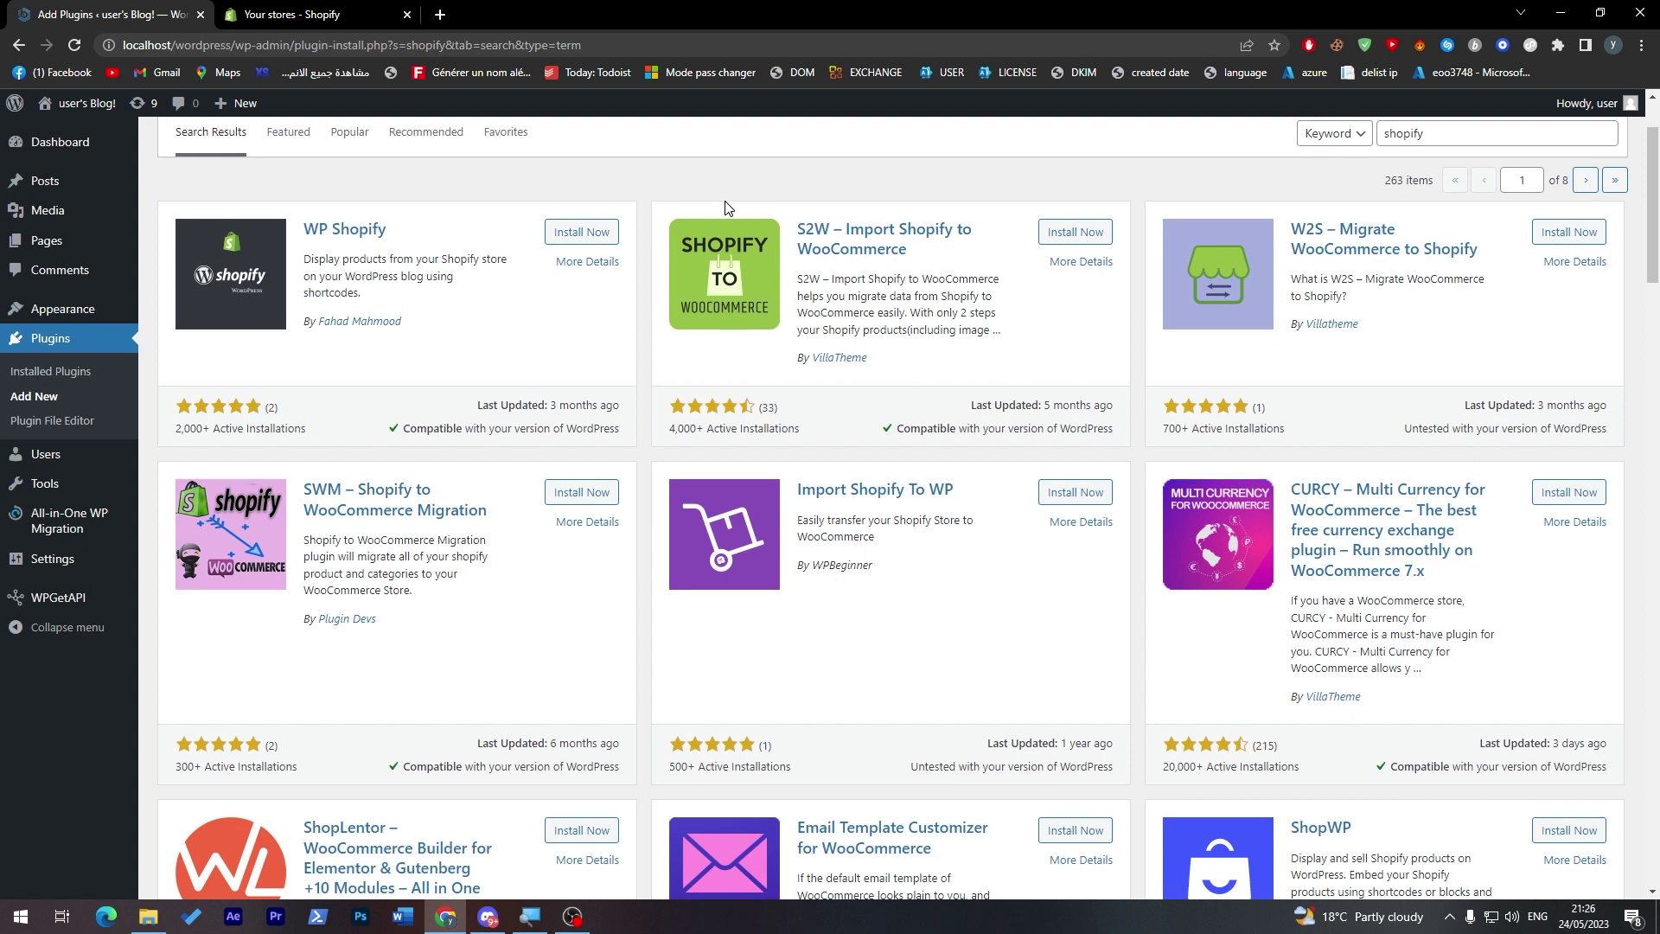
pyautogui.click(285, 14)
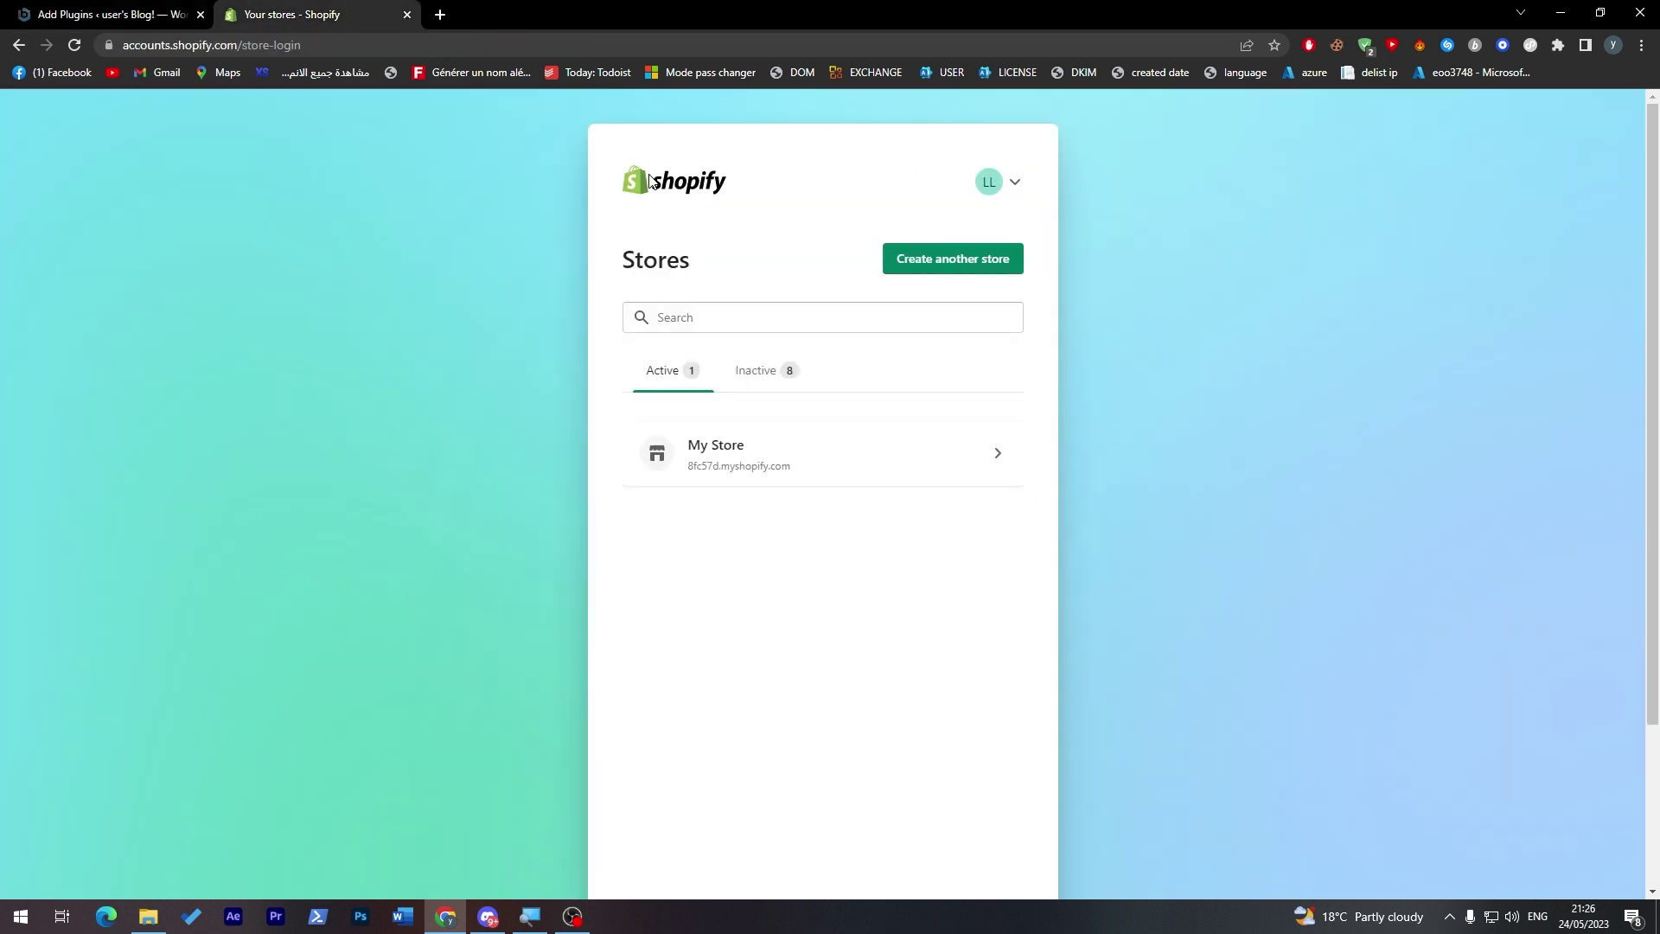
# - Open the My Store admin and its Apps search panel, clearing a mistyped 'zend' query
pyautogui.click(739, 439)
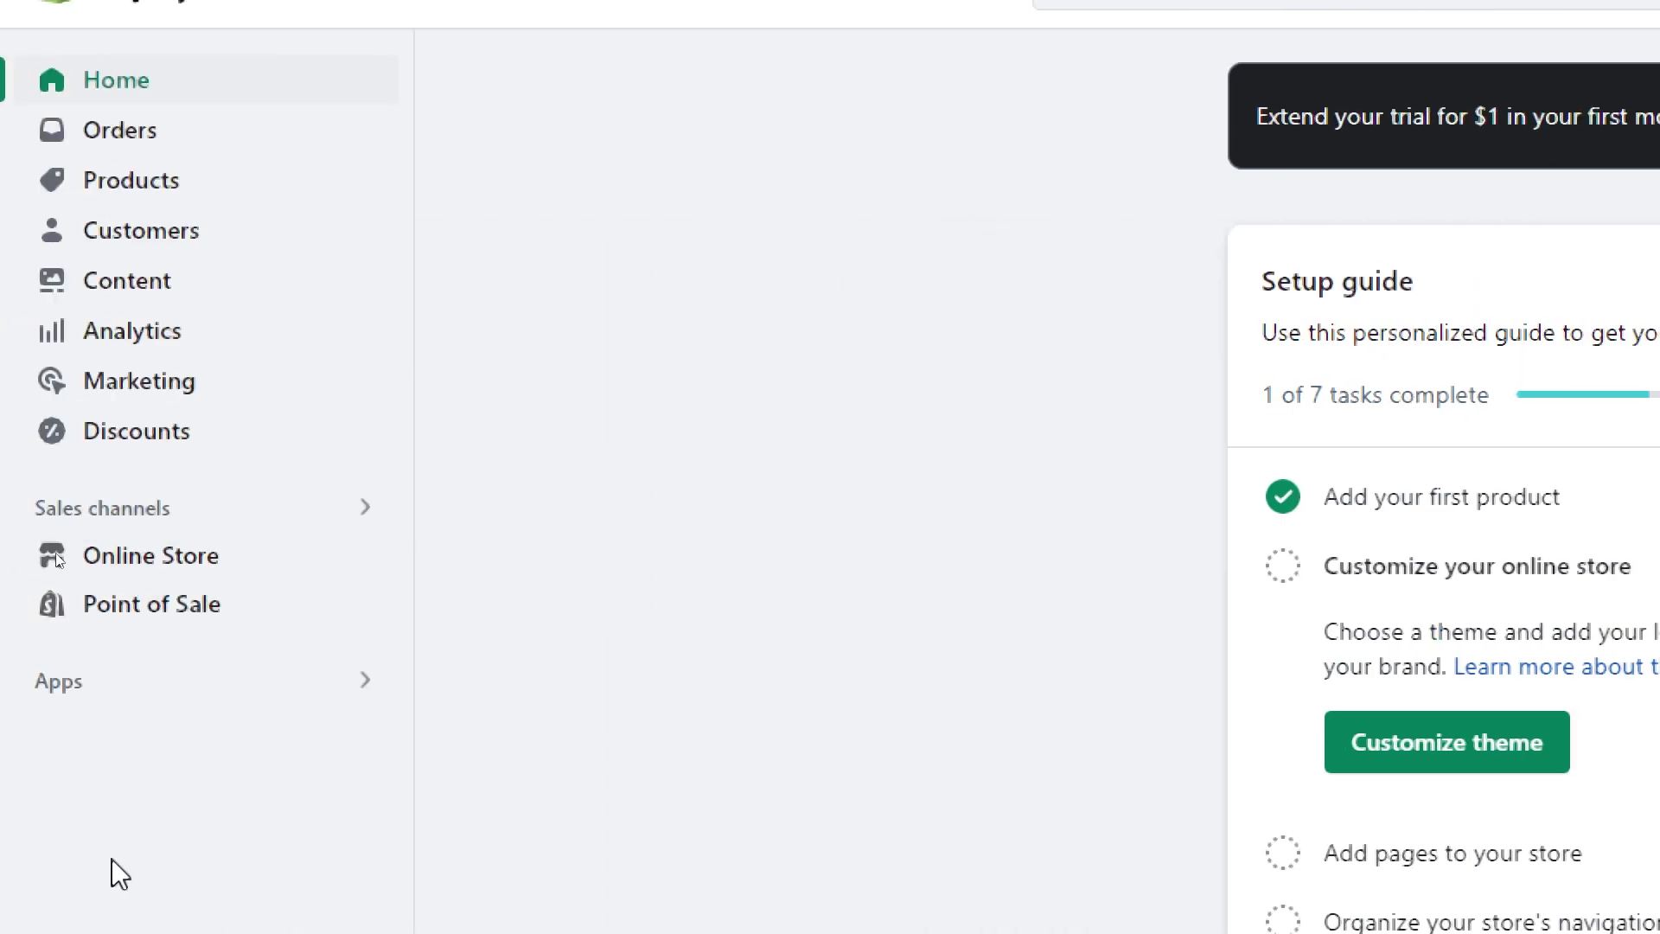
pyautogui.click(115, 680)
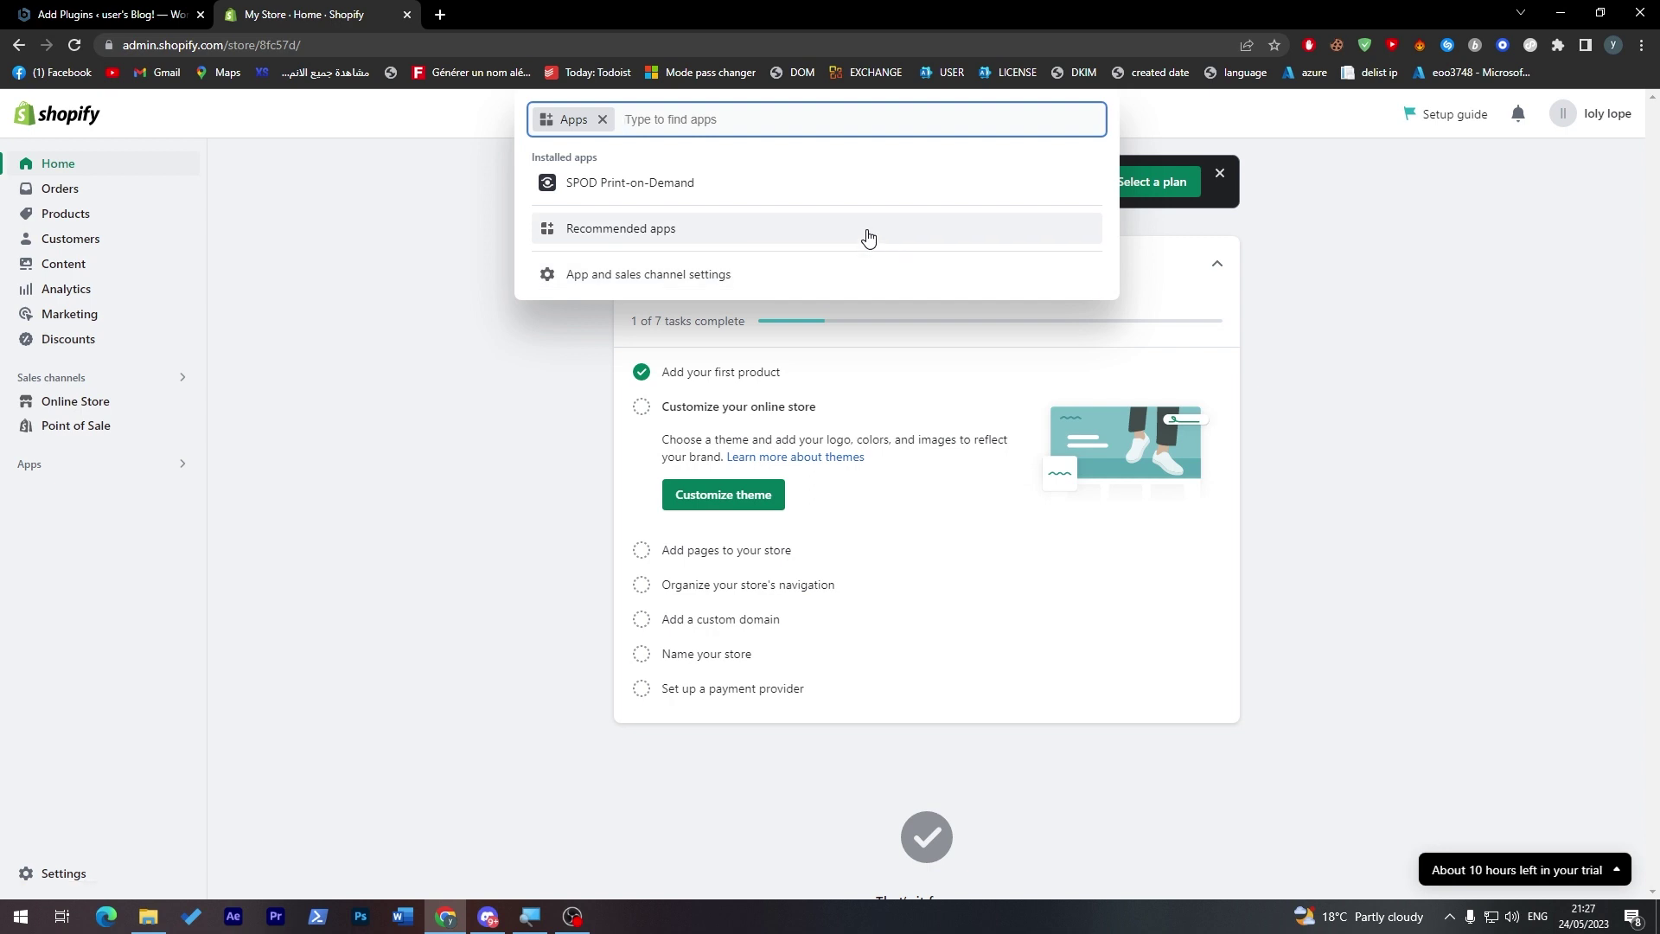
pyautogui.write('zend')
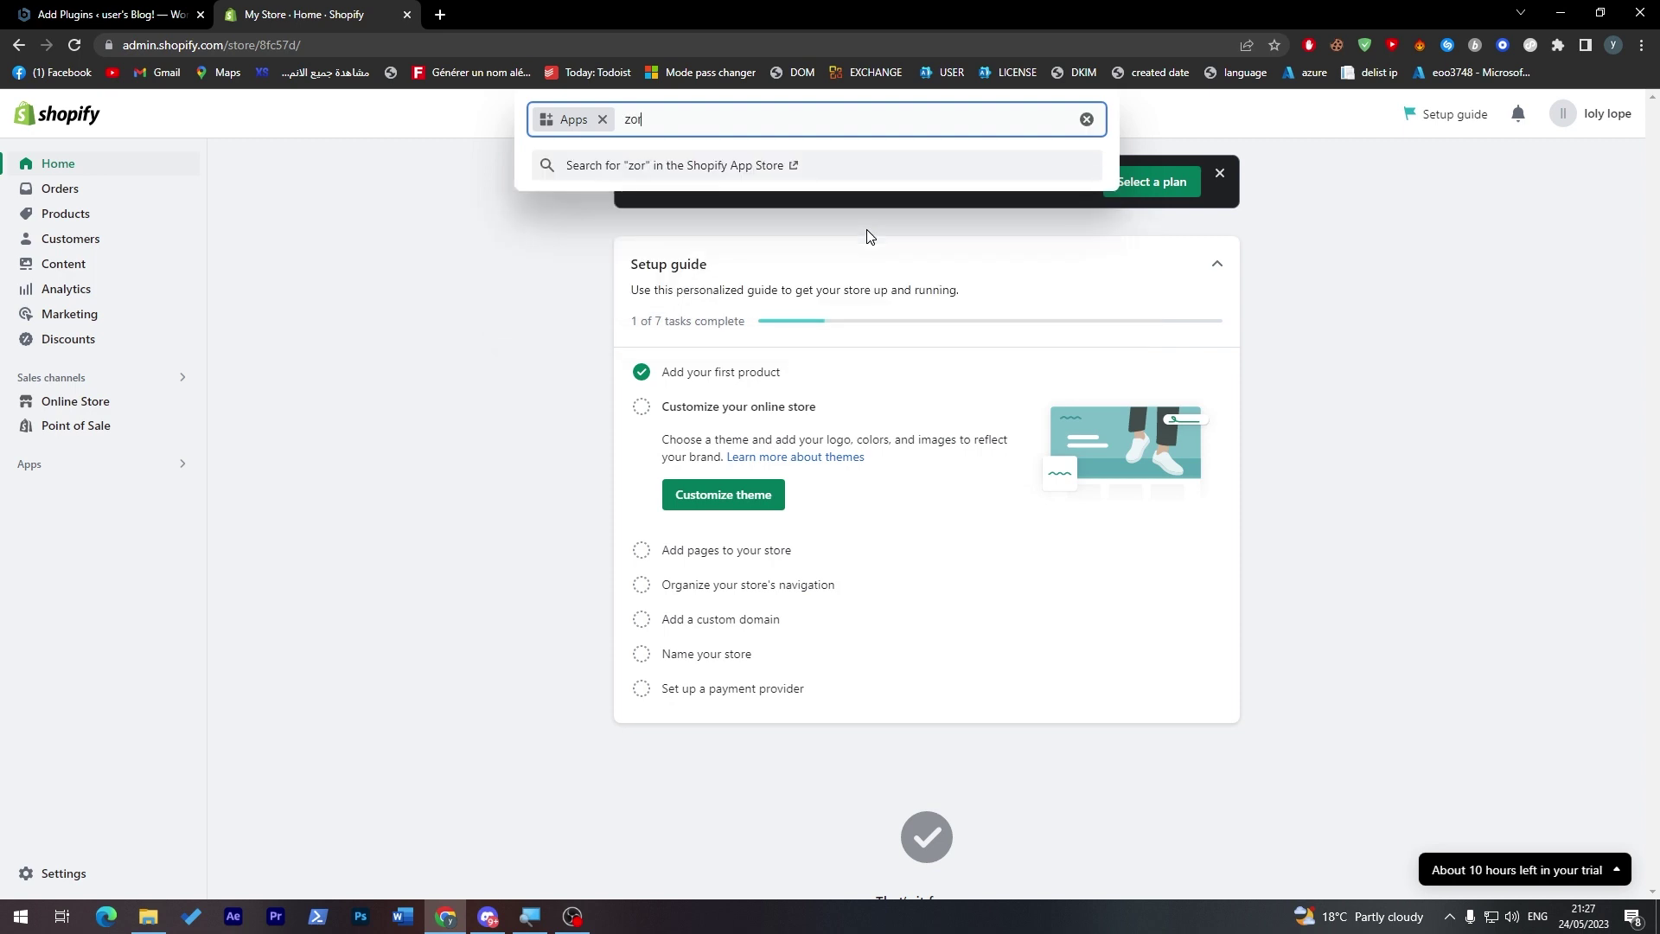
pyautogui.press('BackSpace')
pyautogui.press('BackSpace')
pyautogui.press('BackSpace')
pyautogui.press('BackSpace')
pyautogui.write('z')
pyautogui.press('BackSpace')
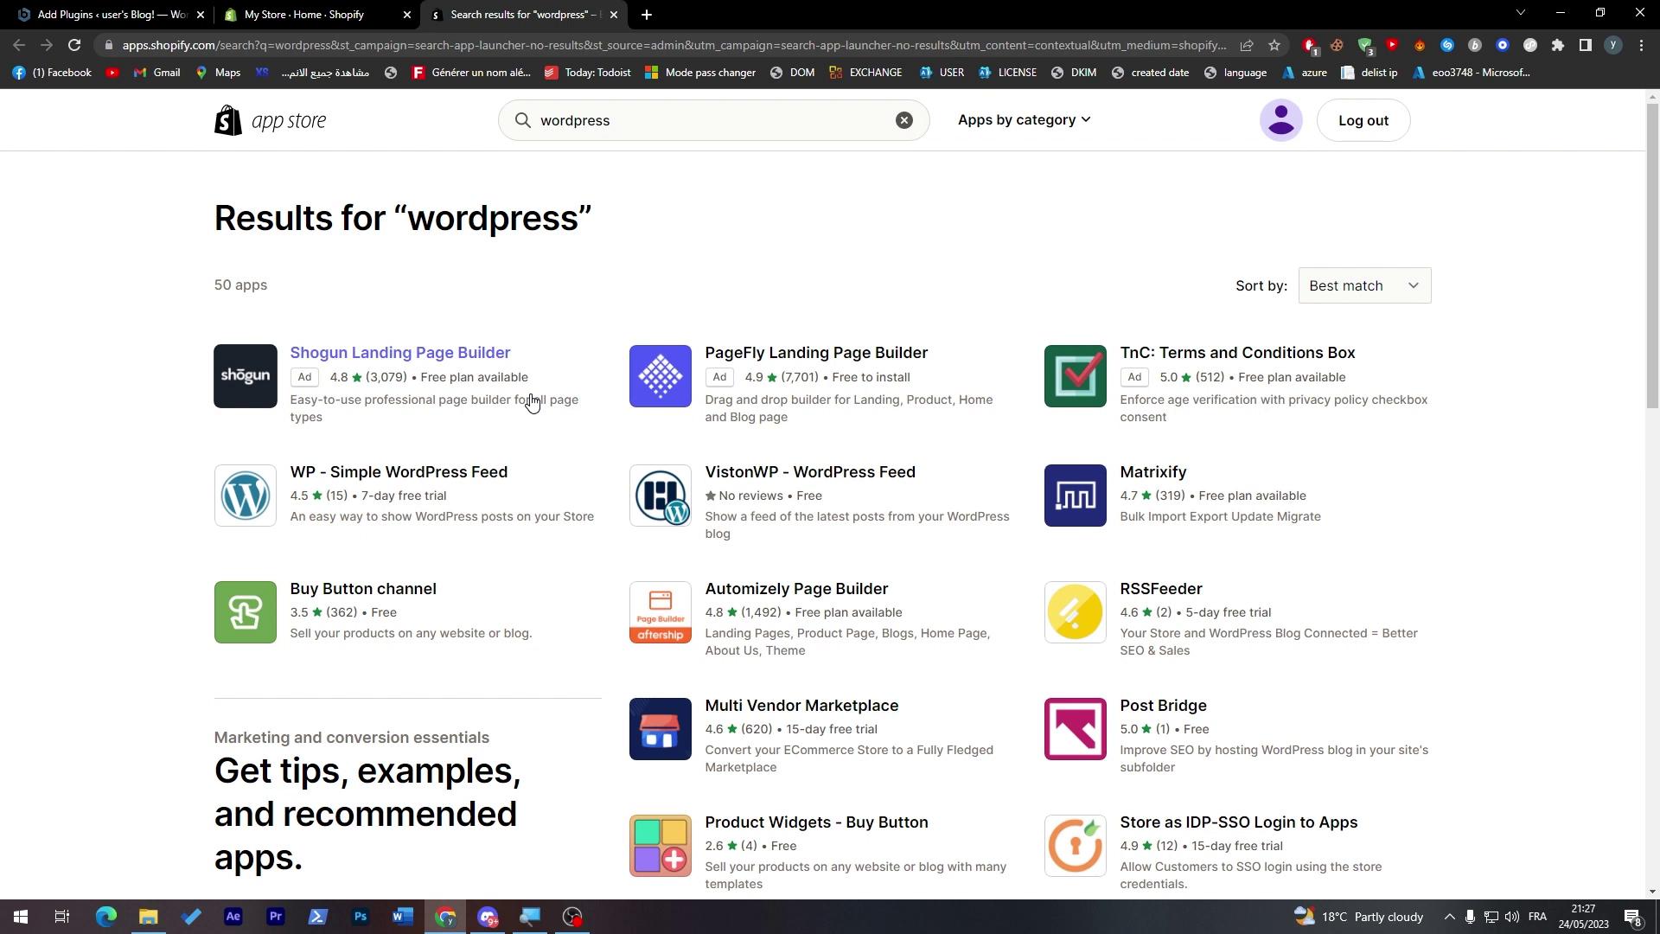
# - Return to the WordPress Add Plugins results for 'shopify'
pyautogui.hotkey('ctrl', 'Tab')
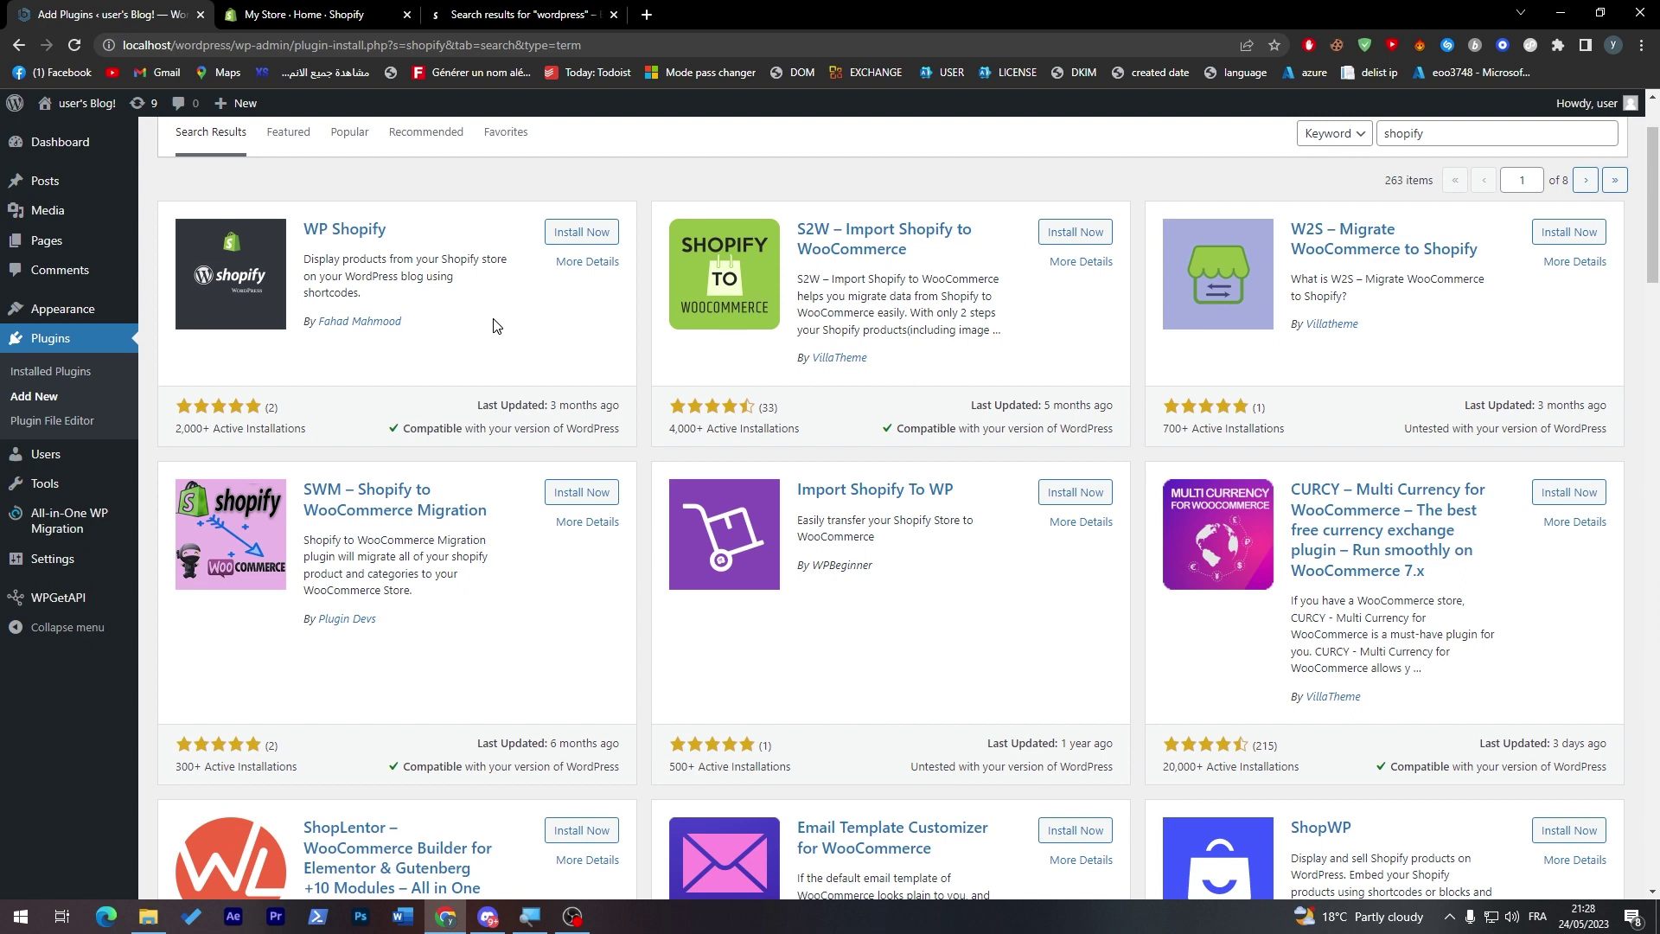
# - In a new Chrome tab, search for zapier and open the Zapier.com dashboard
pyautogui.click(645, 16)
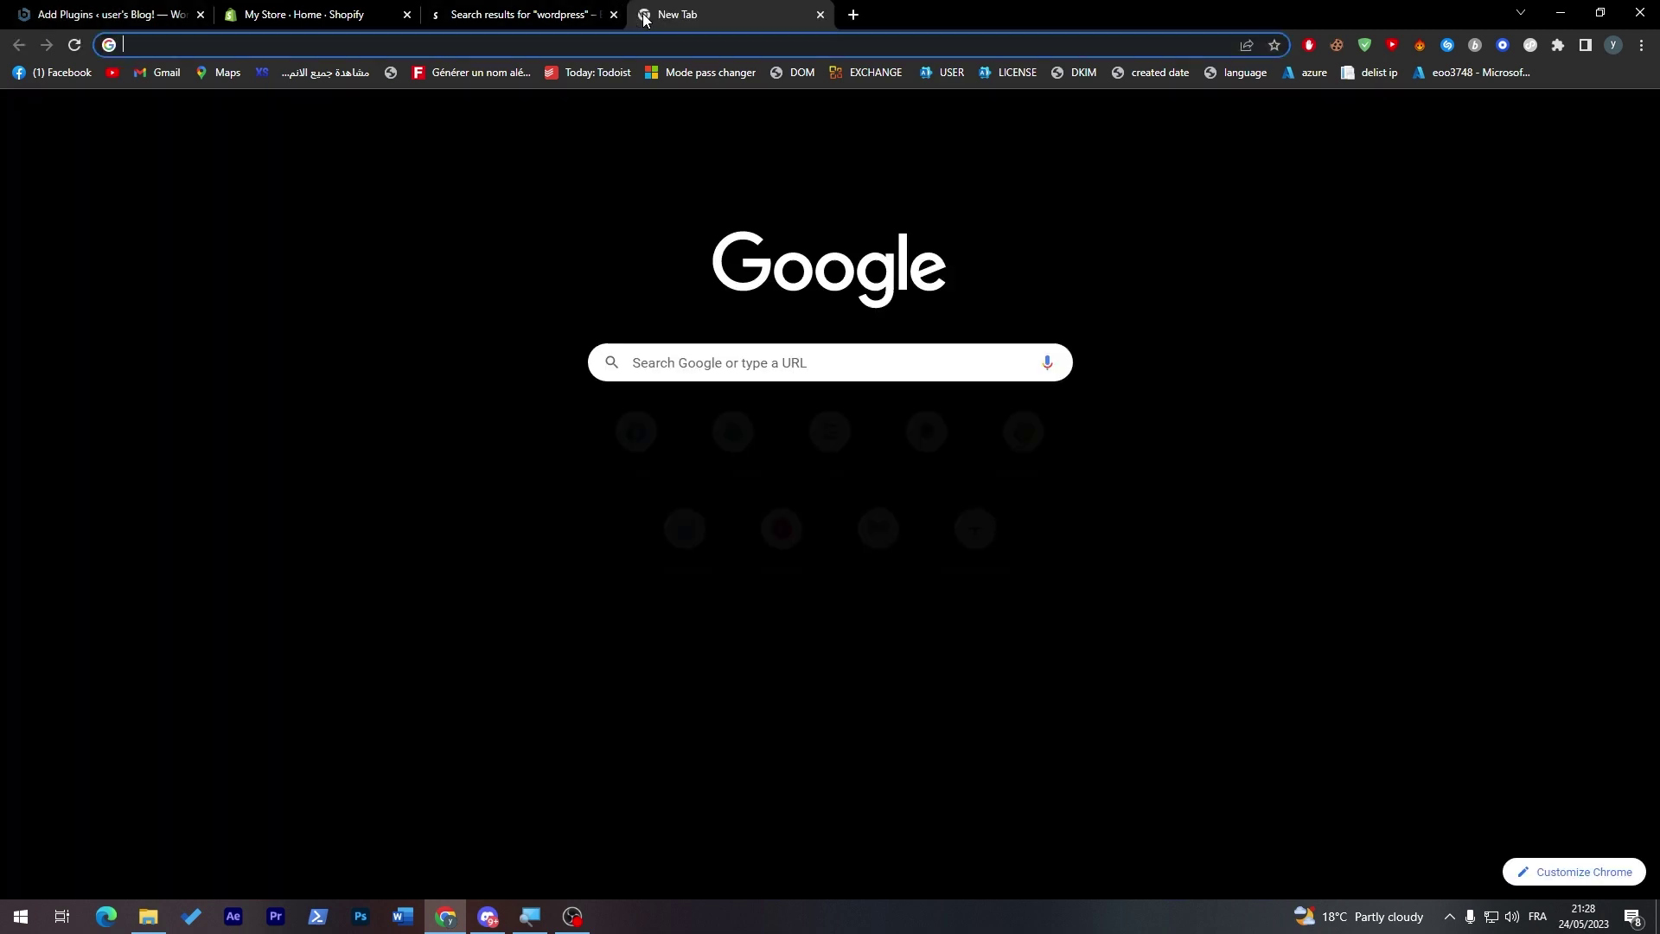
pyautogui.write('zapier')
pyautogui.press('Return')
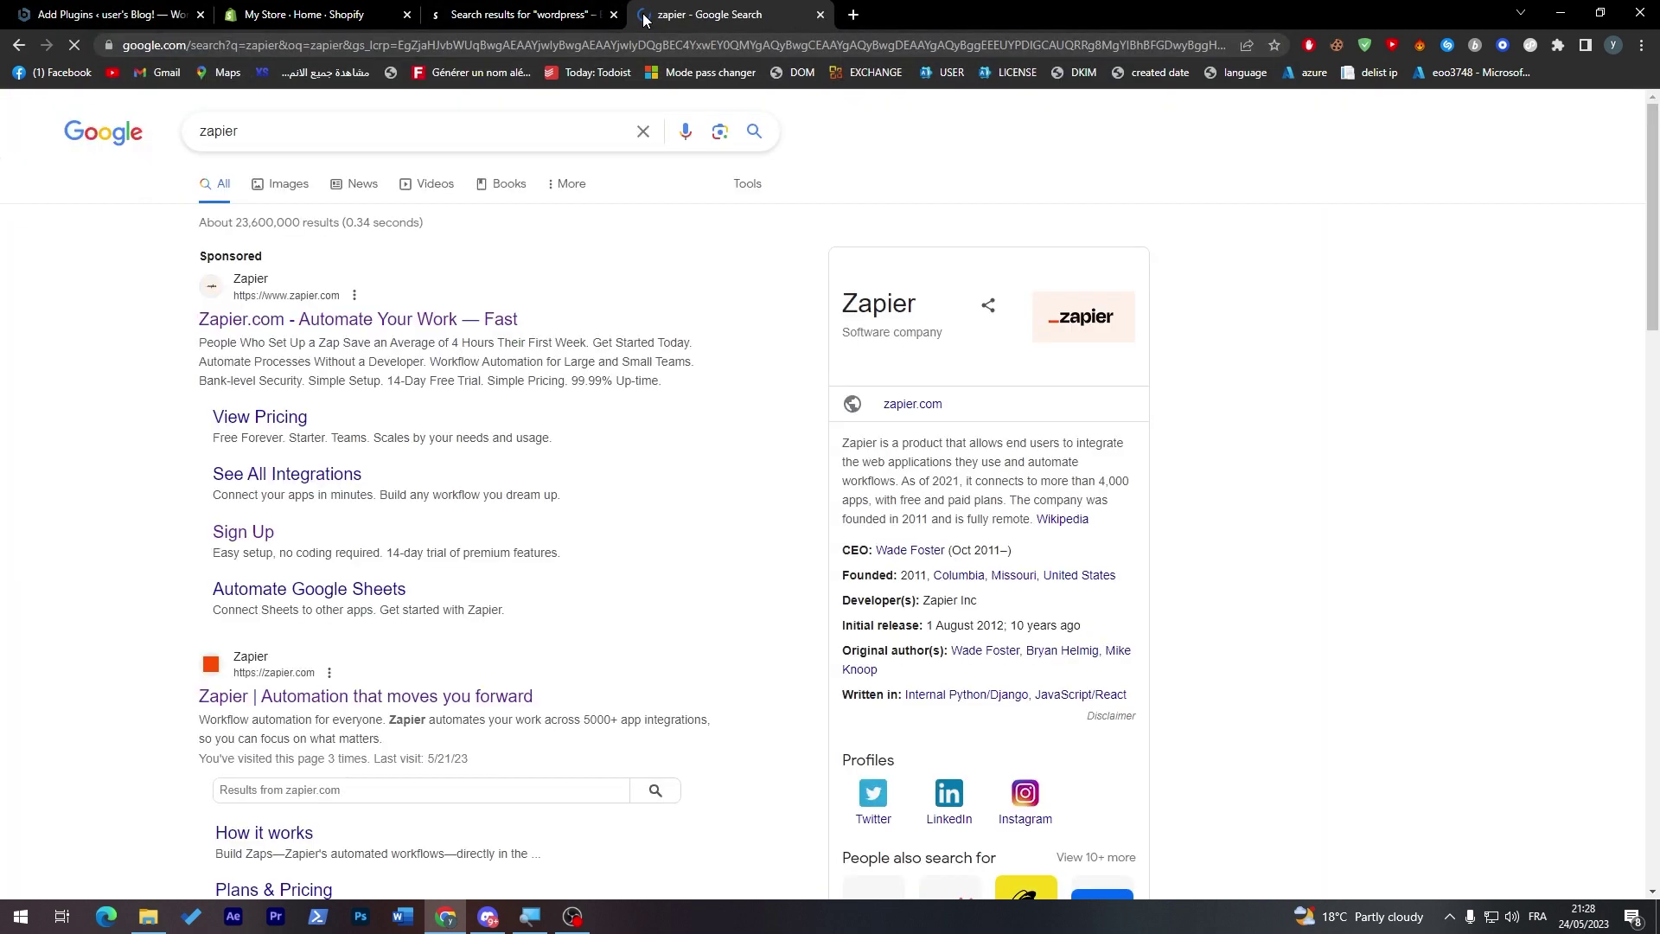
pyautogui.click(331, 313)
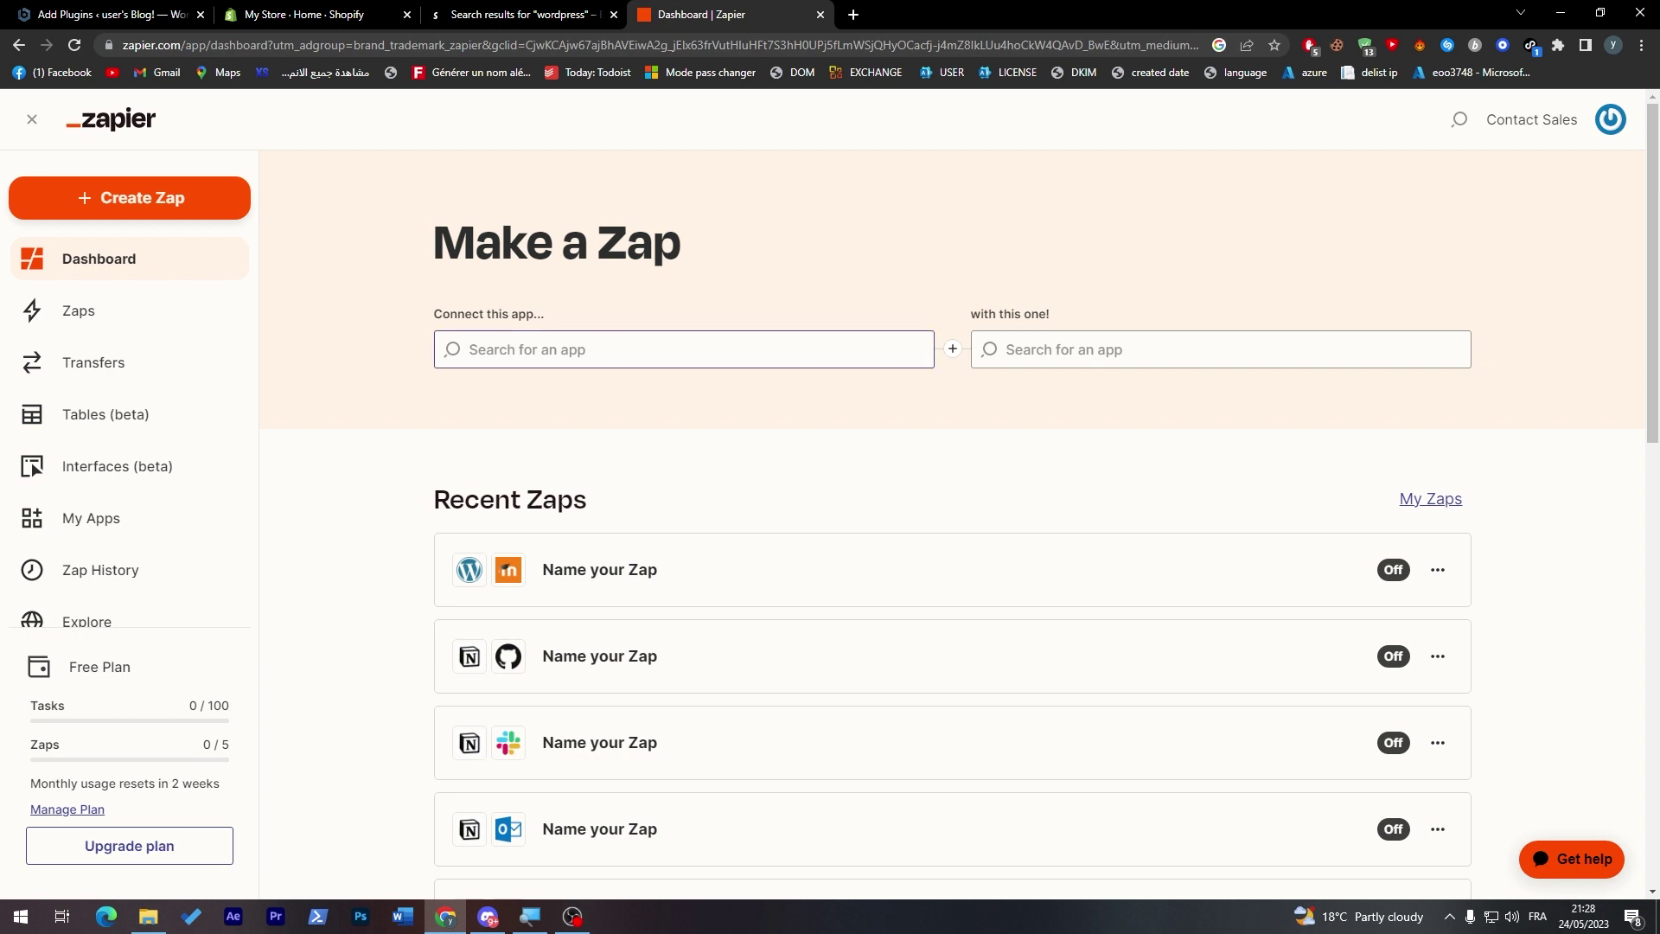
pyautogui.click(683, 349)
# - Pick WordPress and Shopify as the two apps in Make a Zap
pyautogui.write('word')
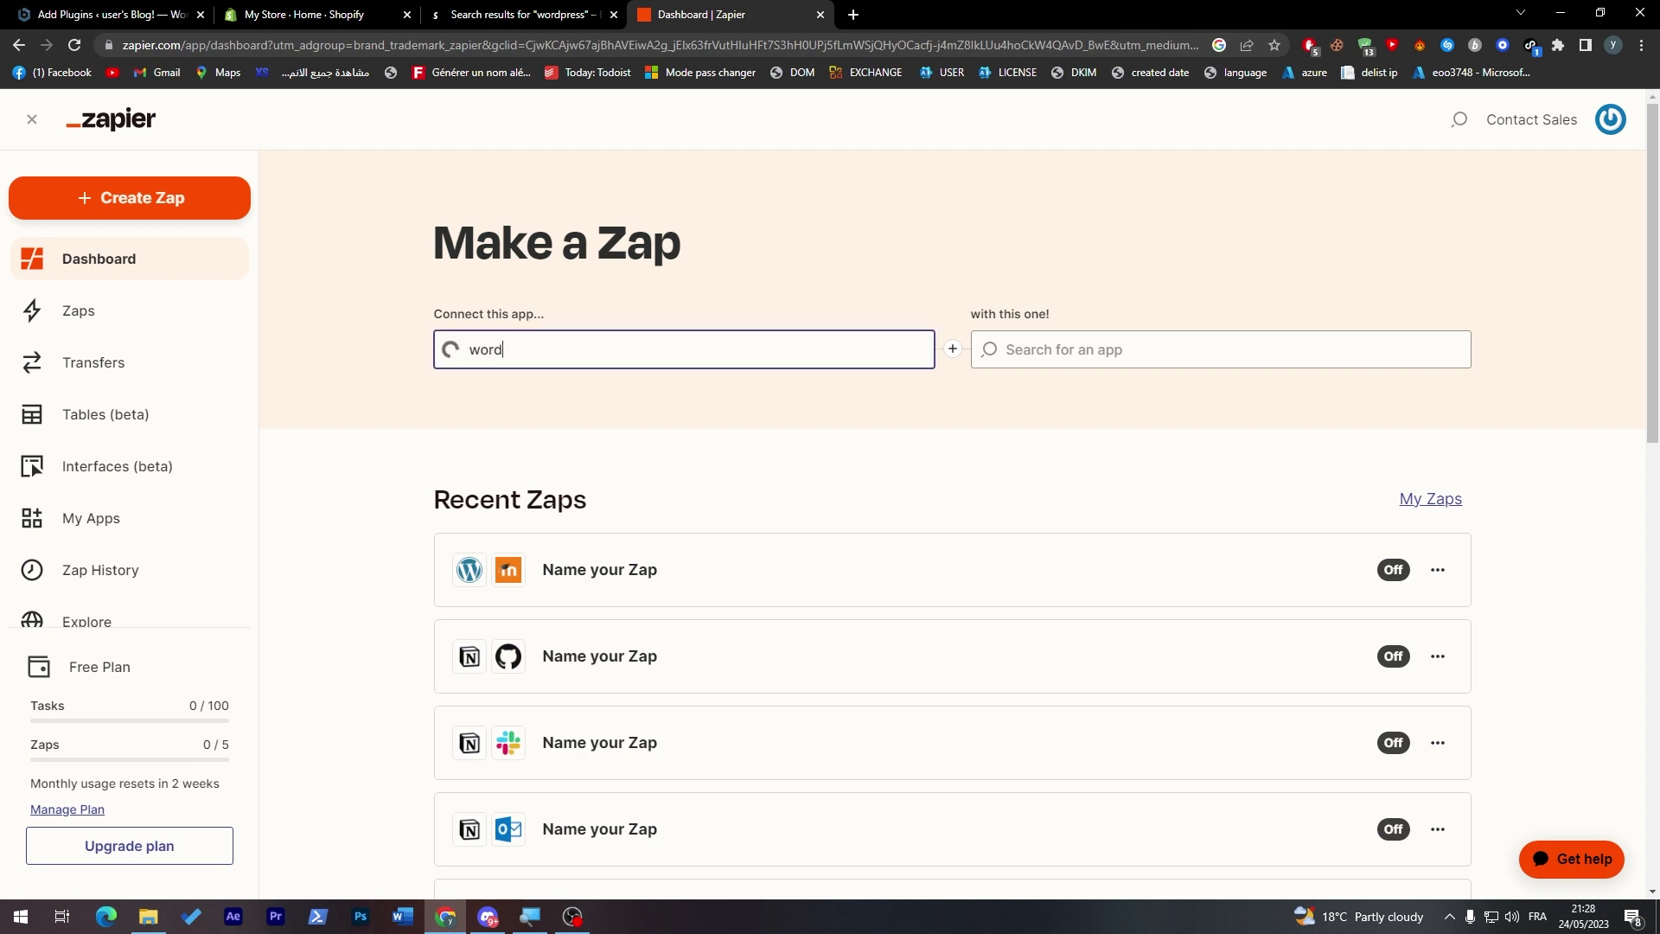
pyautogui.click(497, 407)
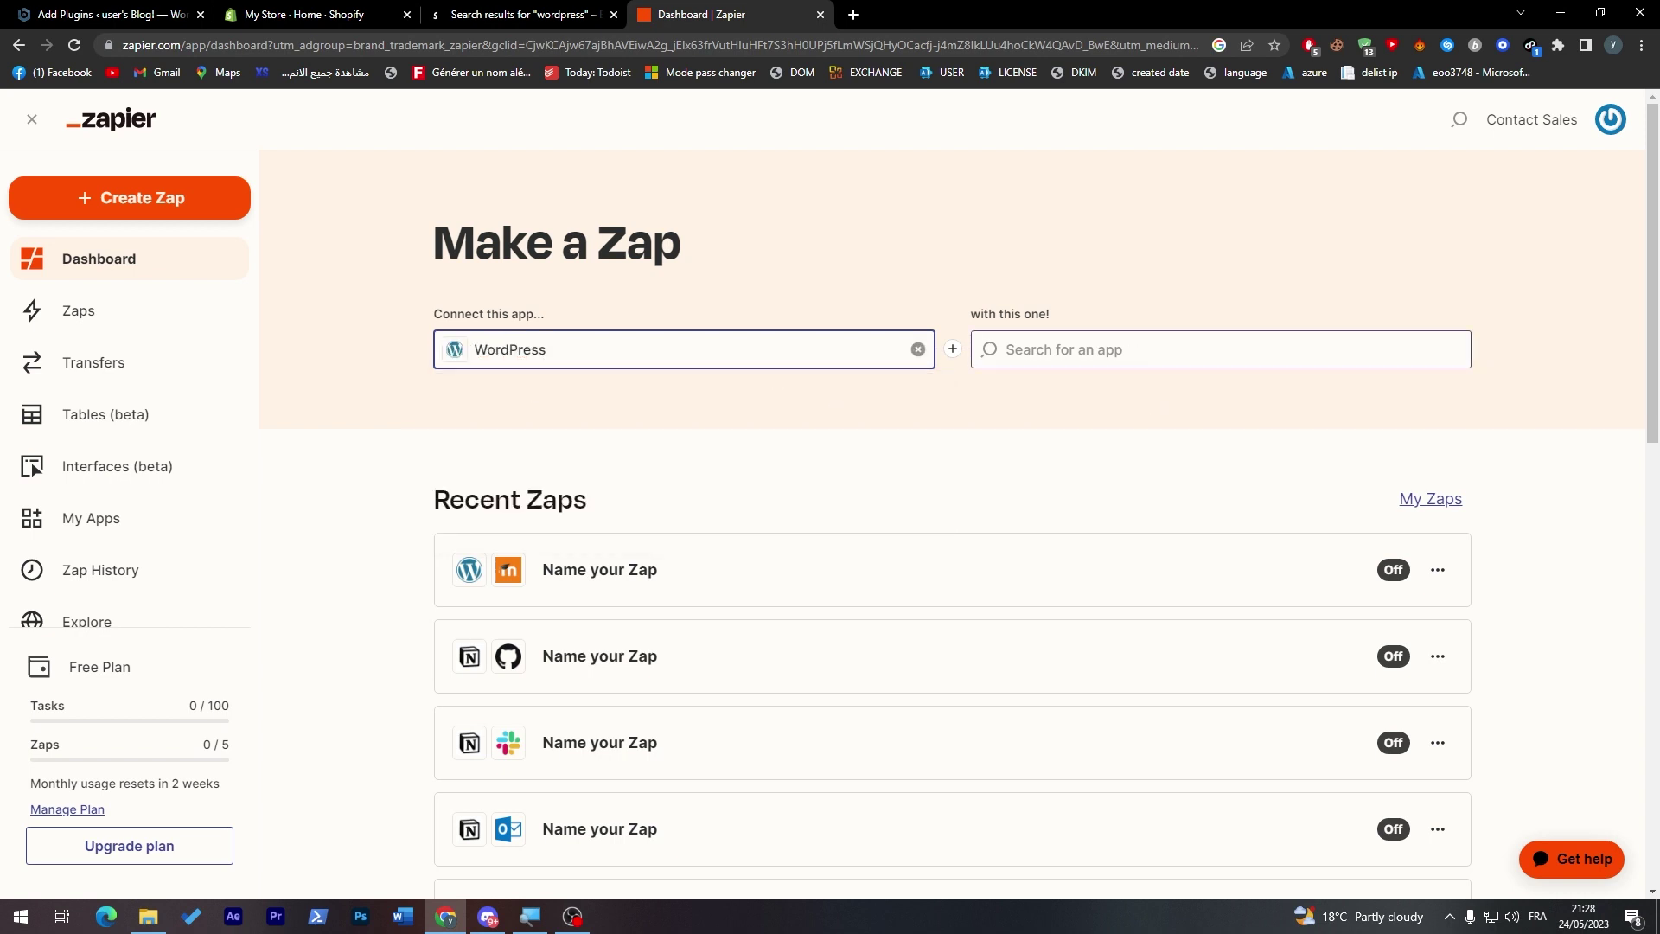
pyautogui.write('shop')
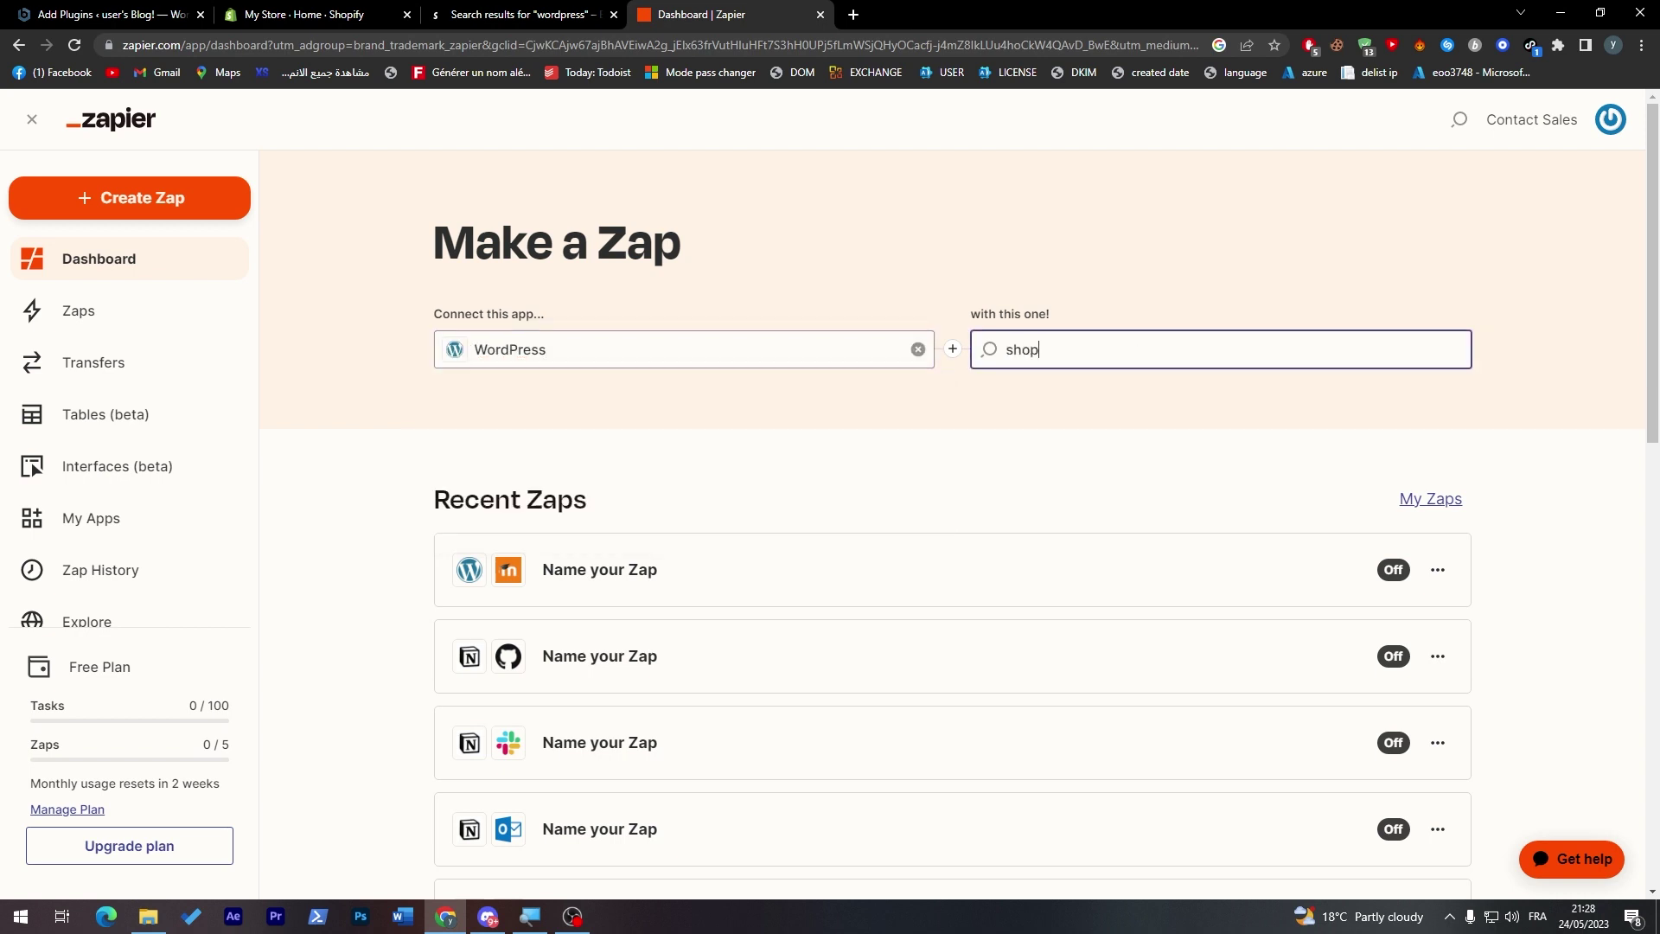
pyautogui.click(1097, 392)
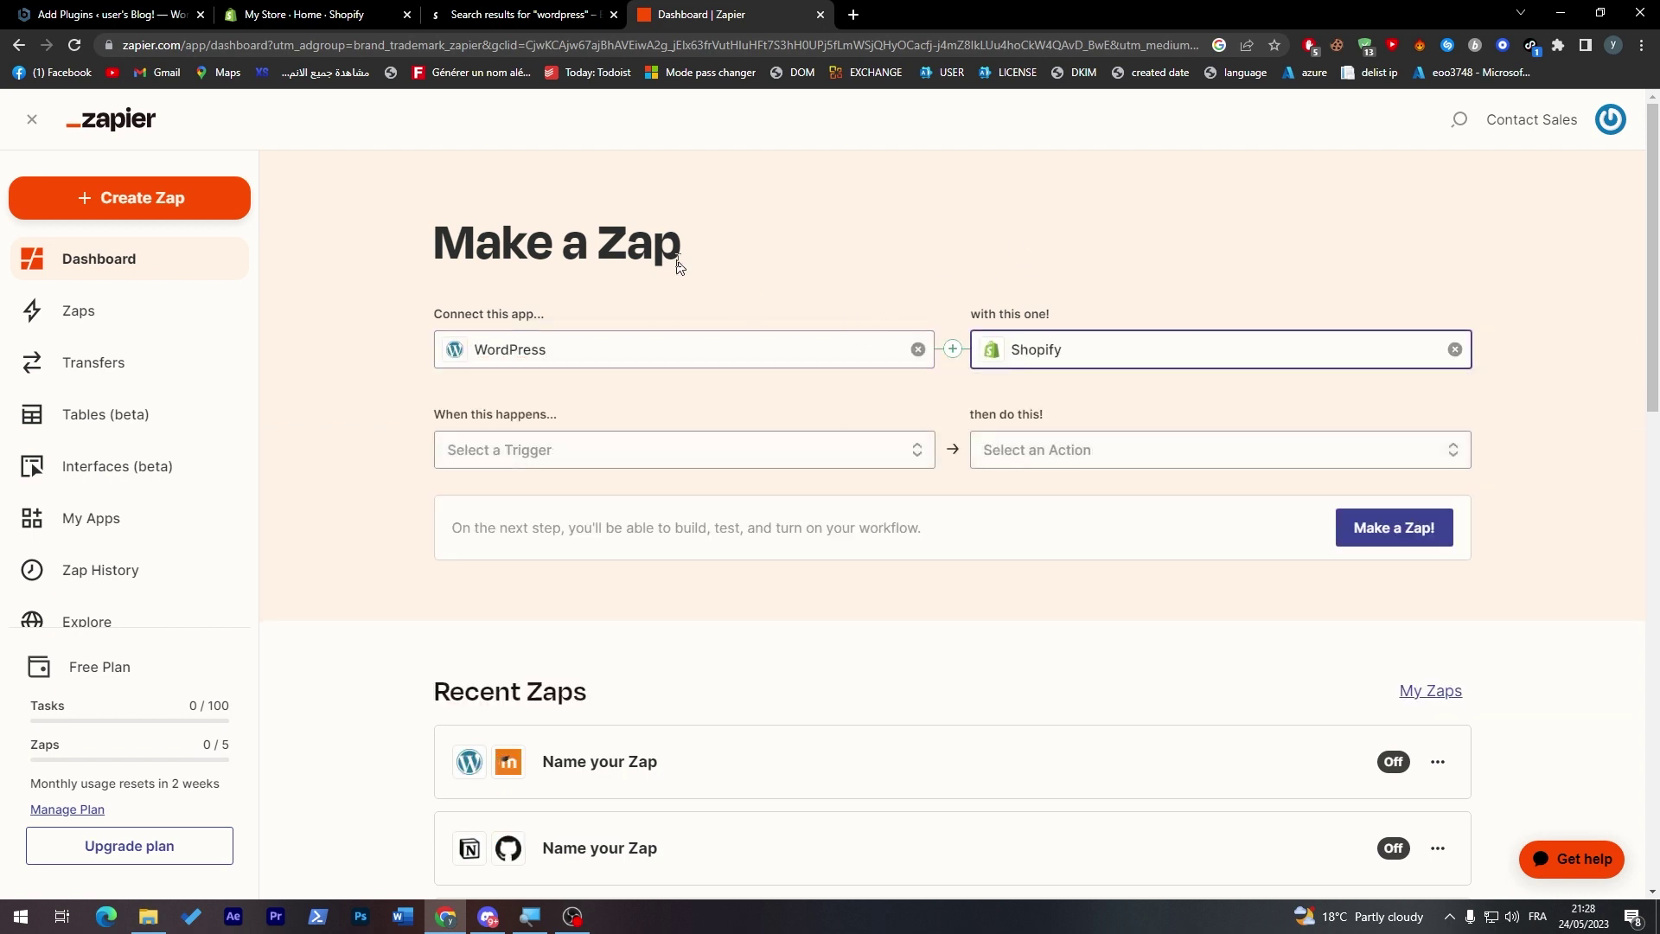
pyautogui.click(847, 262)
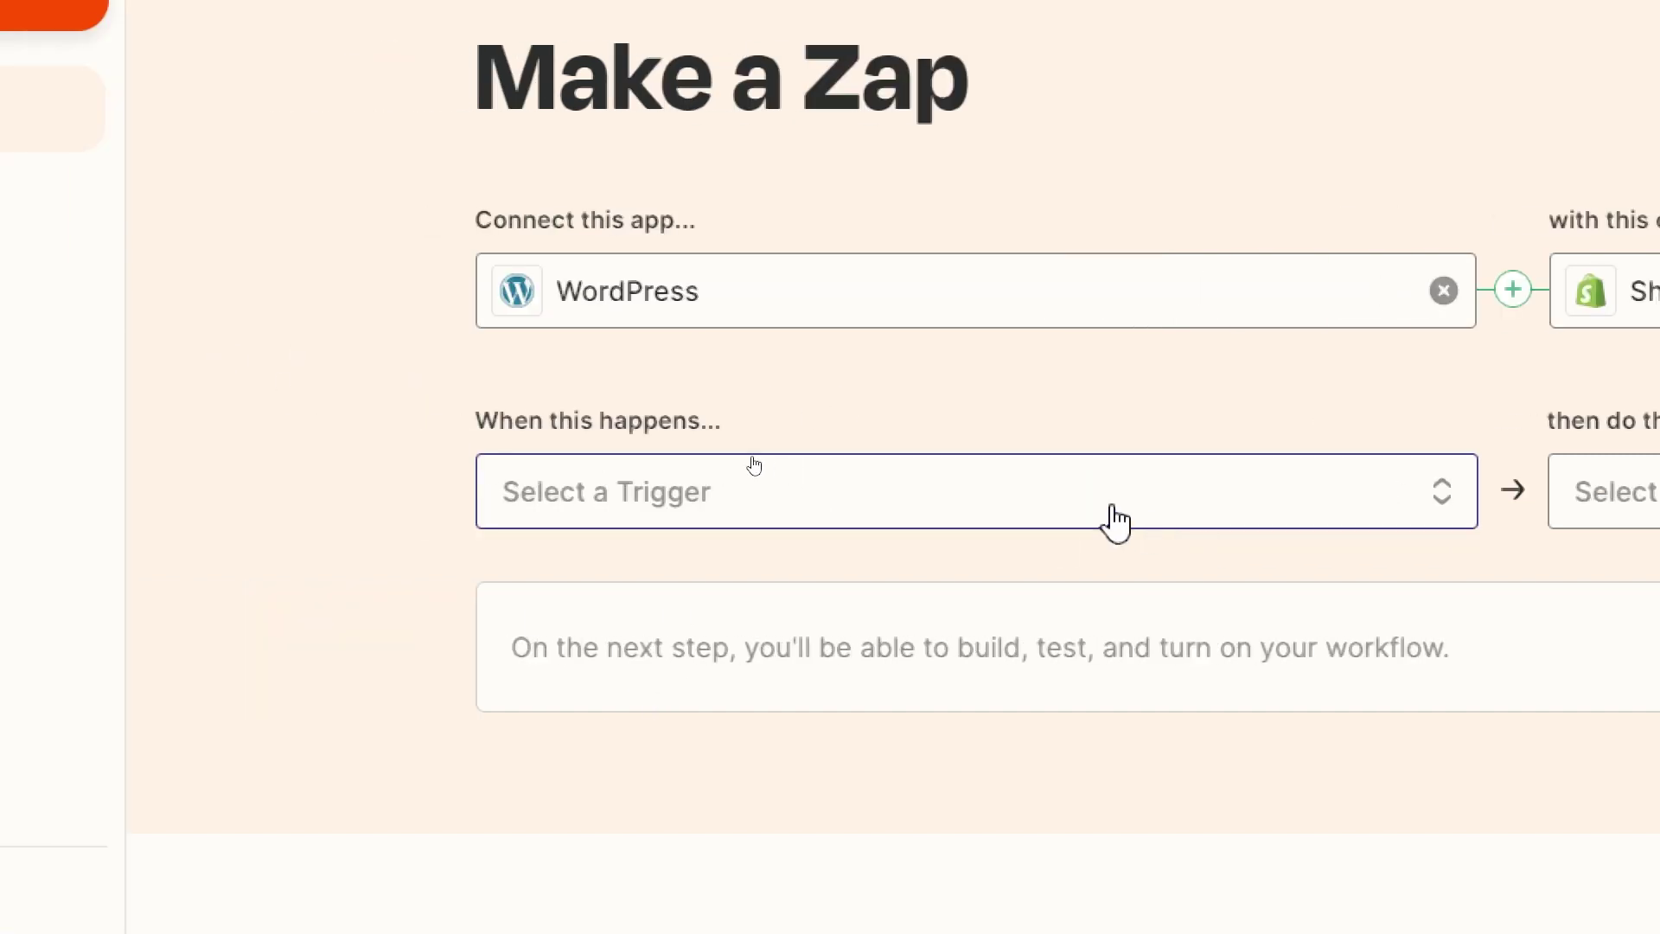
# - Set the trigger to WordPress New User and the action to Shopify Find Customer, then create the zap
pyautogui.click(1112, 519)
pyautogui.scroll(-1, 1075, 793)
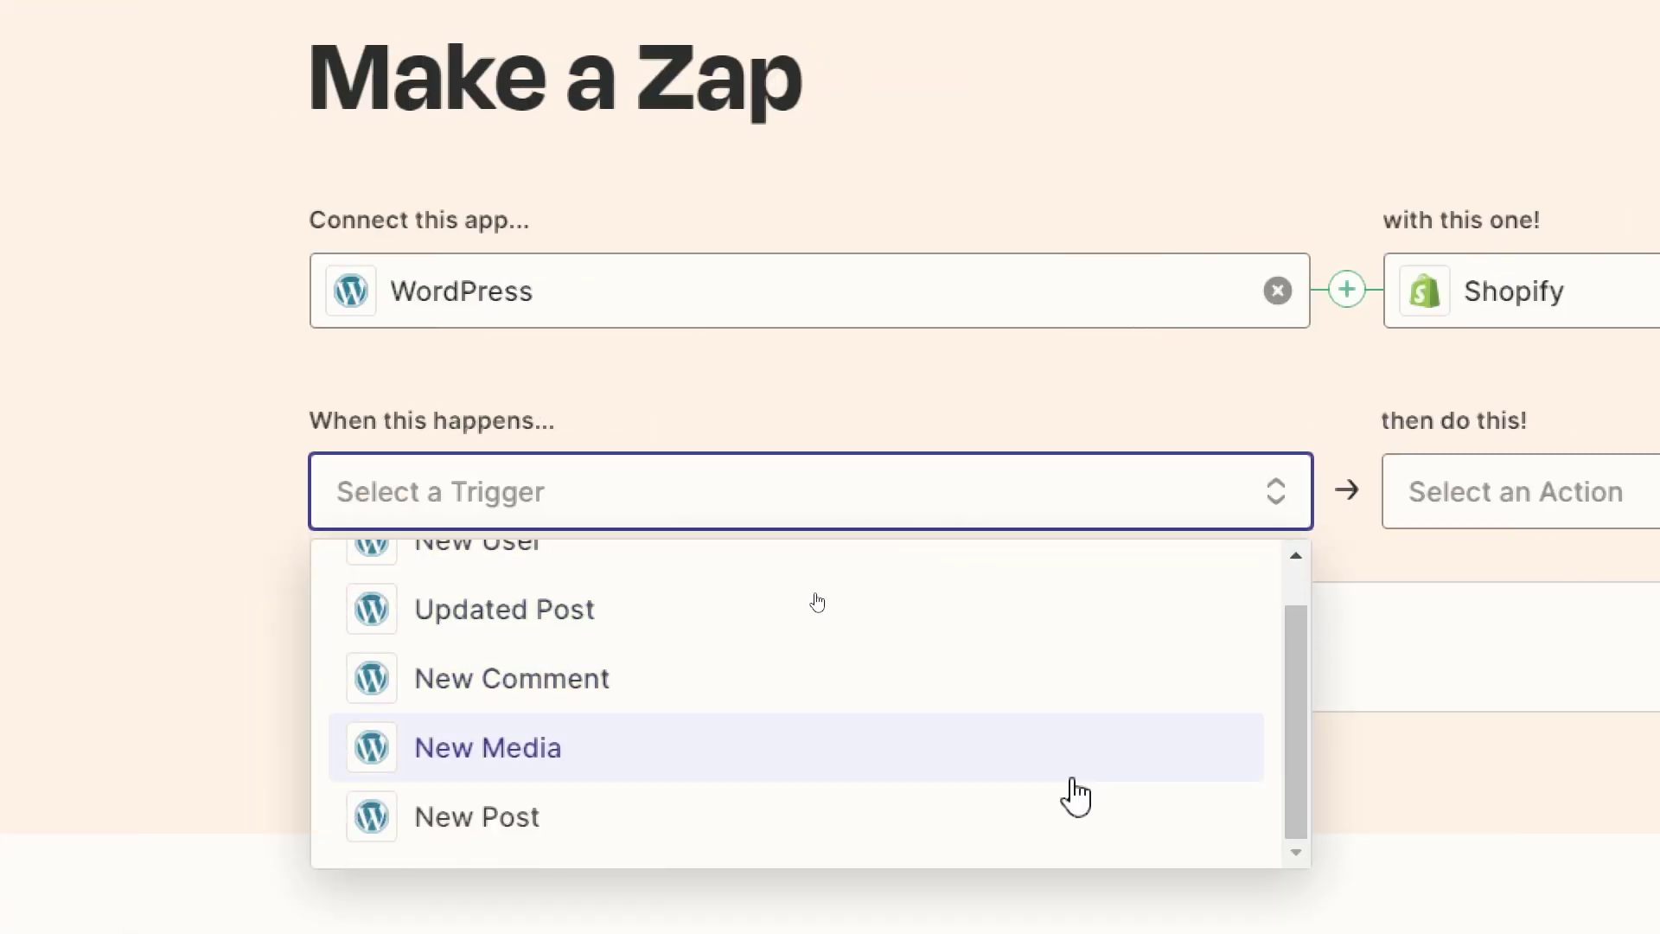
pyautogui.click(545, 813)
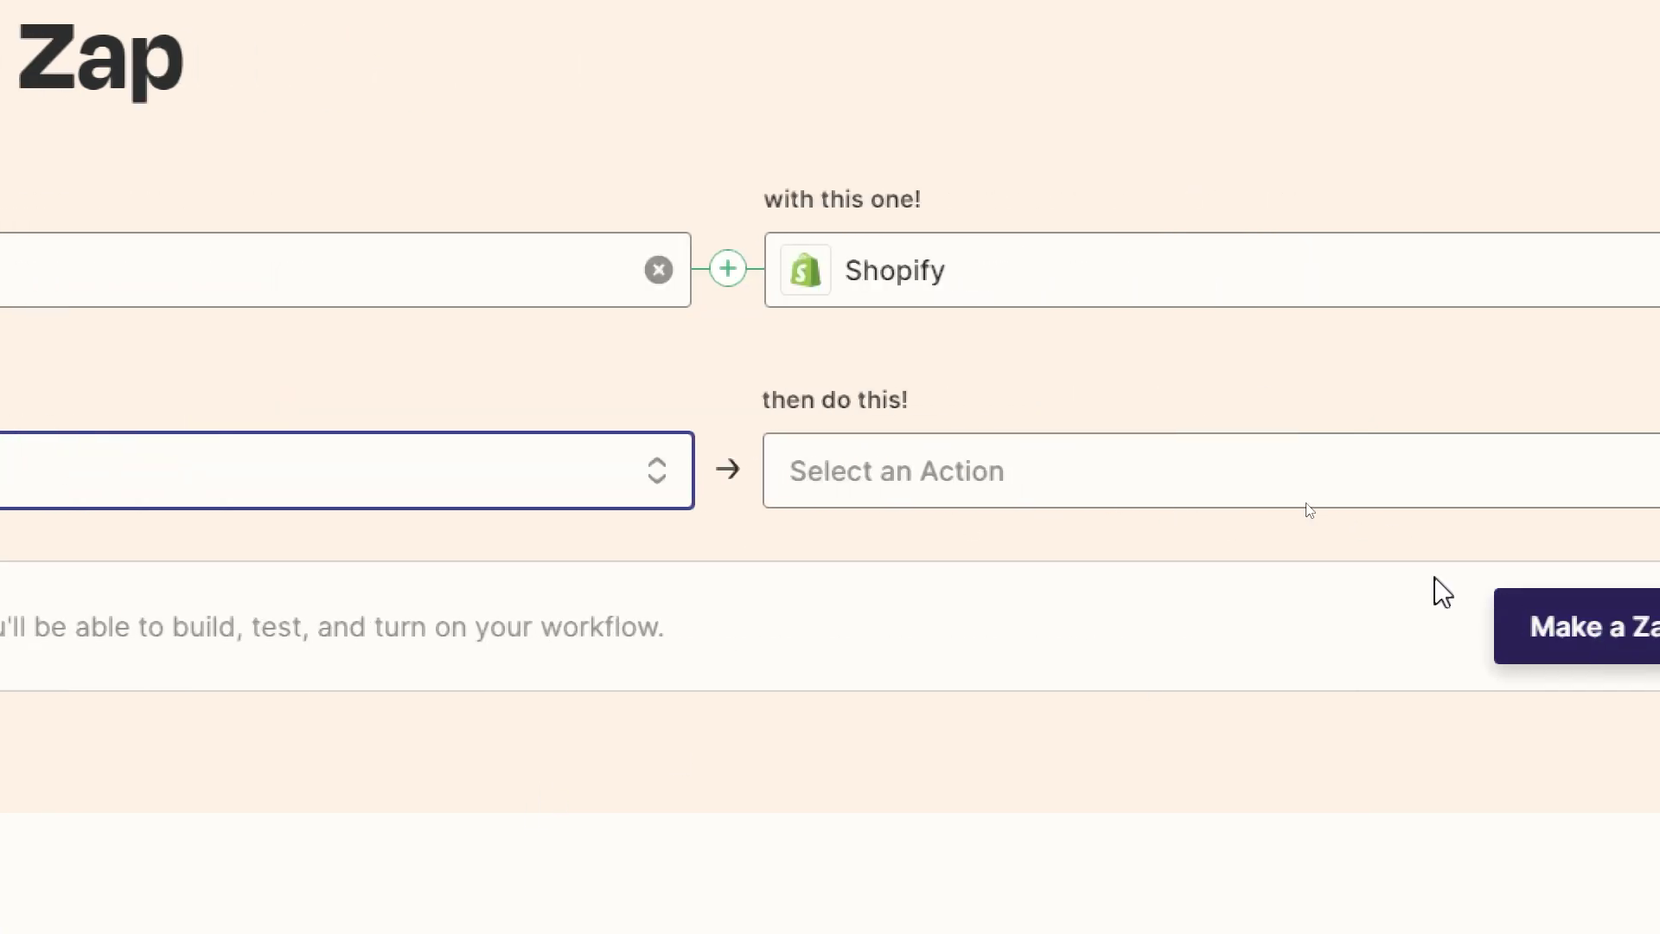
pyautogui.click(1235, 471)
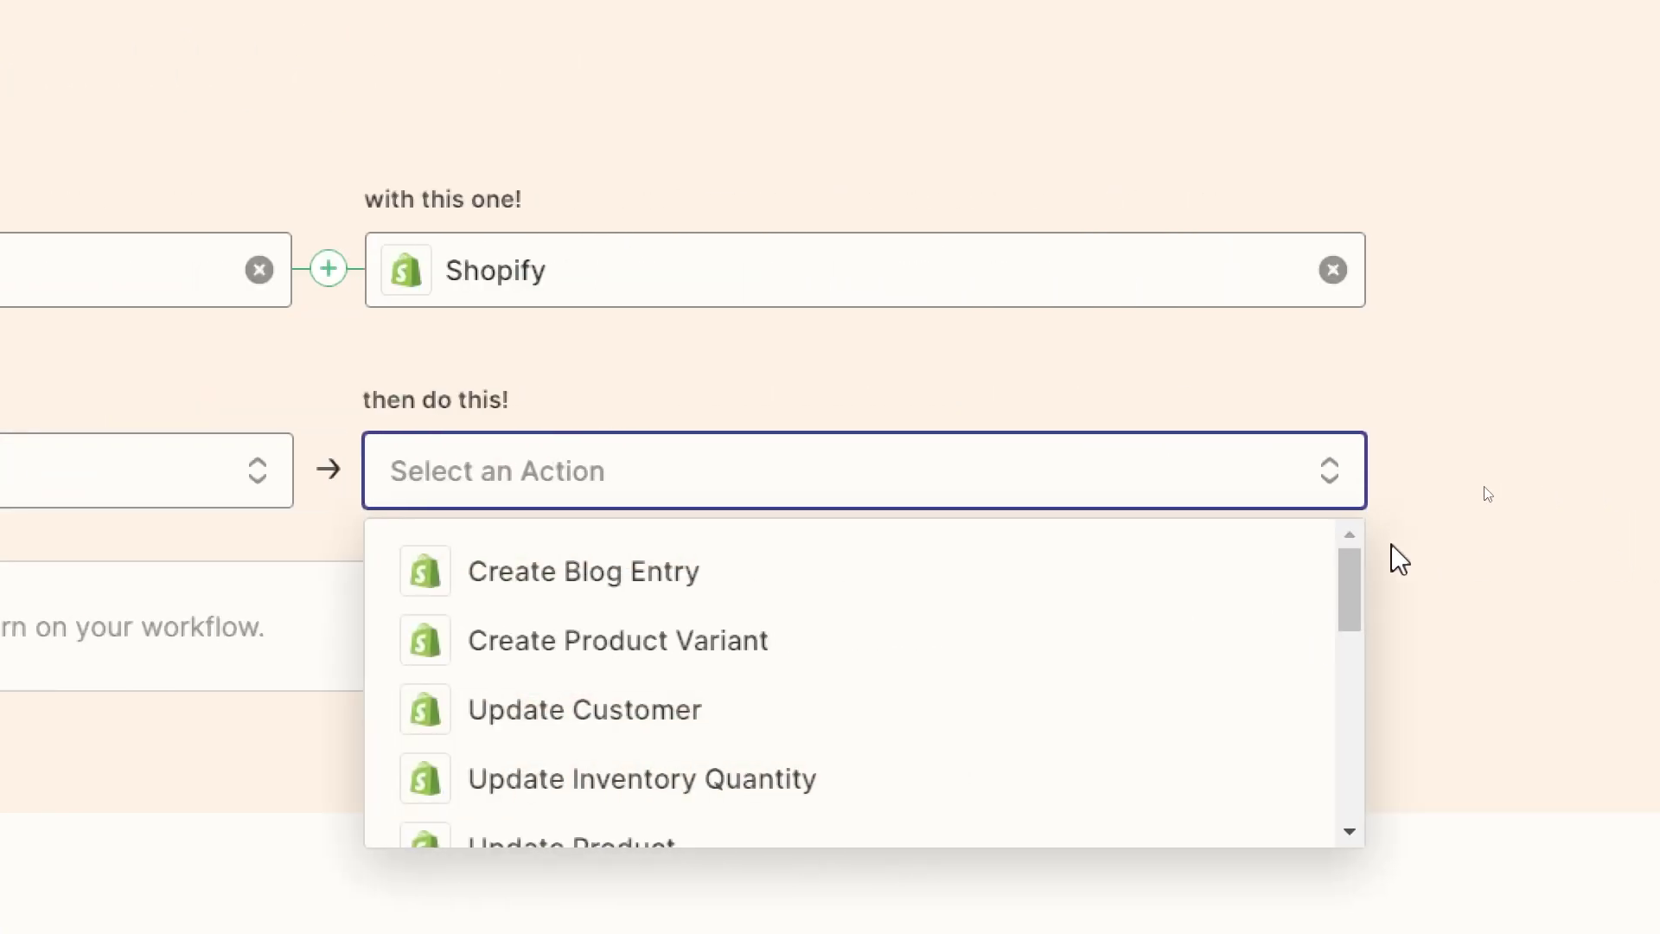
pyautogui.moveTo(1349, 575); pyautogui.dragTo(1360, 678)
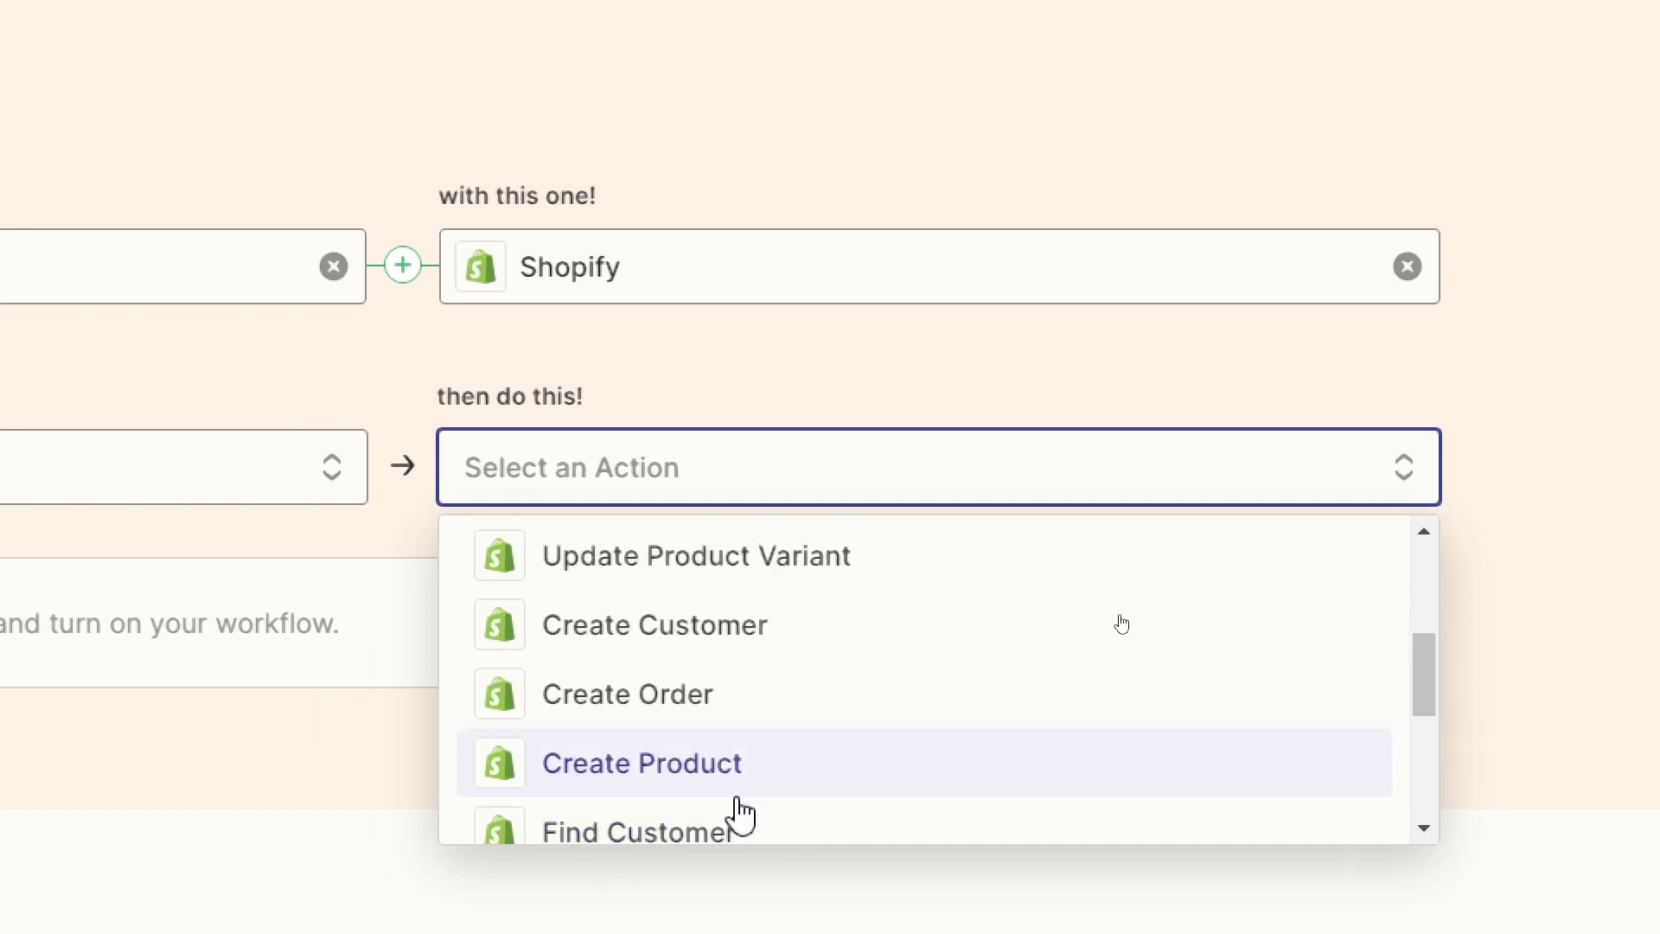
pyautogui.click(682, 852)
pyautogui.click(481, 485)
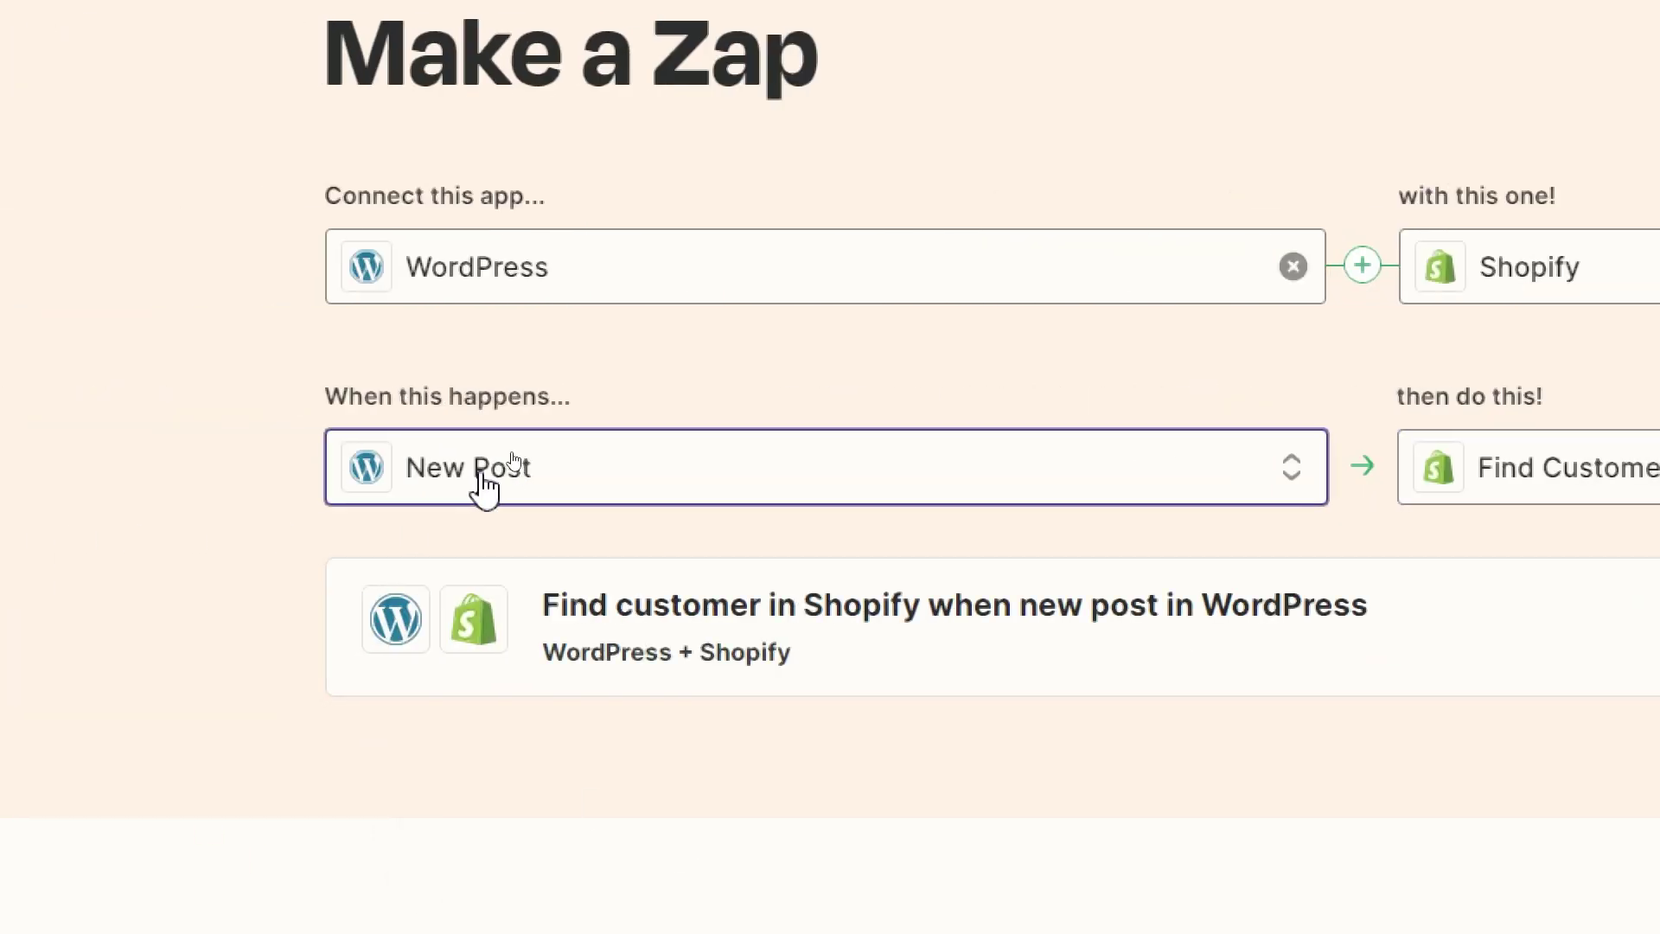
pyautogui.click(838, 574)
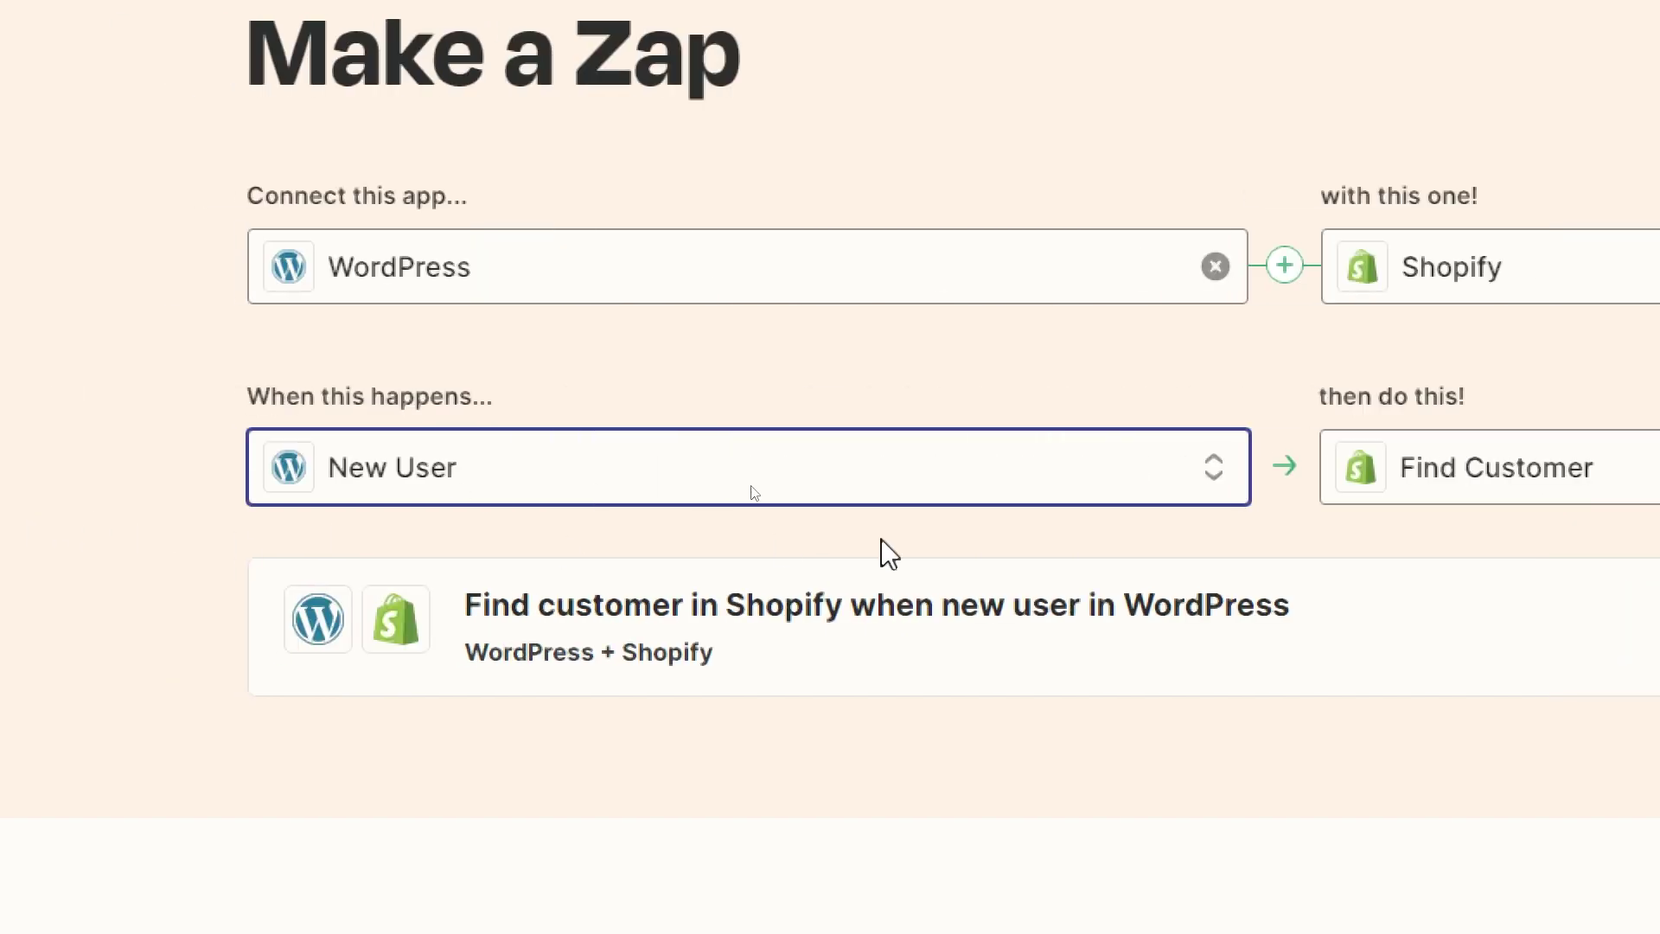
pyautogui.click(880, 537)
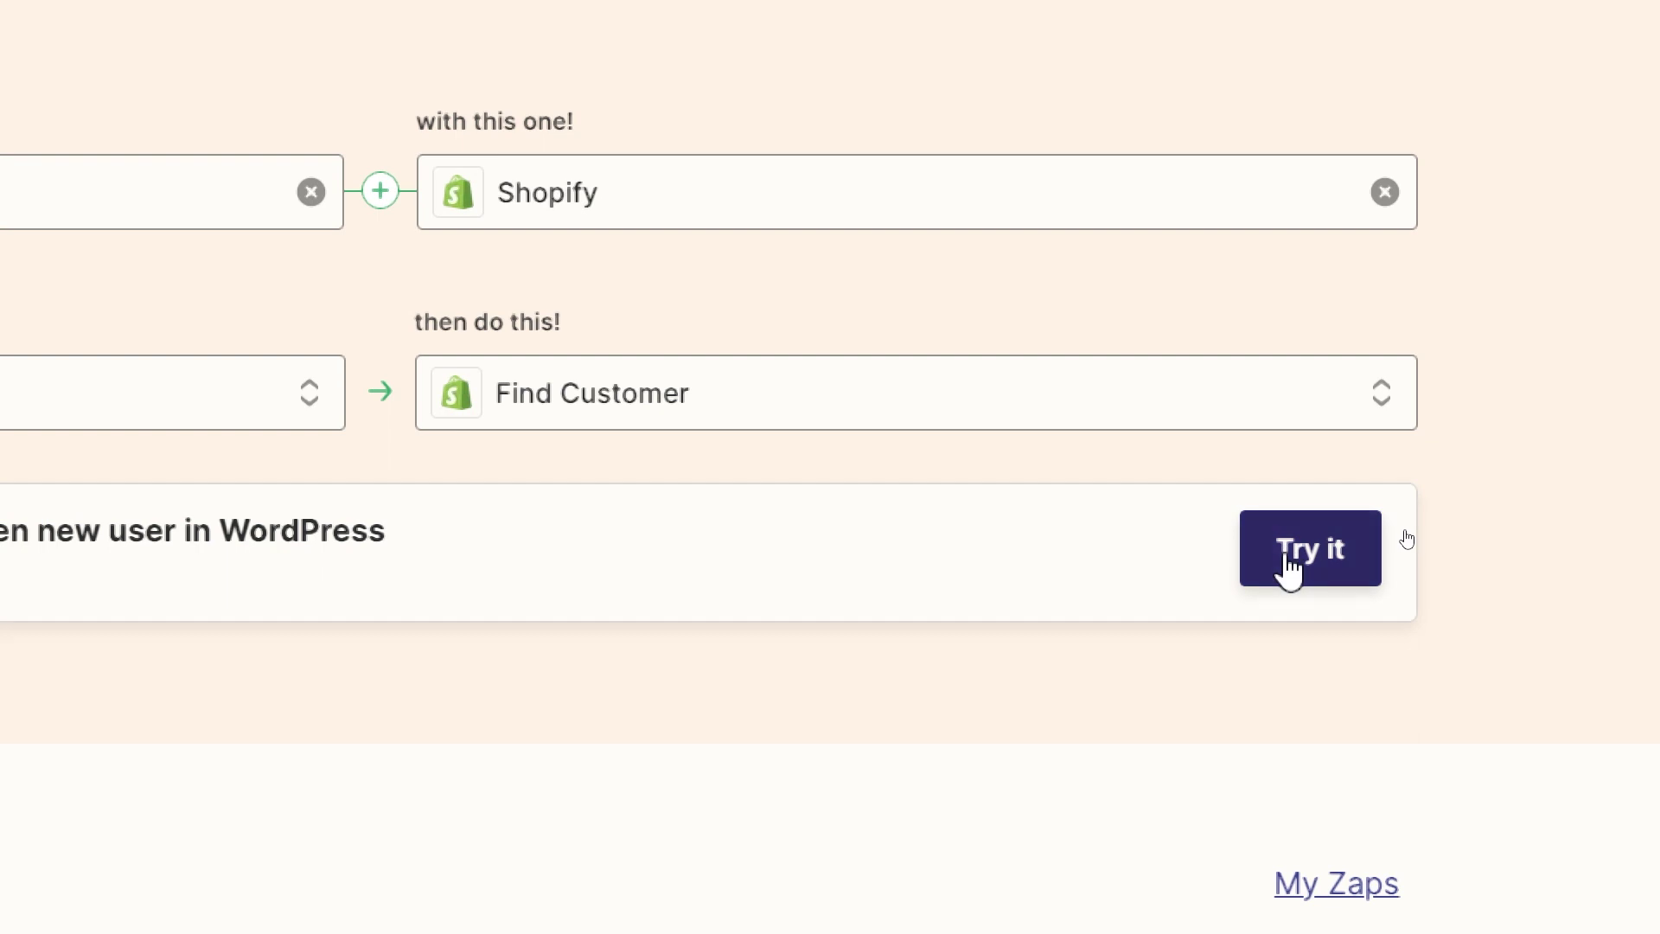
pyautogui.click(1408, 536)
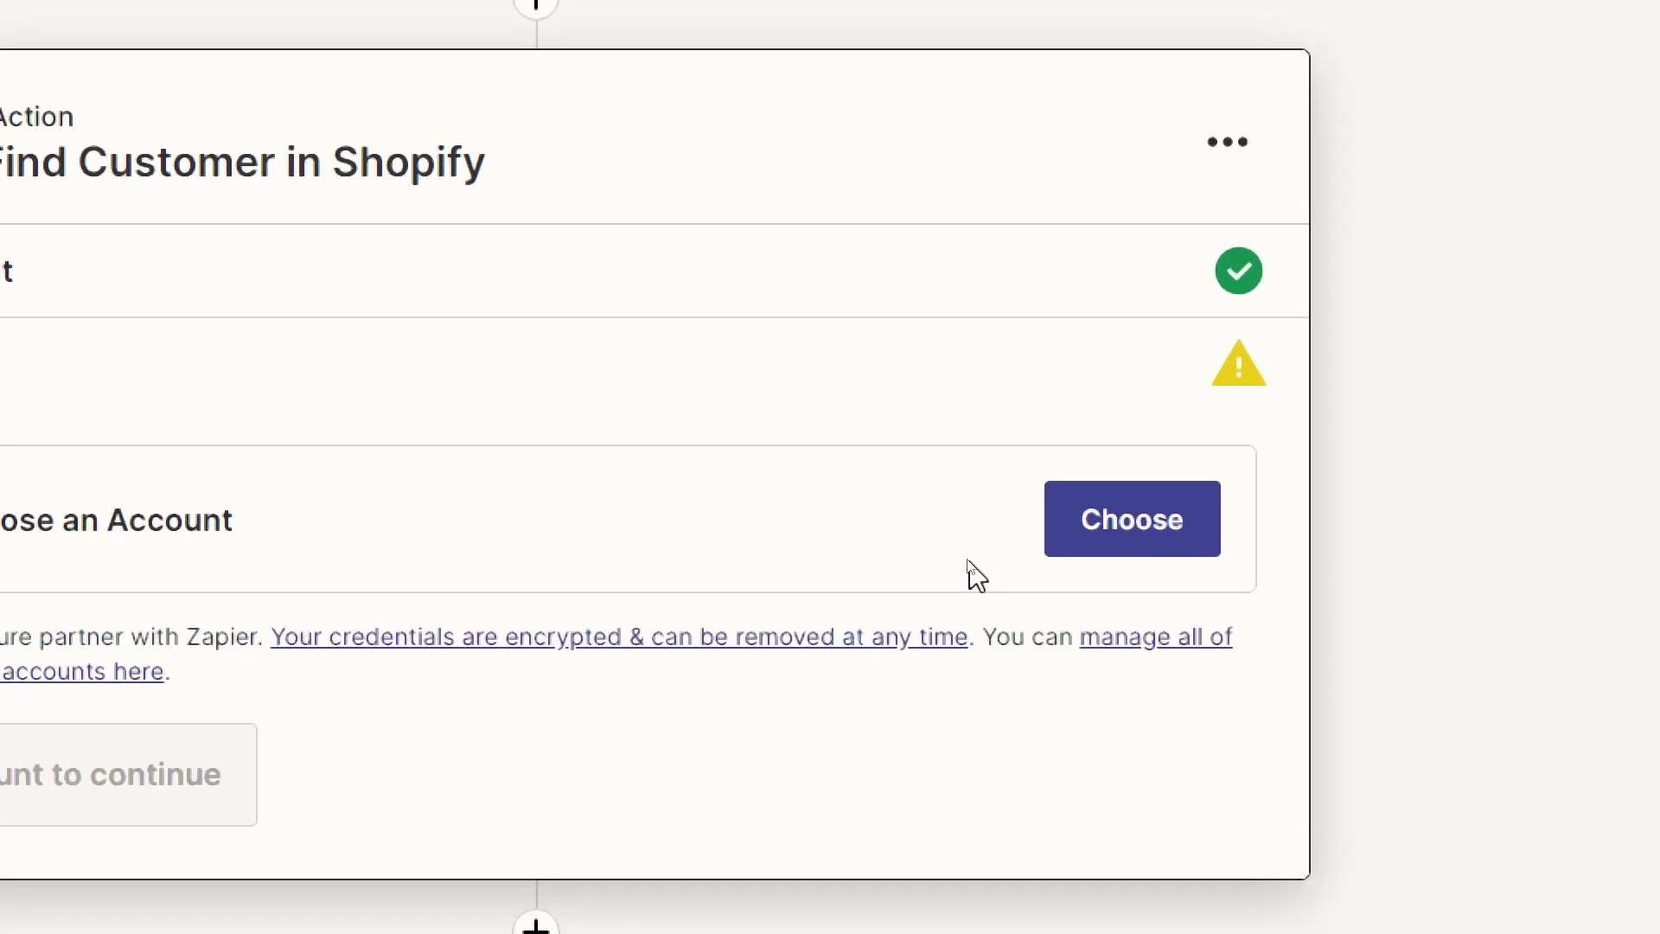
# - Assign the expired Shopify #2 account to the action step and open its reconnect window
pyautogui.click(1021, 551)
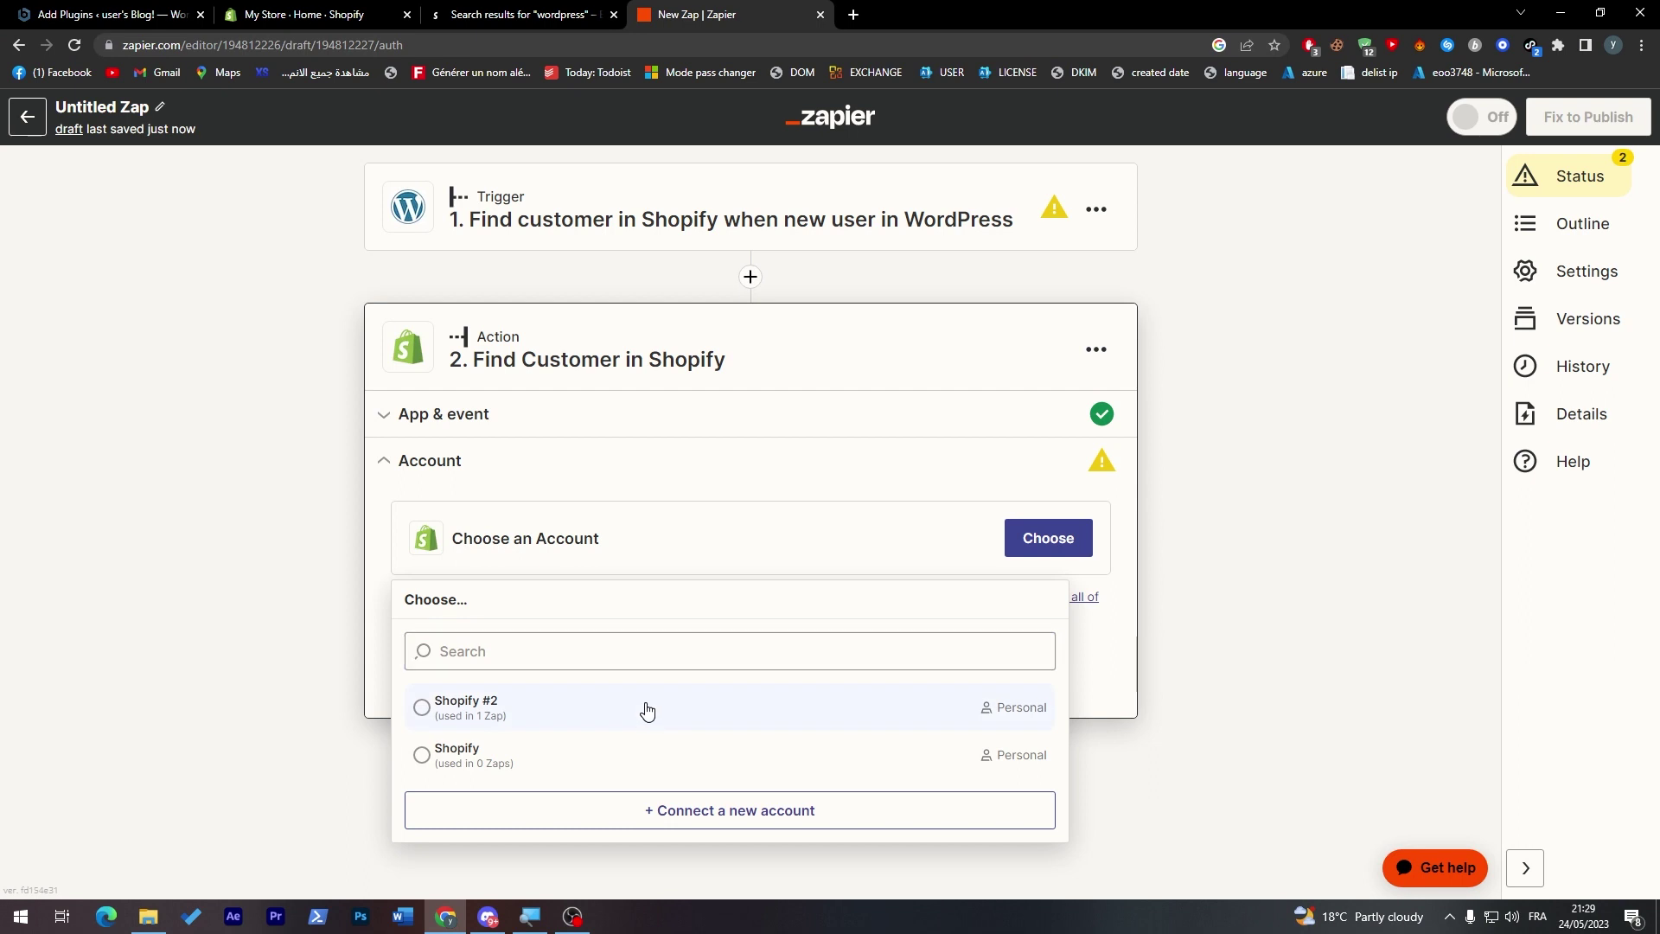
pyautogui.click(647, 711)
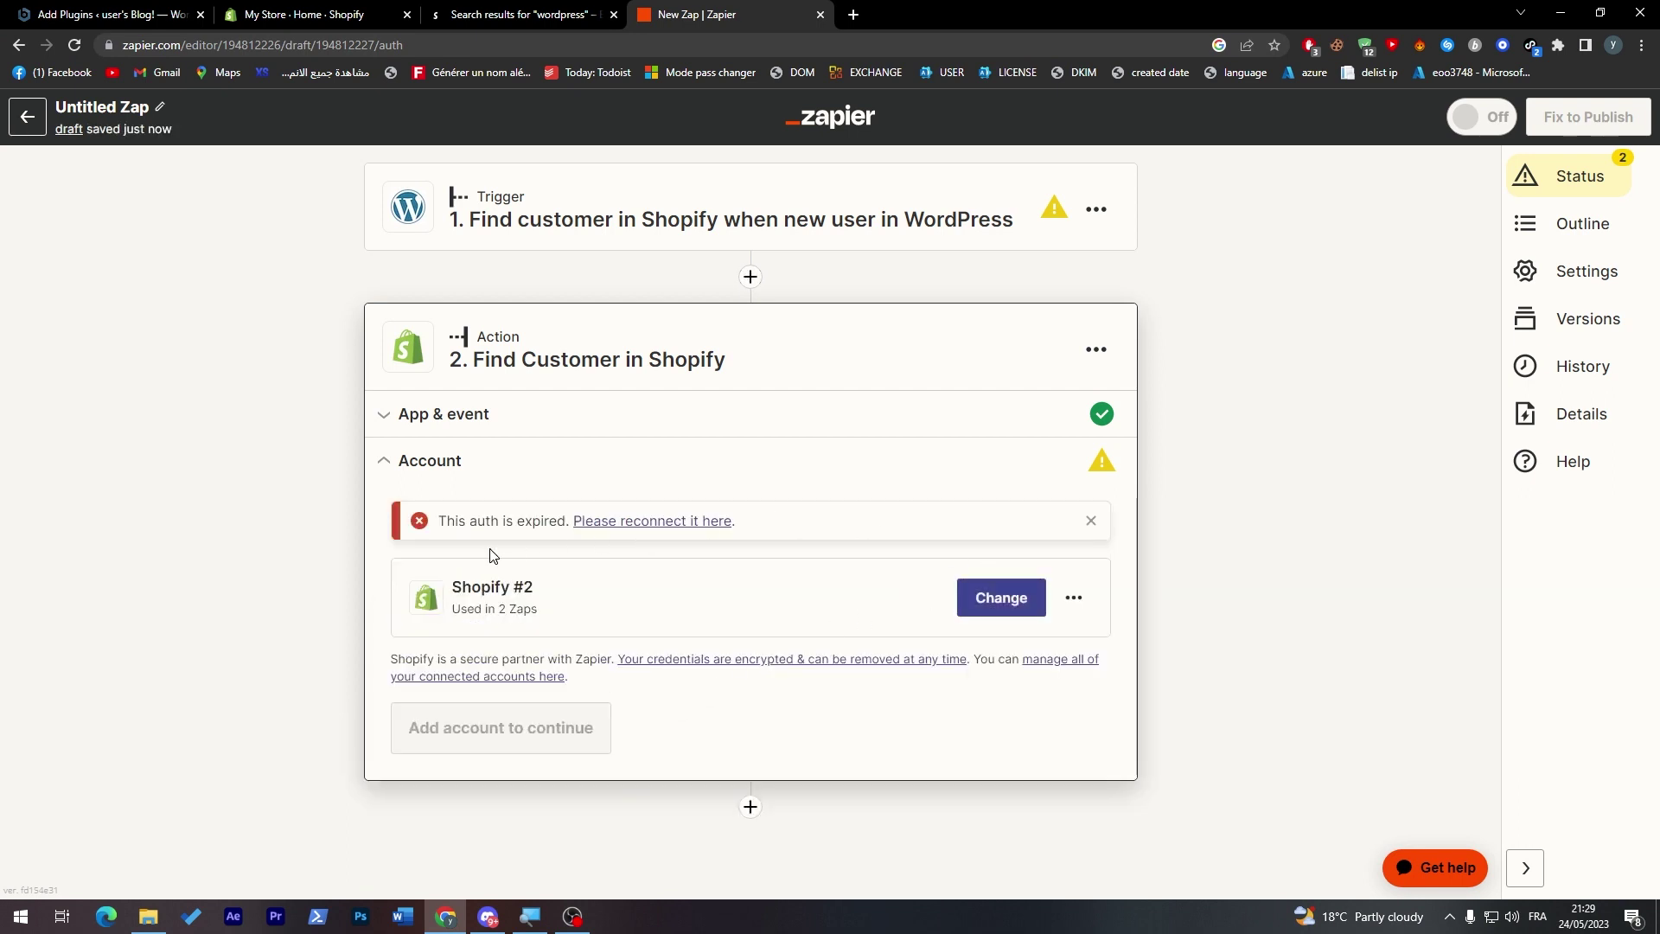
pyautogui.click(684, 526)
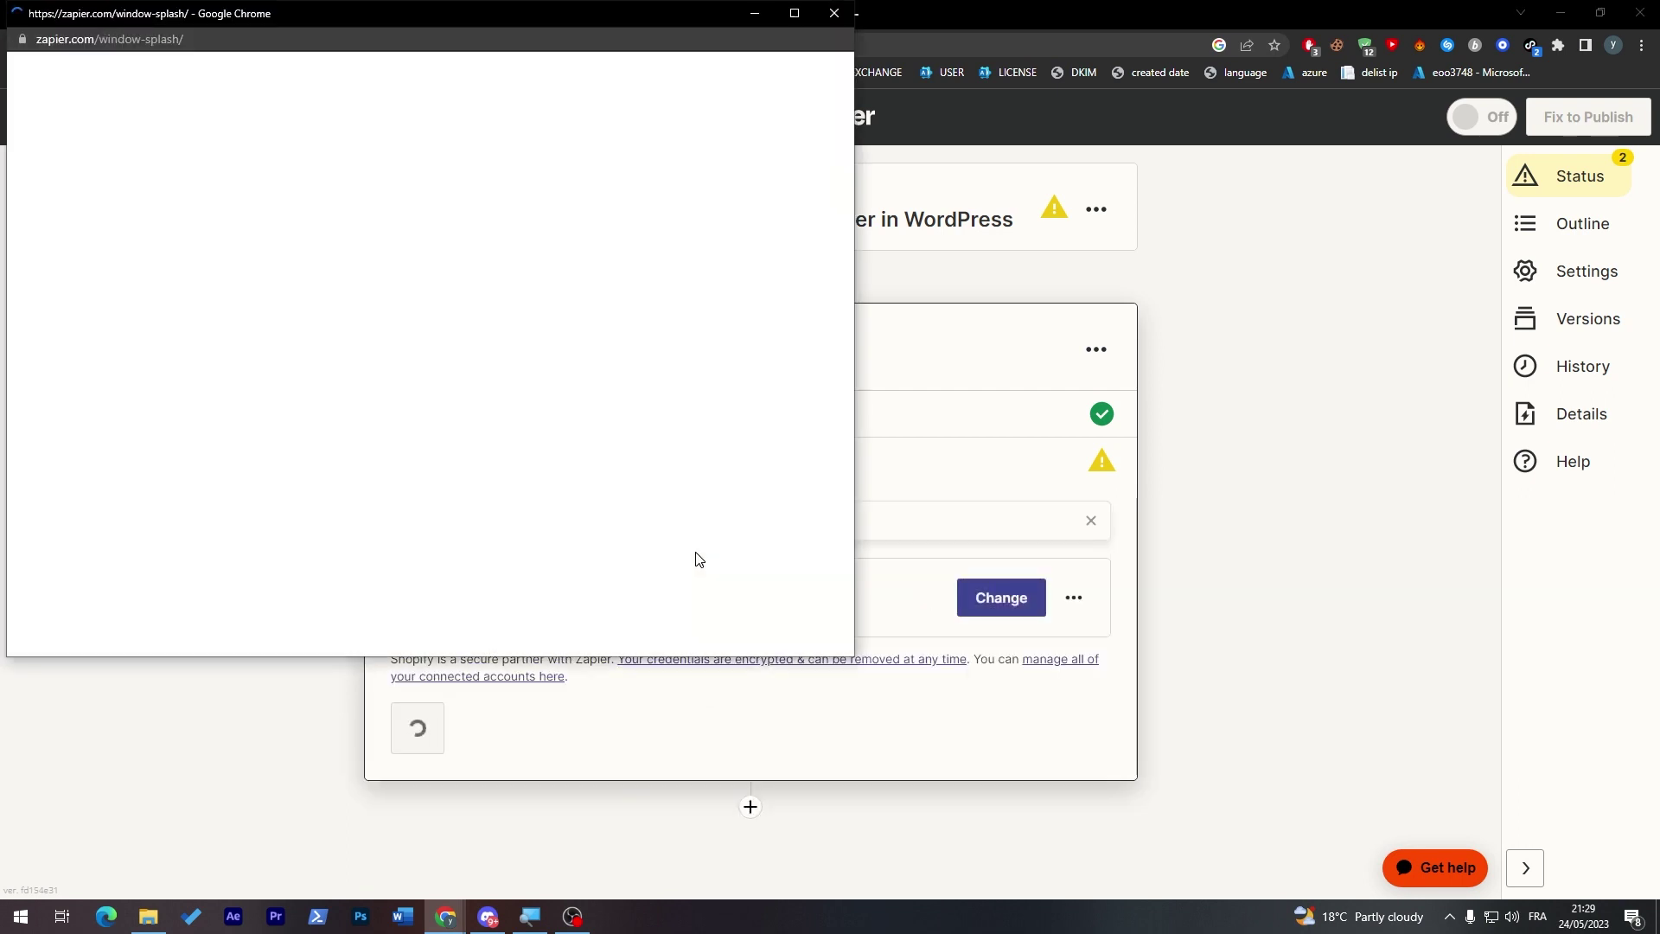
pyautogui.moveTo(563, 19); pyautogui.dragTo(985, 159)
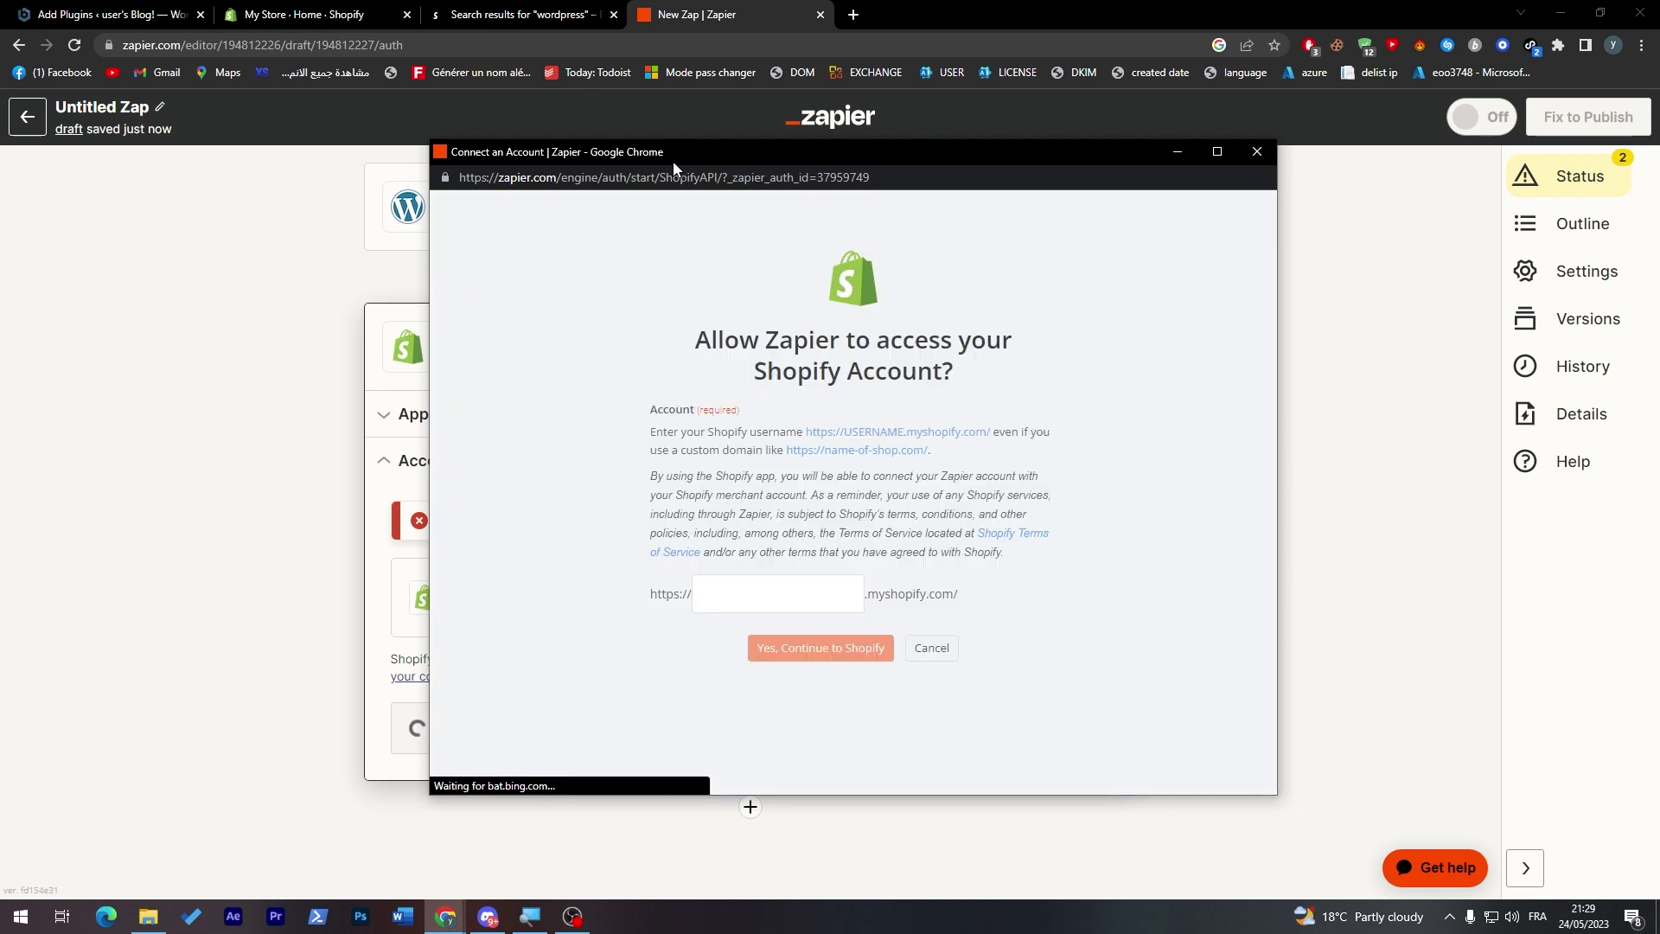
pyautogui.moveTo(673, 161); pyautogui.dragTo(813, 161)
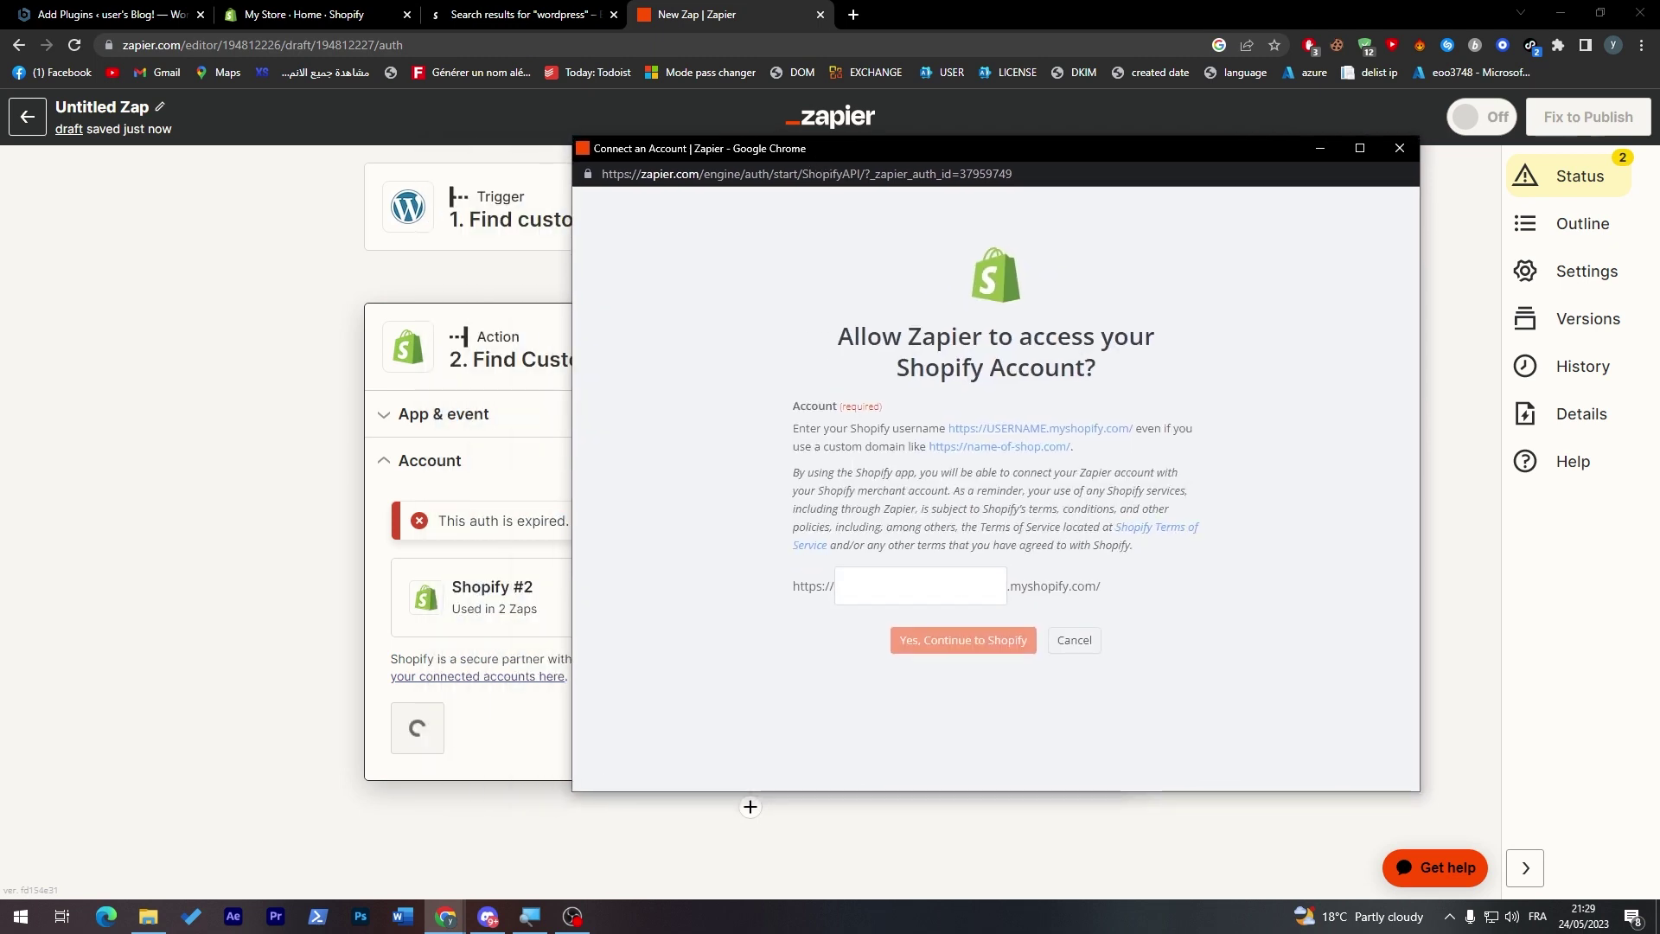
pyautogui.click(322, 14)
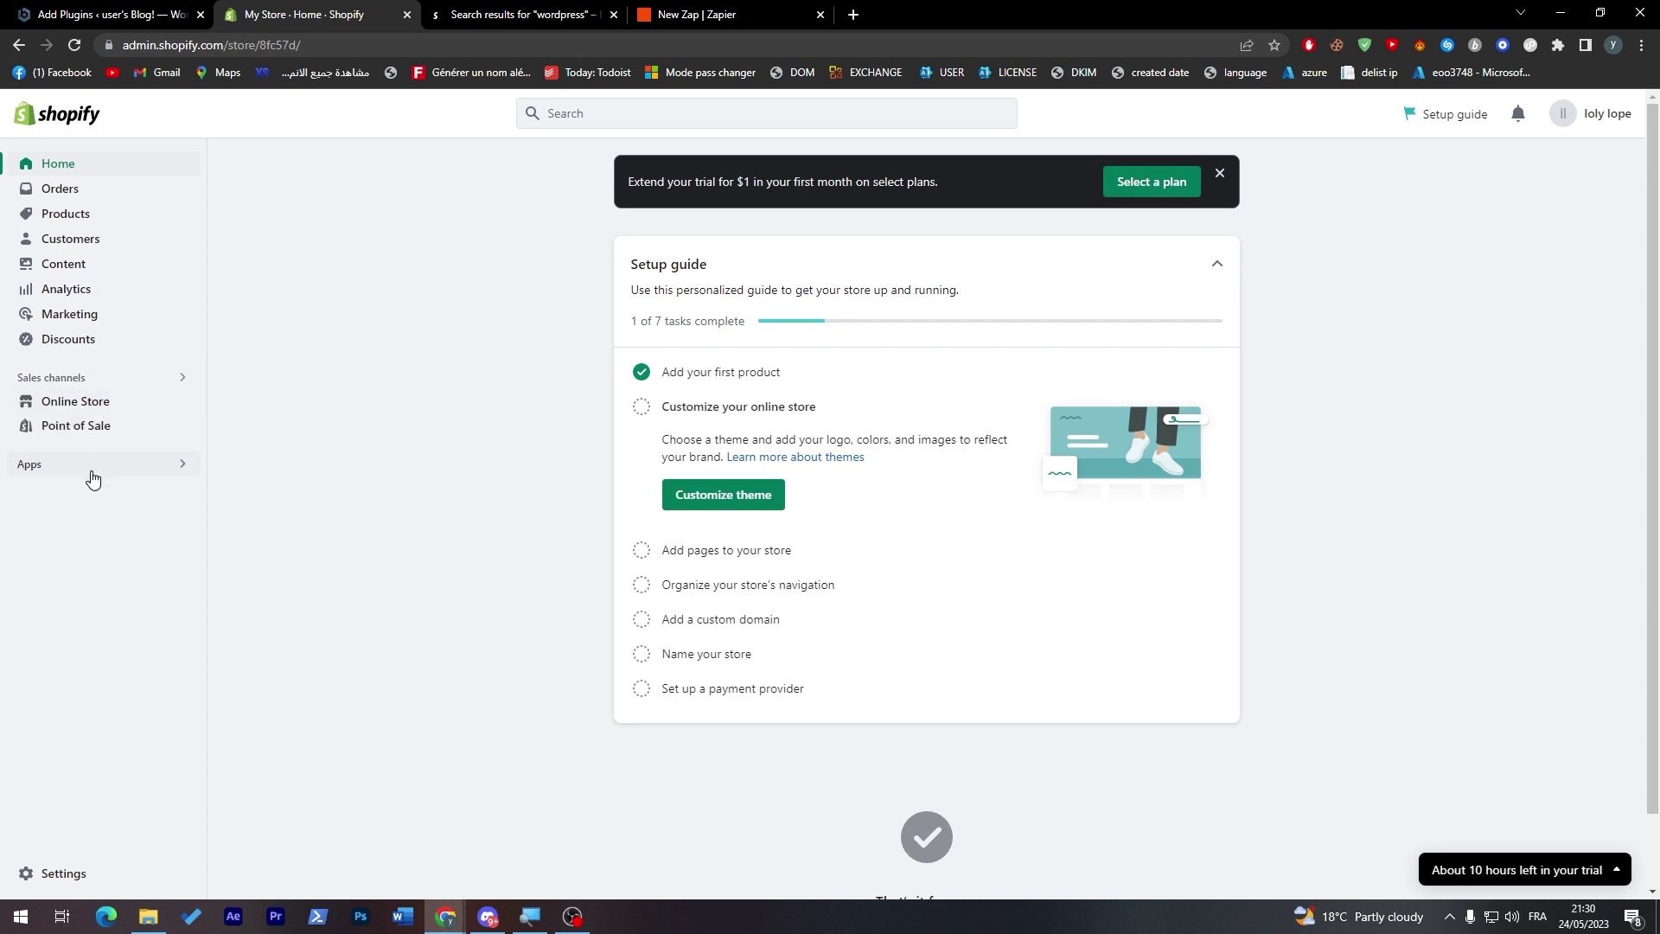
# - Browse the Shopify Online Store and home pages, then open the Hoodie for Loly product
pyautogui.click(152, 403)
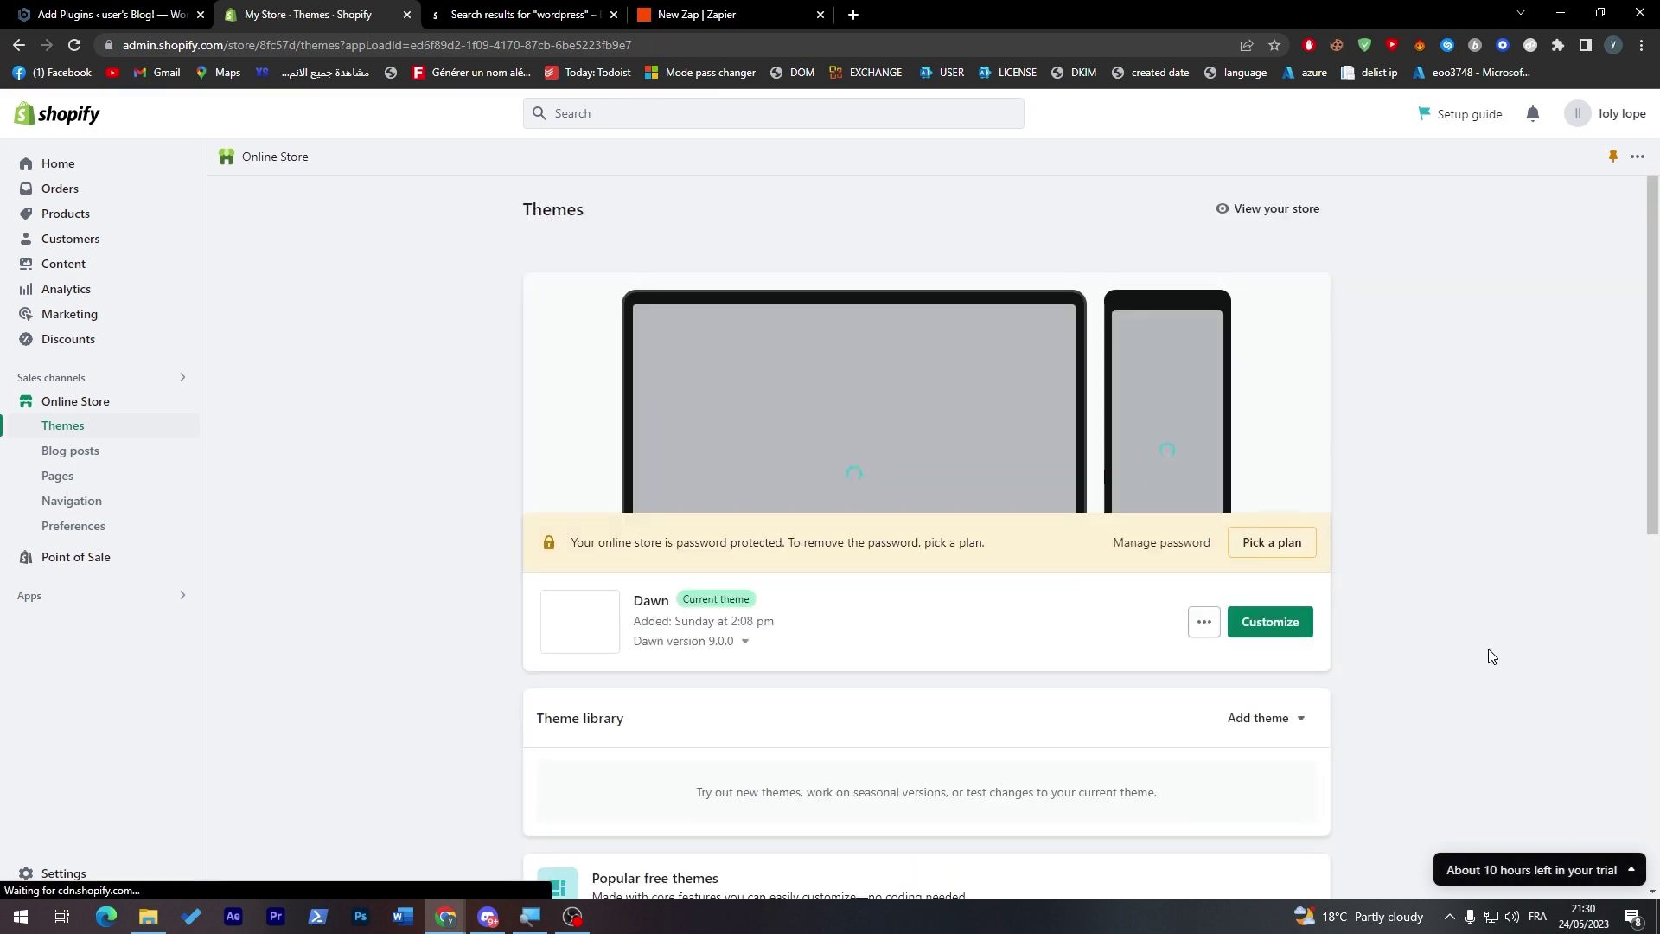
pyautogui.click(102, 169)
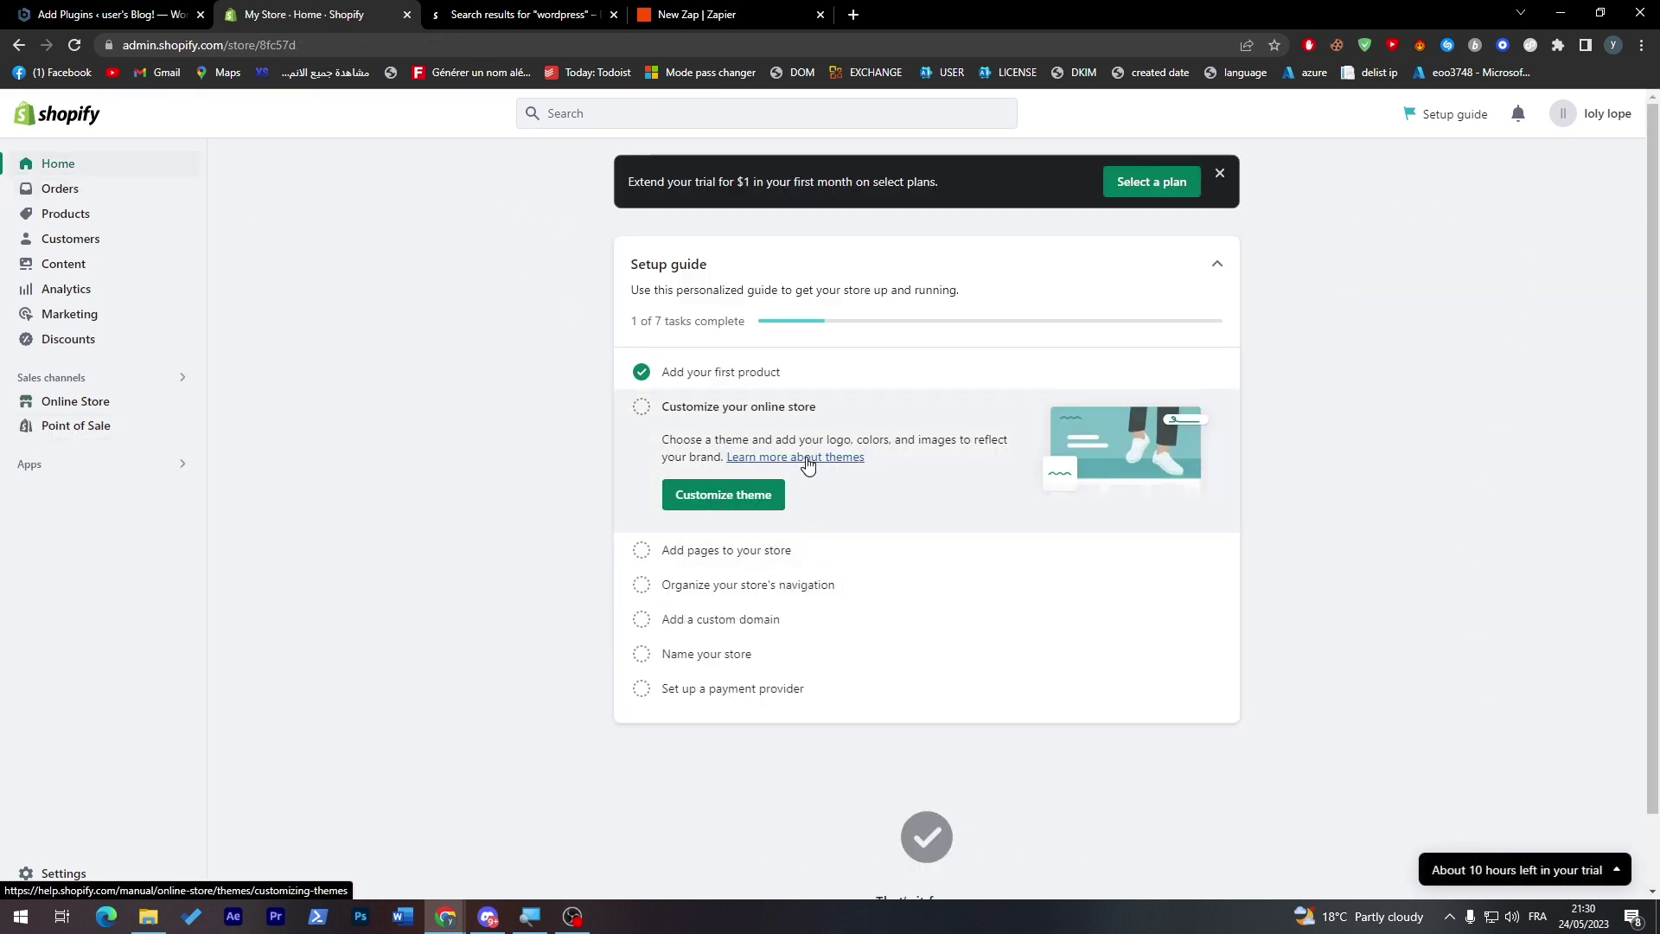
pyautogui.click(721, 382)
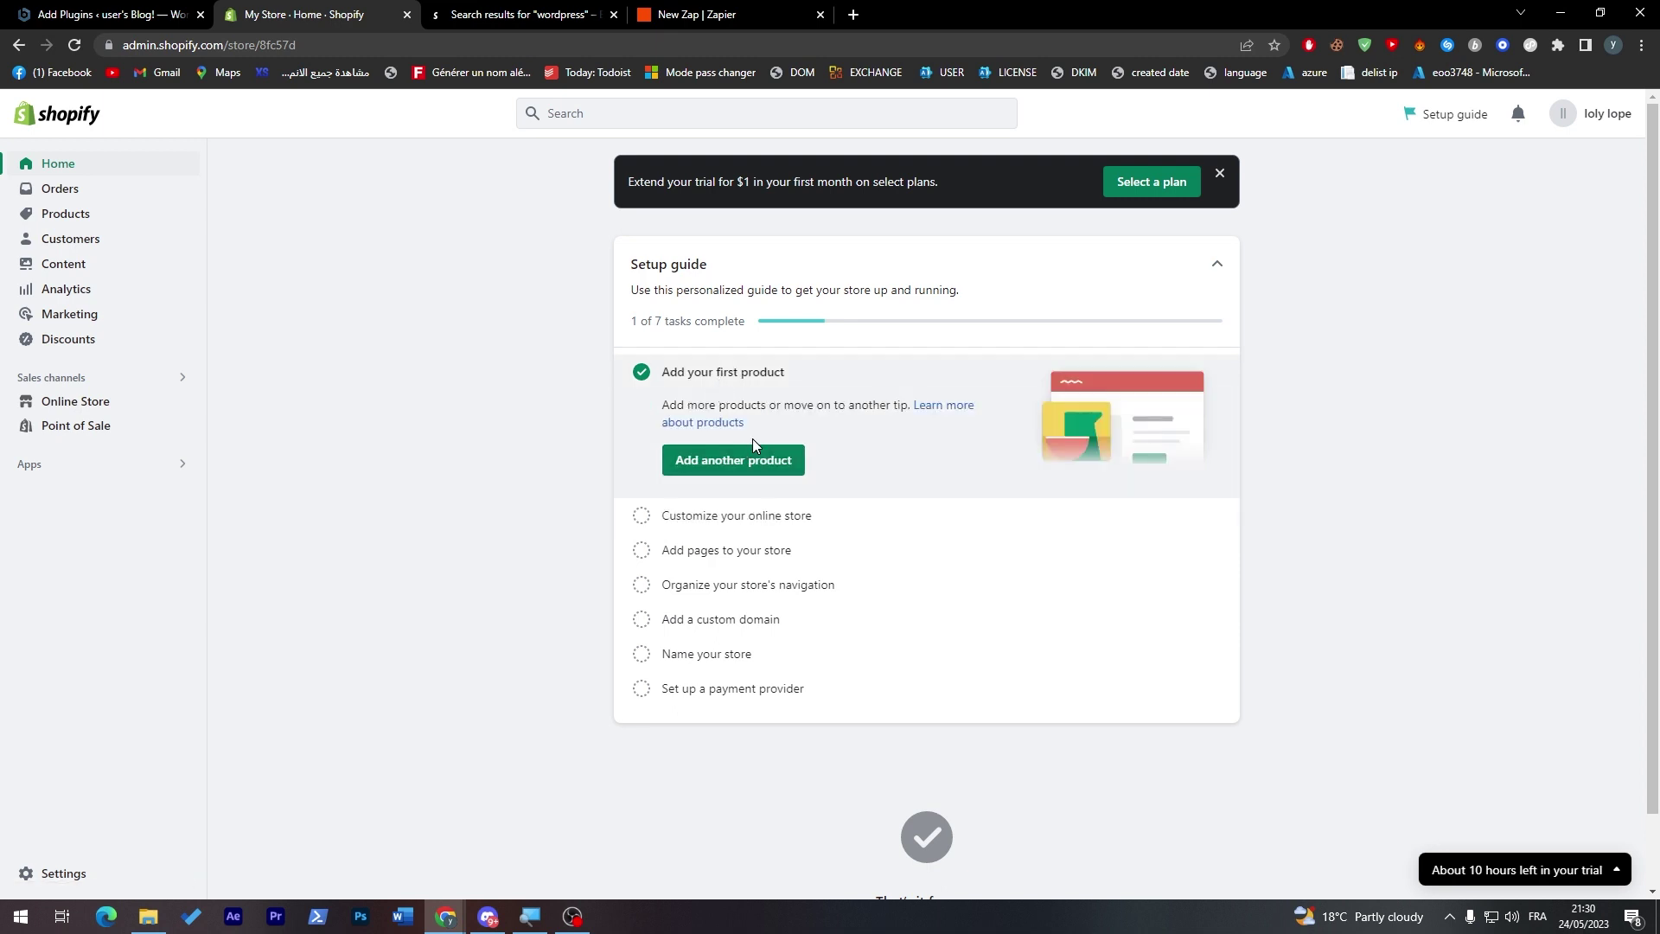
pyautogui.click(70, 214)
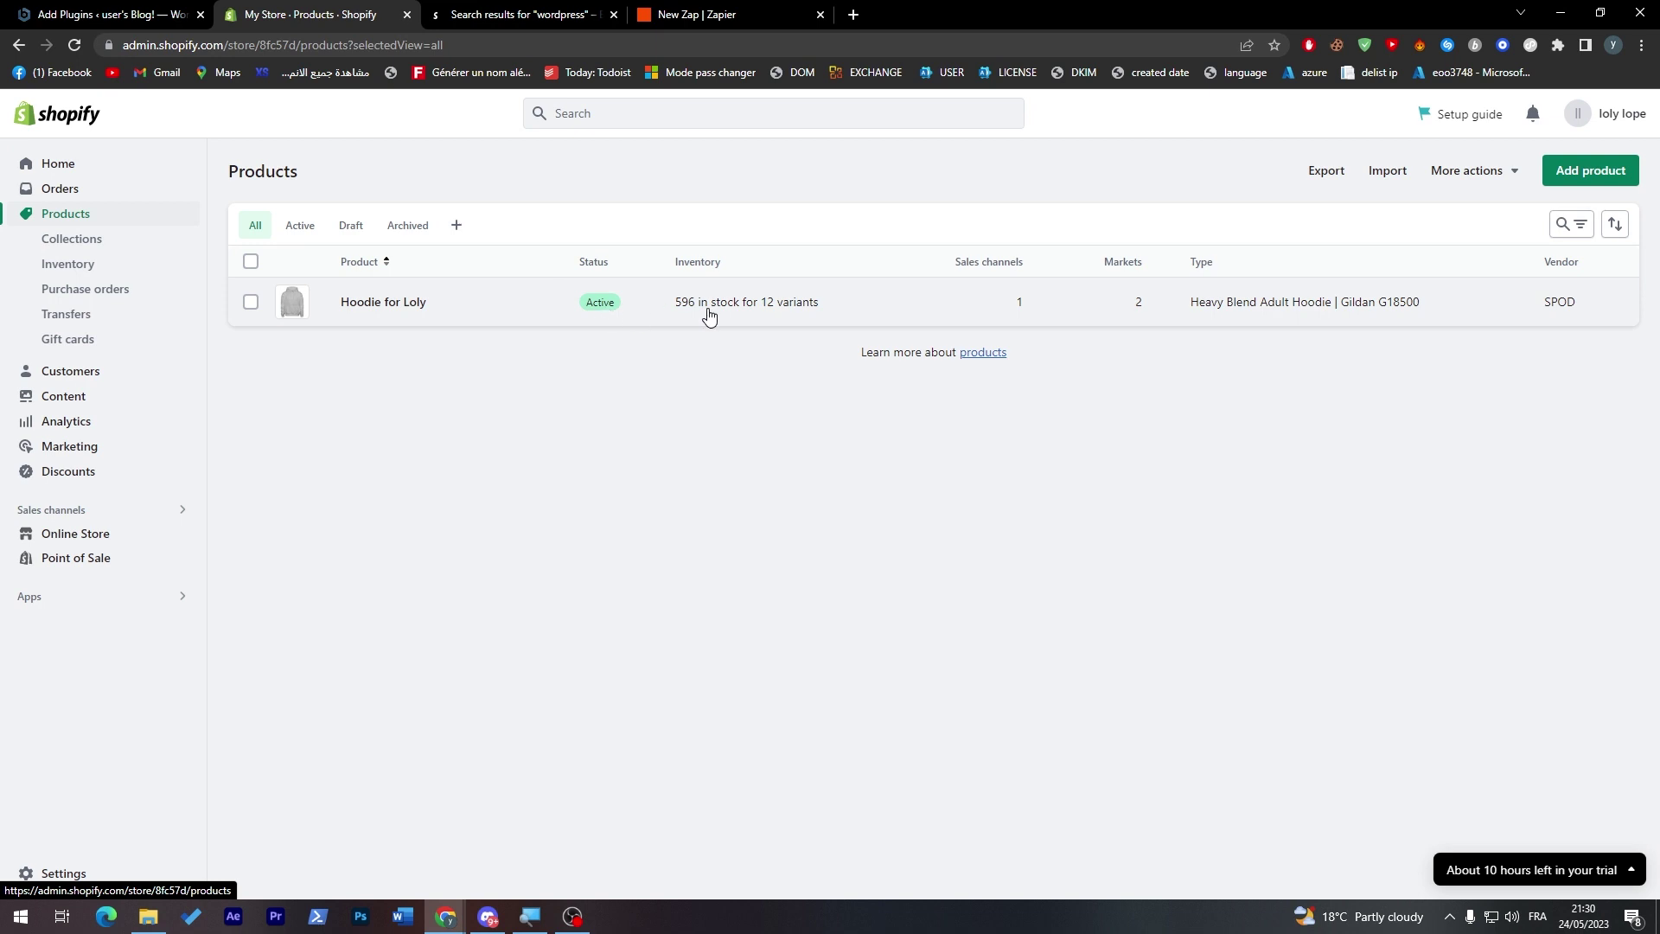
pyautogui.click(894, 315)
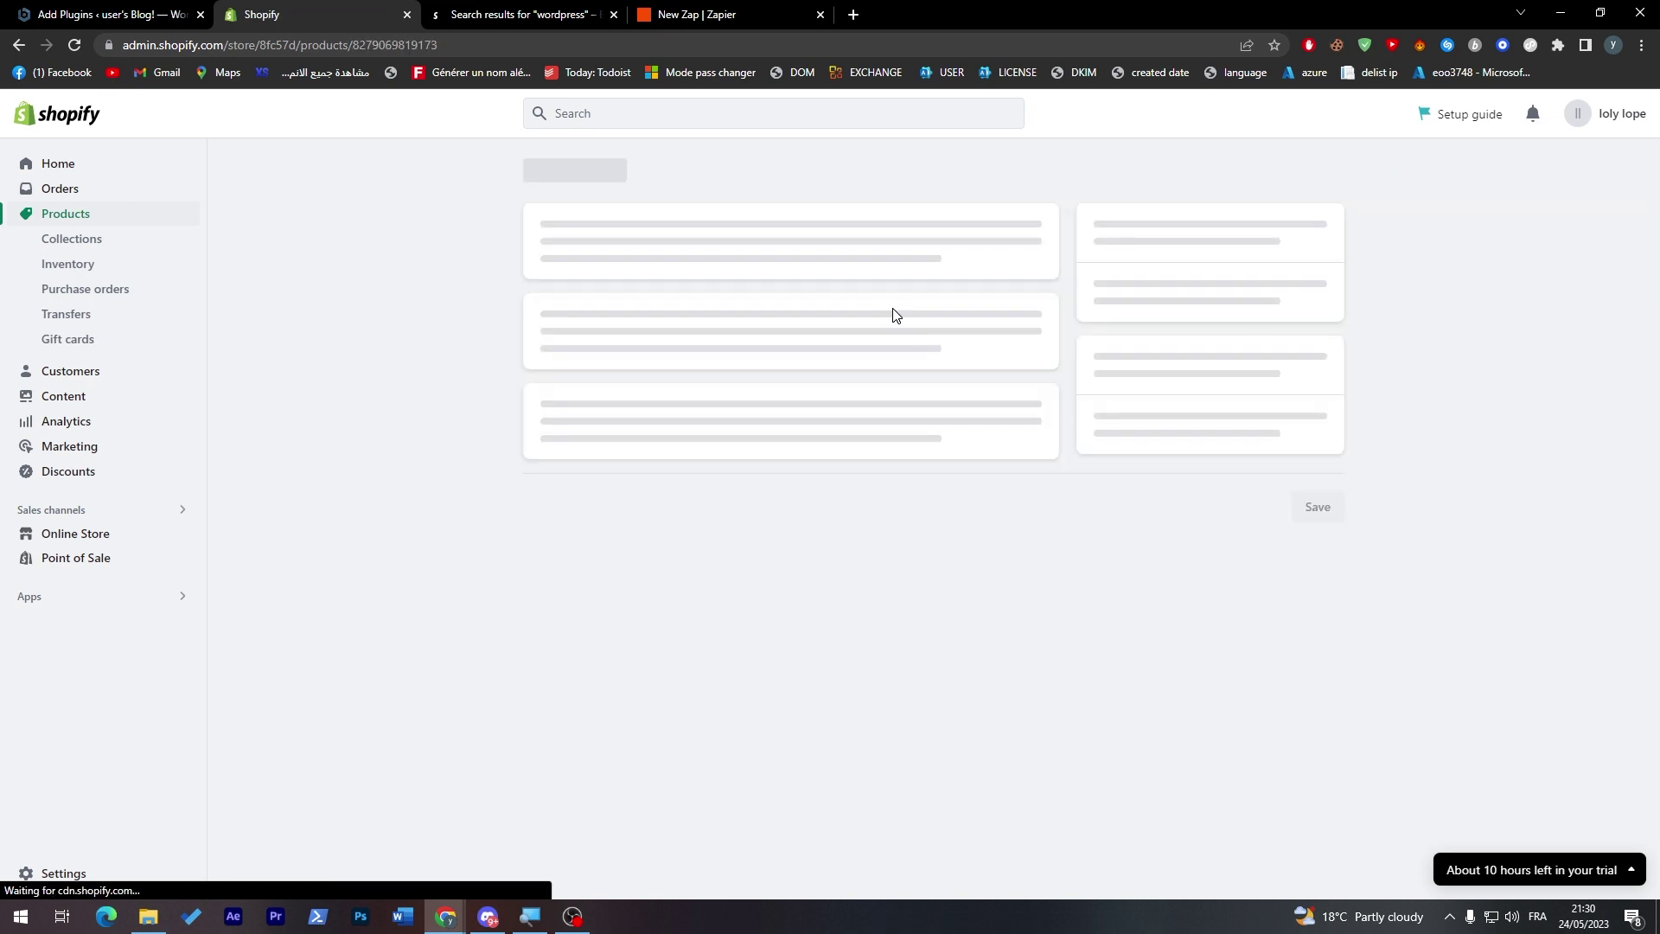
# - Reopen the Shopify account connect window from the Zapier zap editor
pyautogui.click(692, 15)
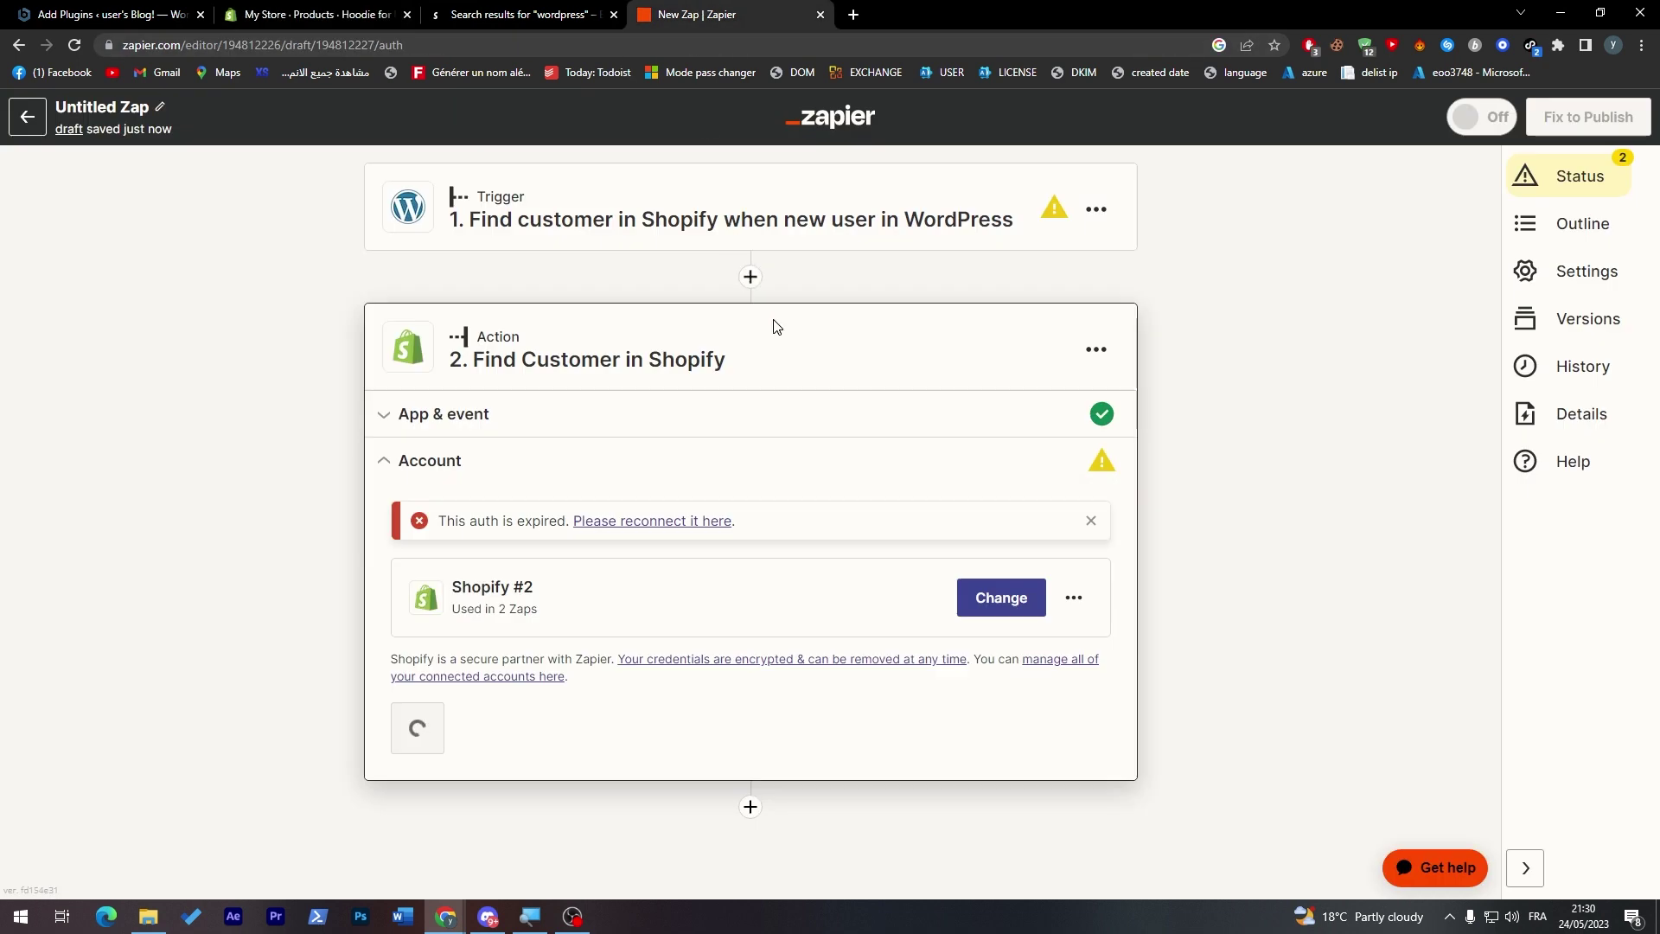
pyautogui.click(1007, 601)
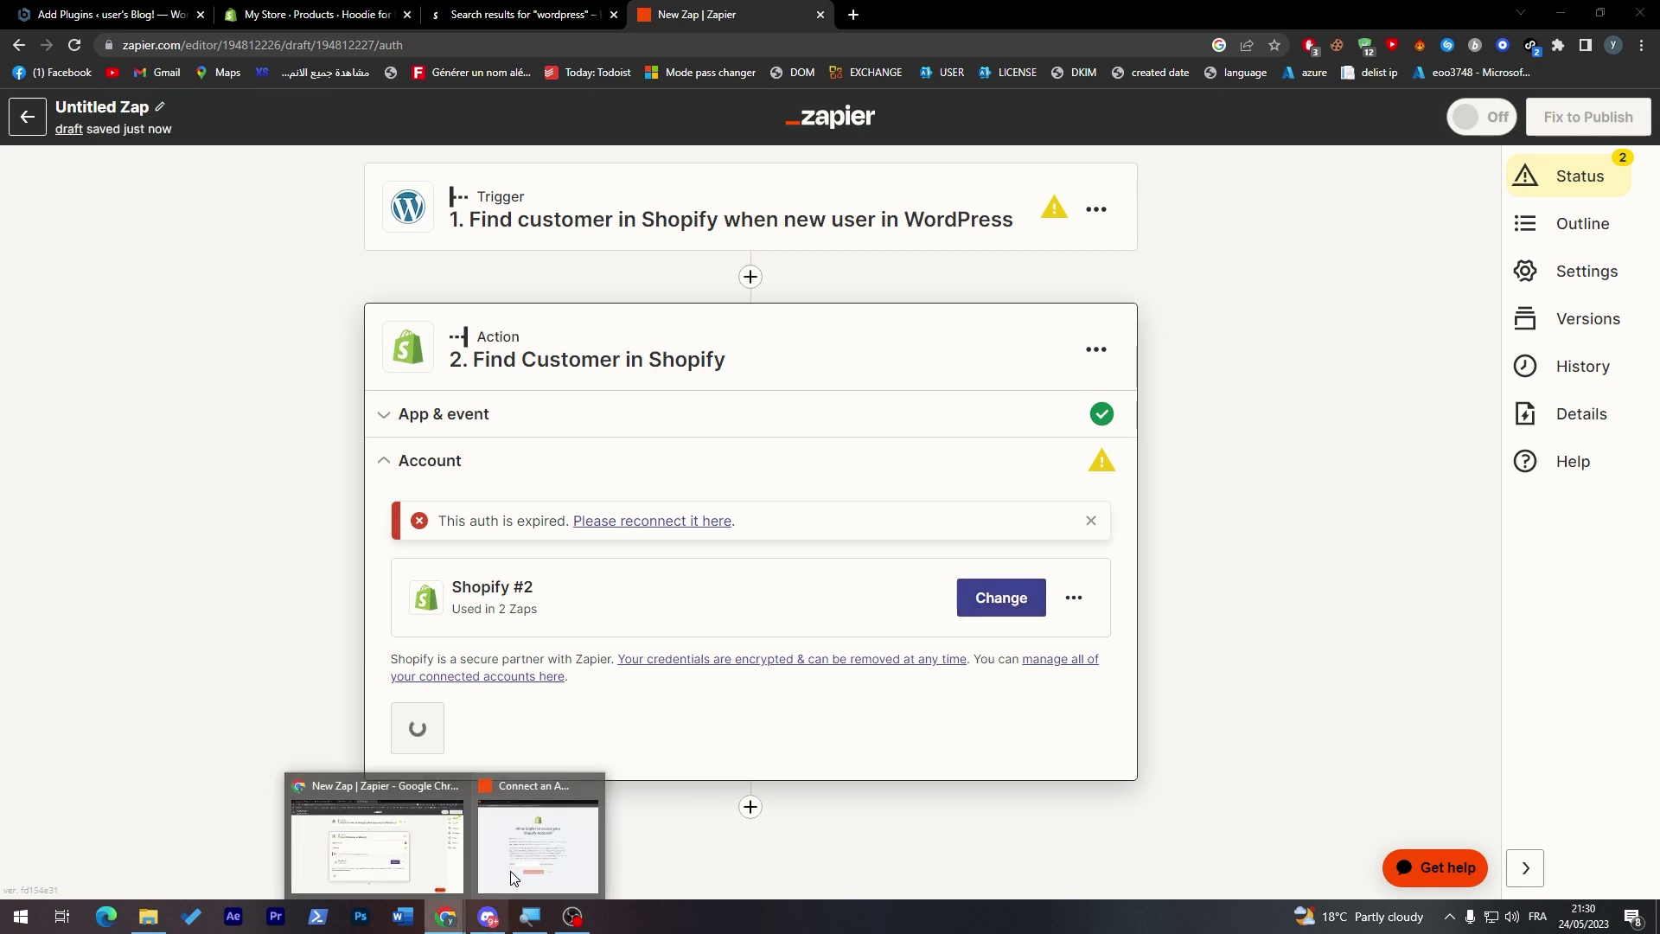
pyautogui.click(327, 9)
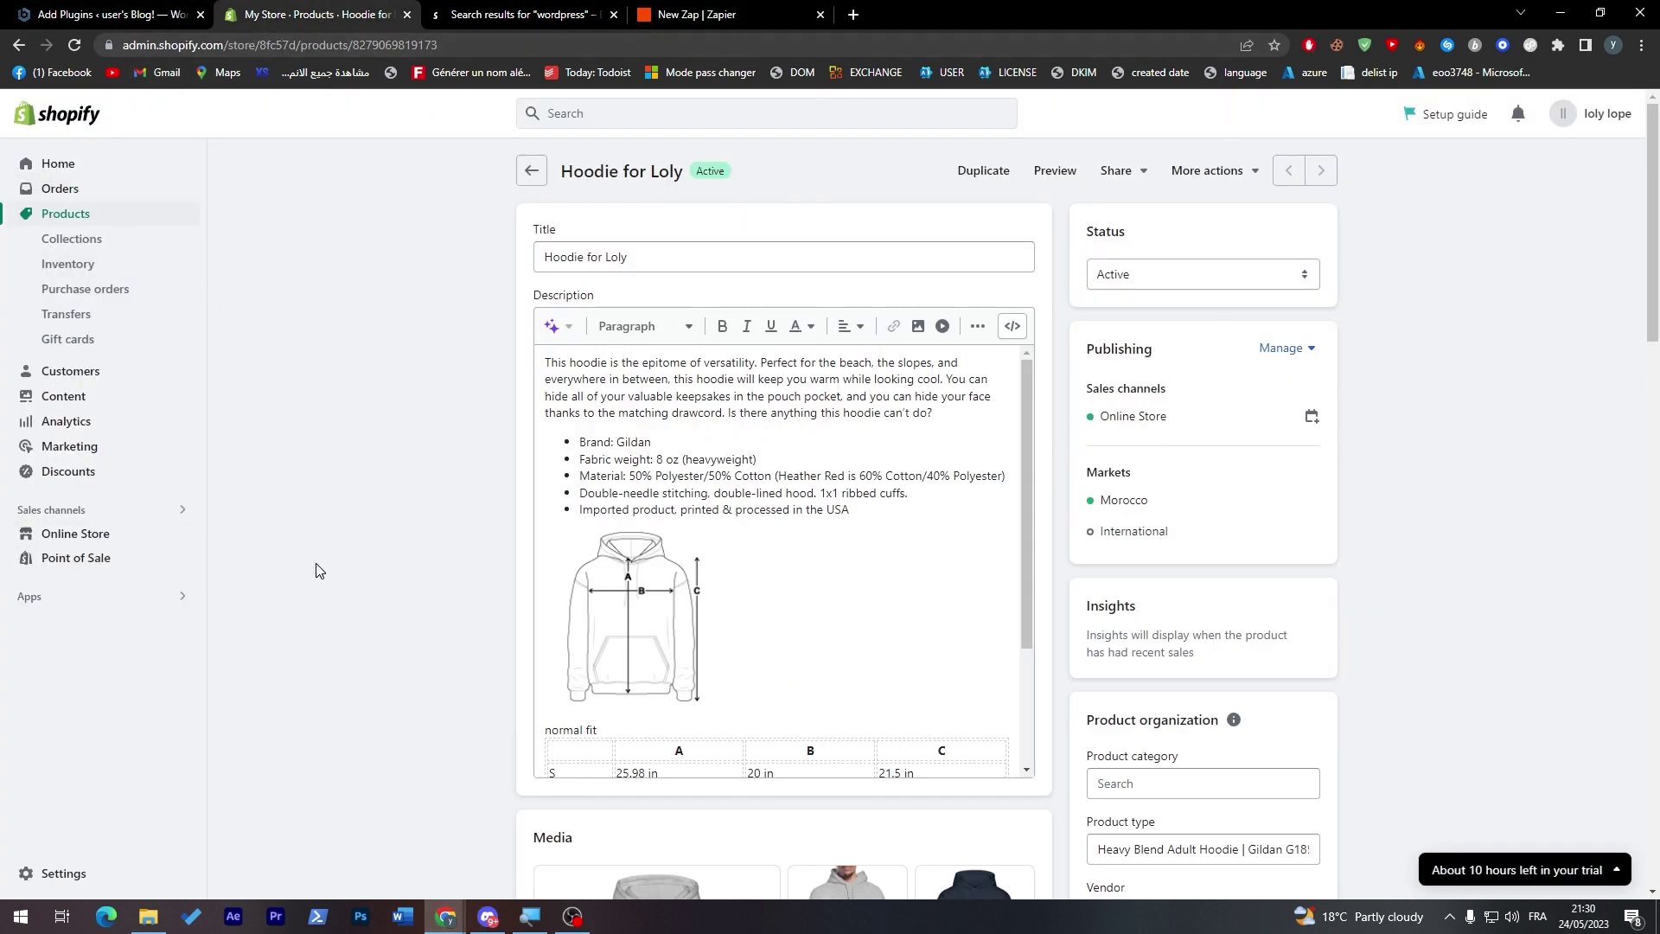
# - Search the Shopify admin for 'lin' and open the URL Redirects page
pyautogui.click(808, 119)
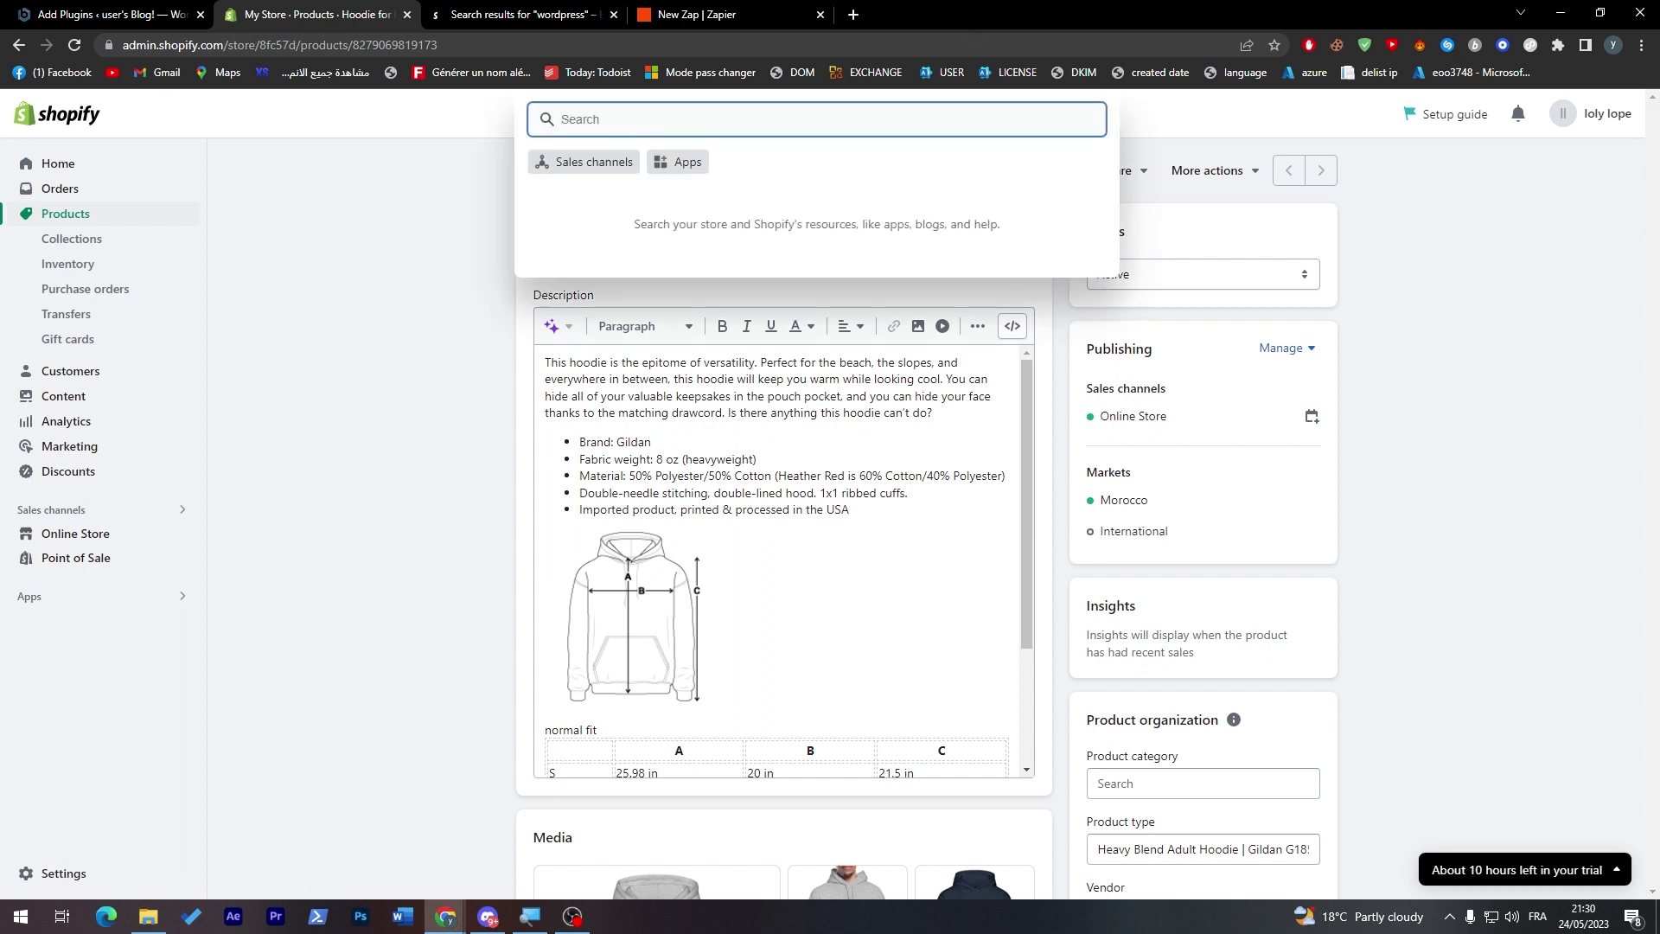
pyautogui.write('link')
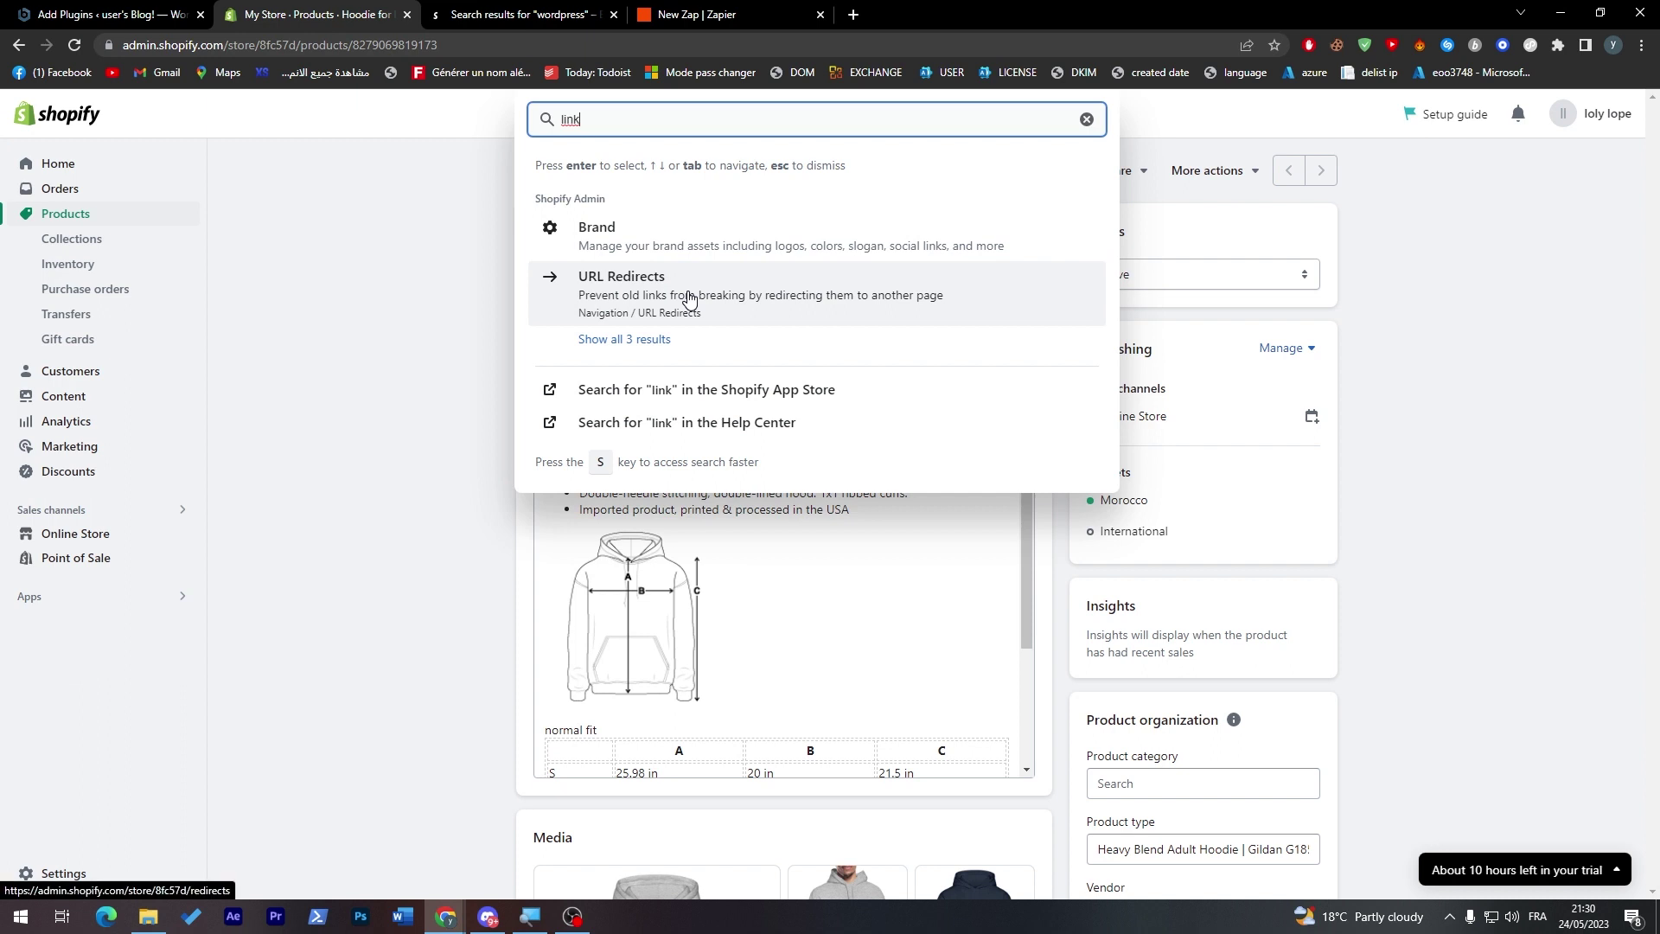
pyautogui.click(685, 301)
pyautogui.click(635, 120)
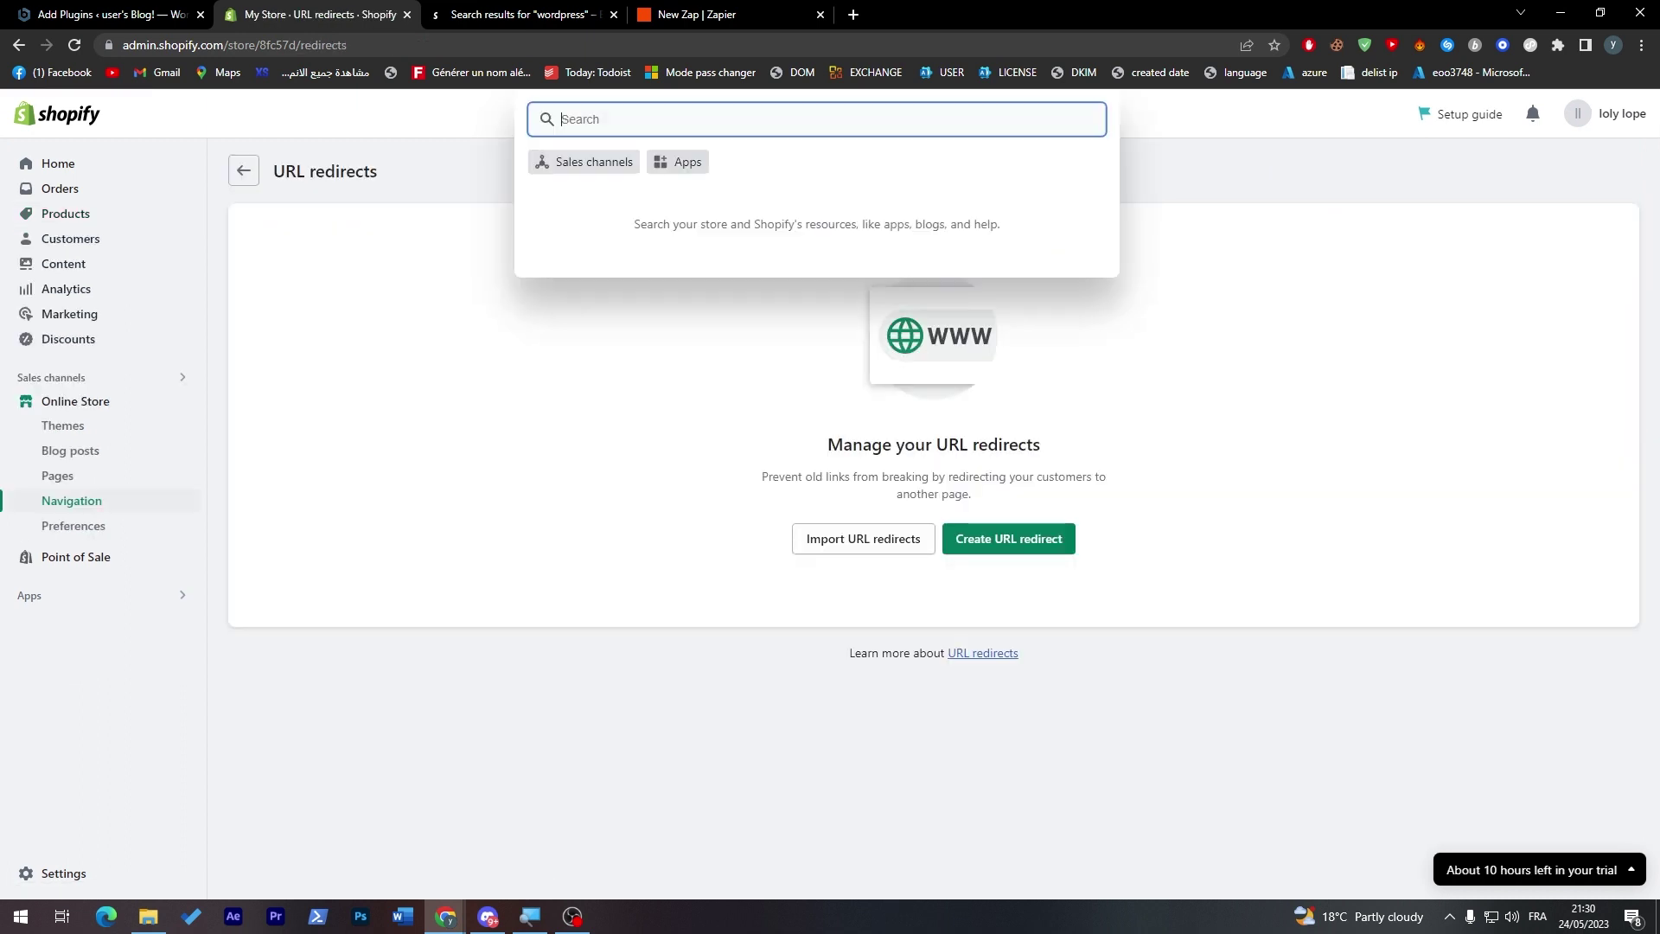
pyautogui.click(876, 564)
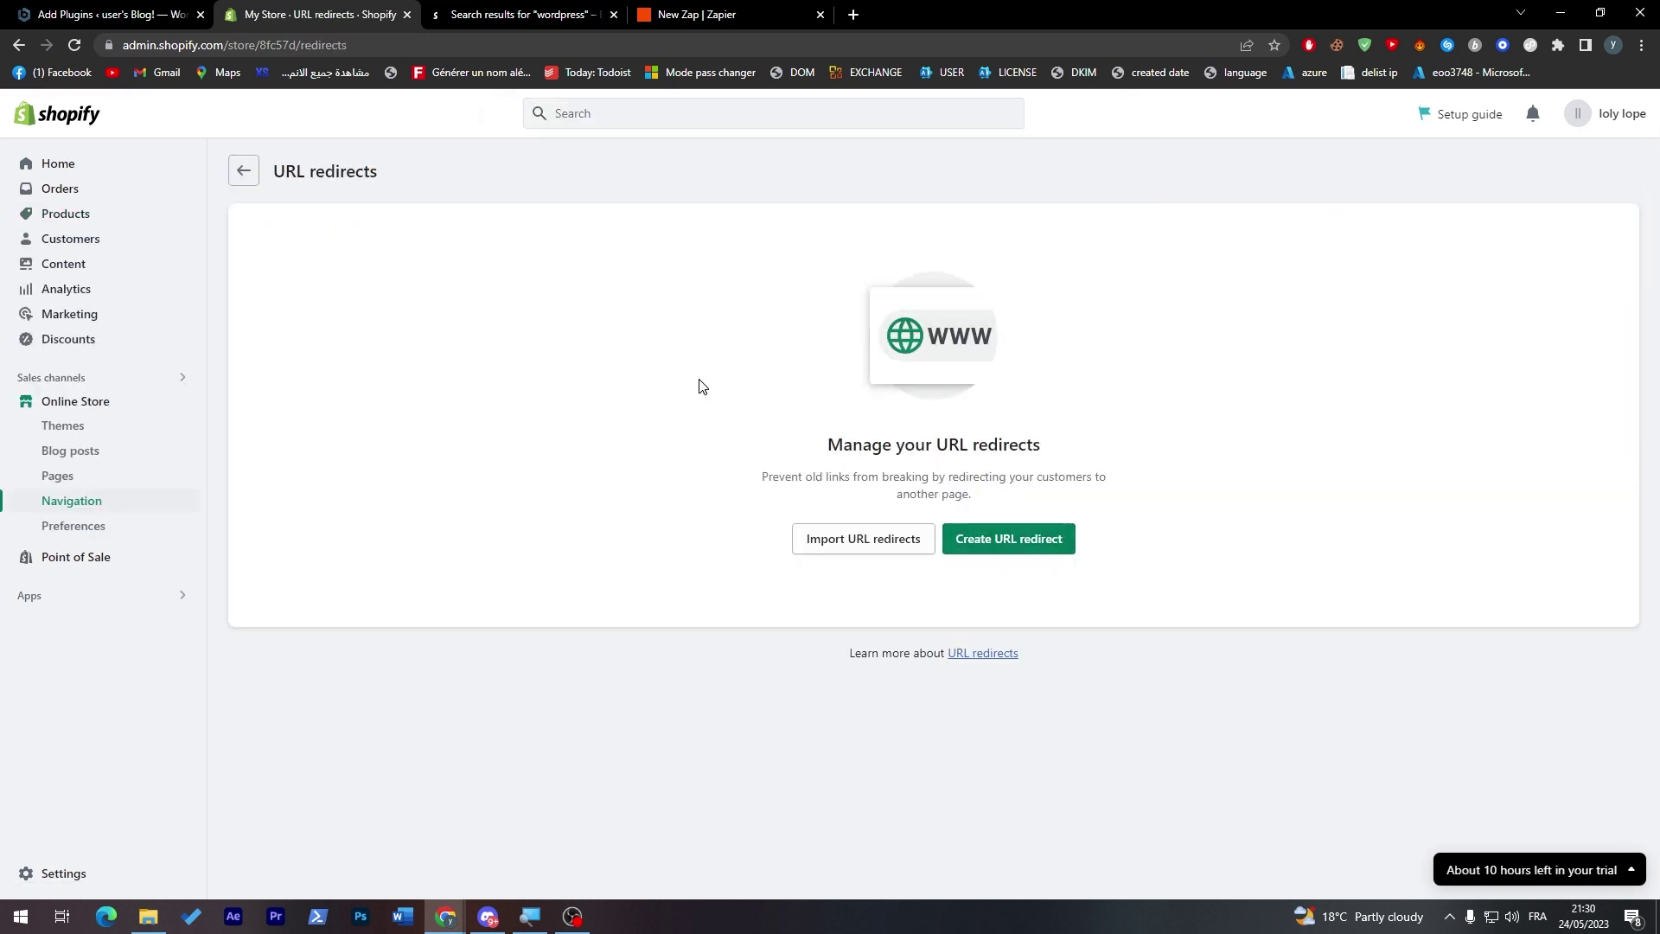
pyautogui.click(1631, 118)
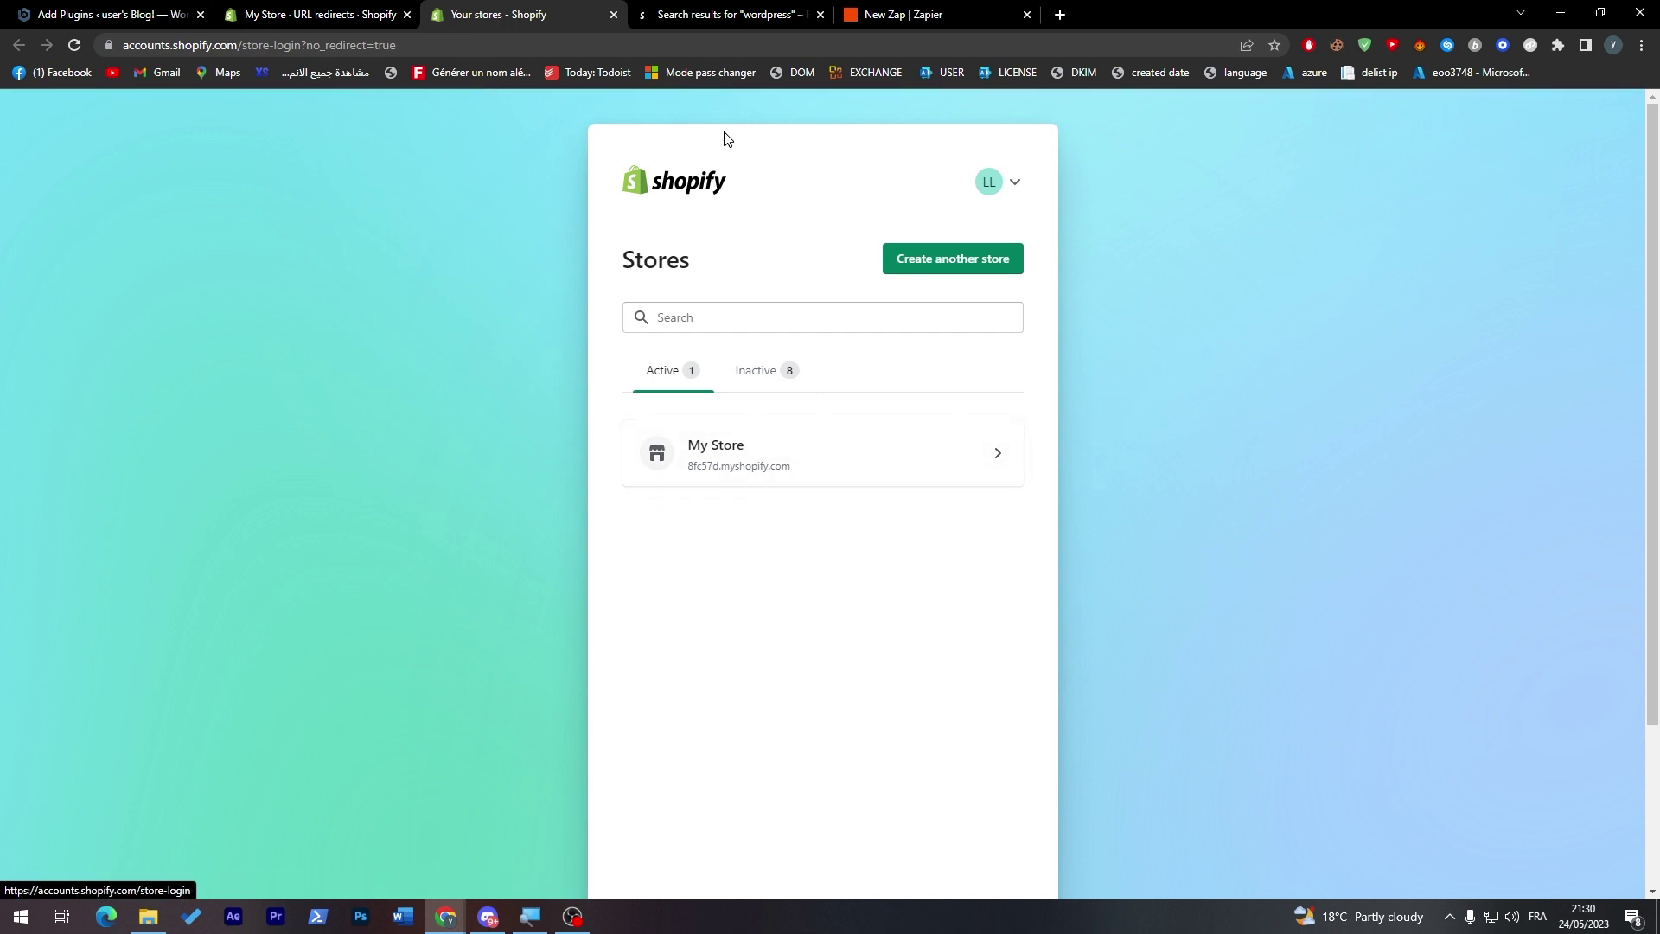
# - Copy the store's subdomain from the admin address and submit it in Zapier's Shopify connect form
pyautogui.click(588, 42)
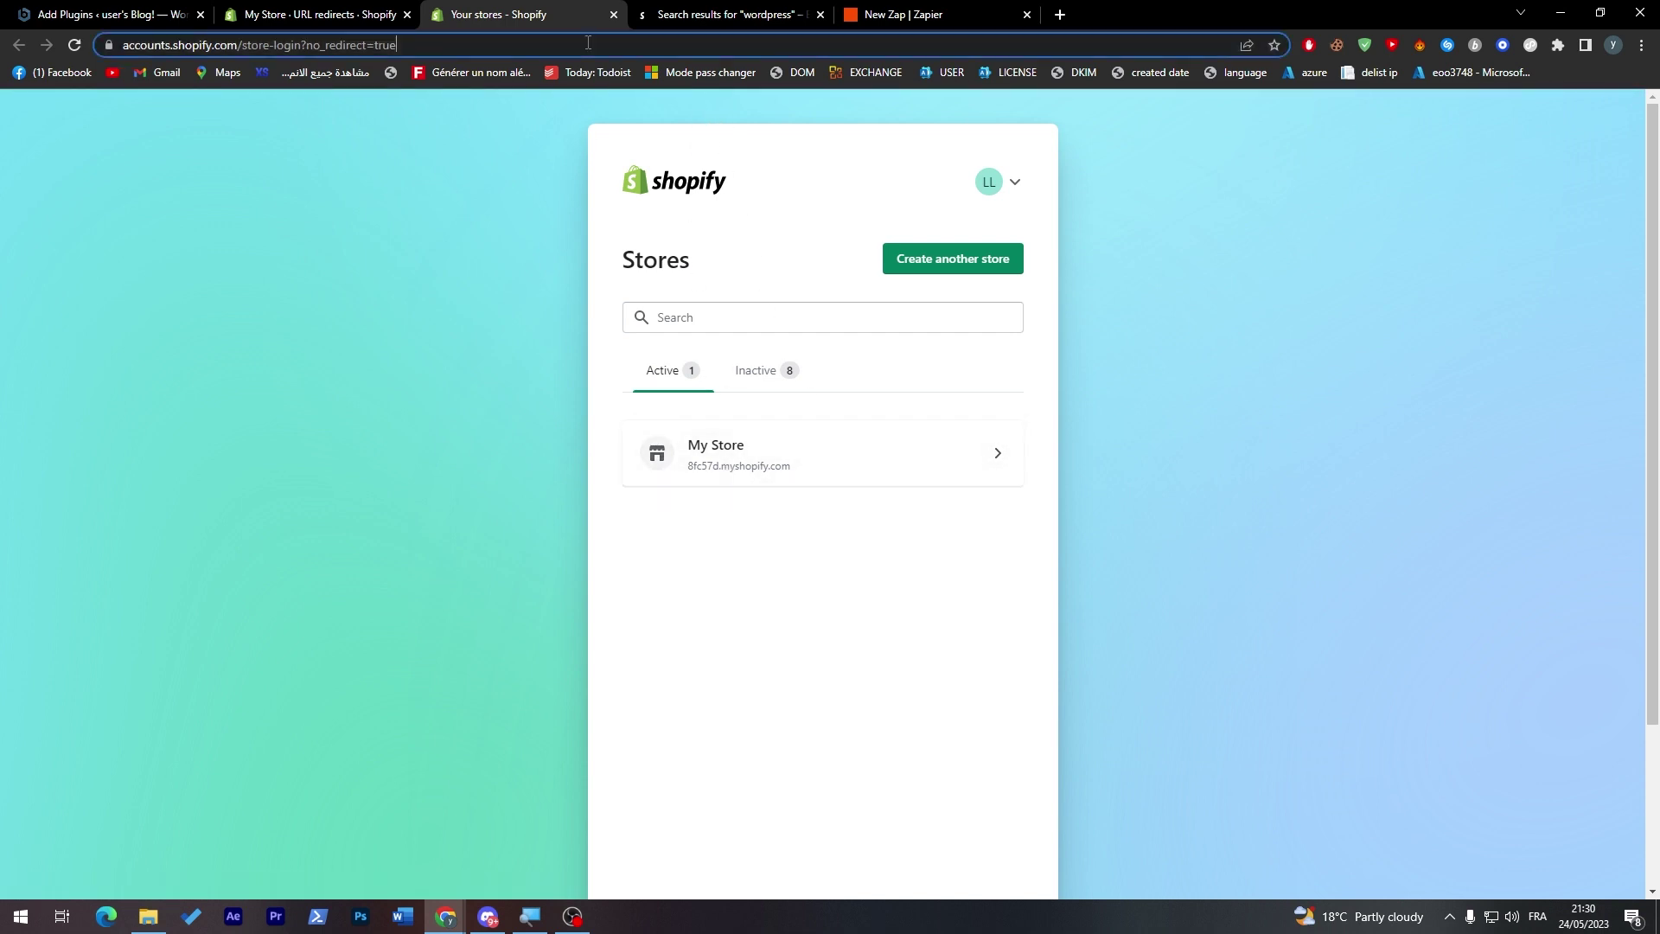
pyautogui.write('8')
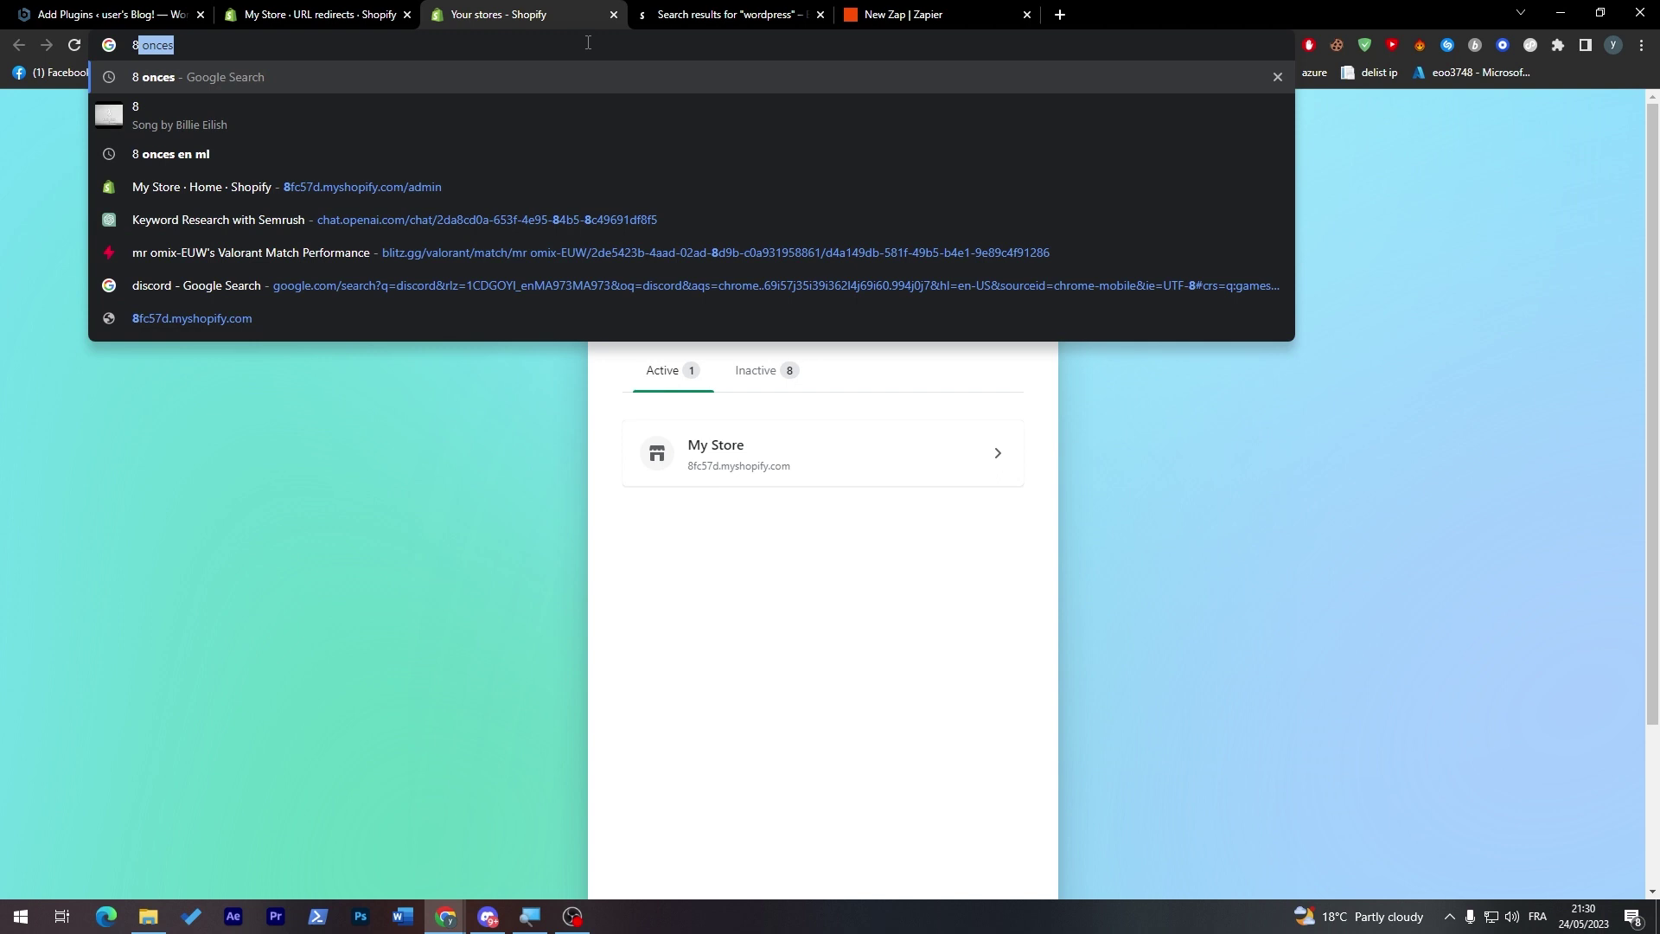
pyautogui.write('fc57D')
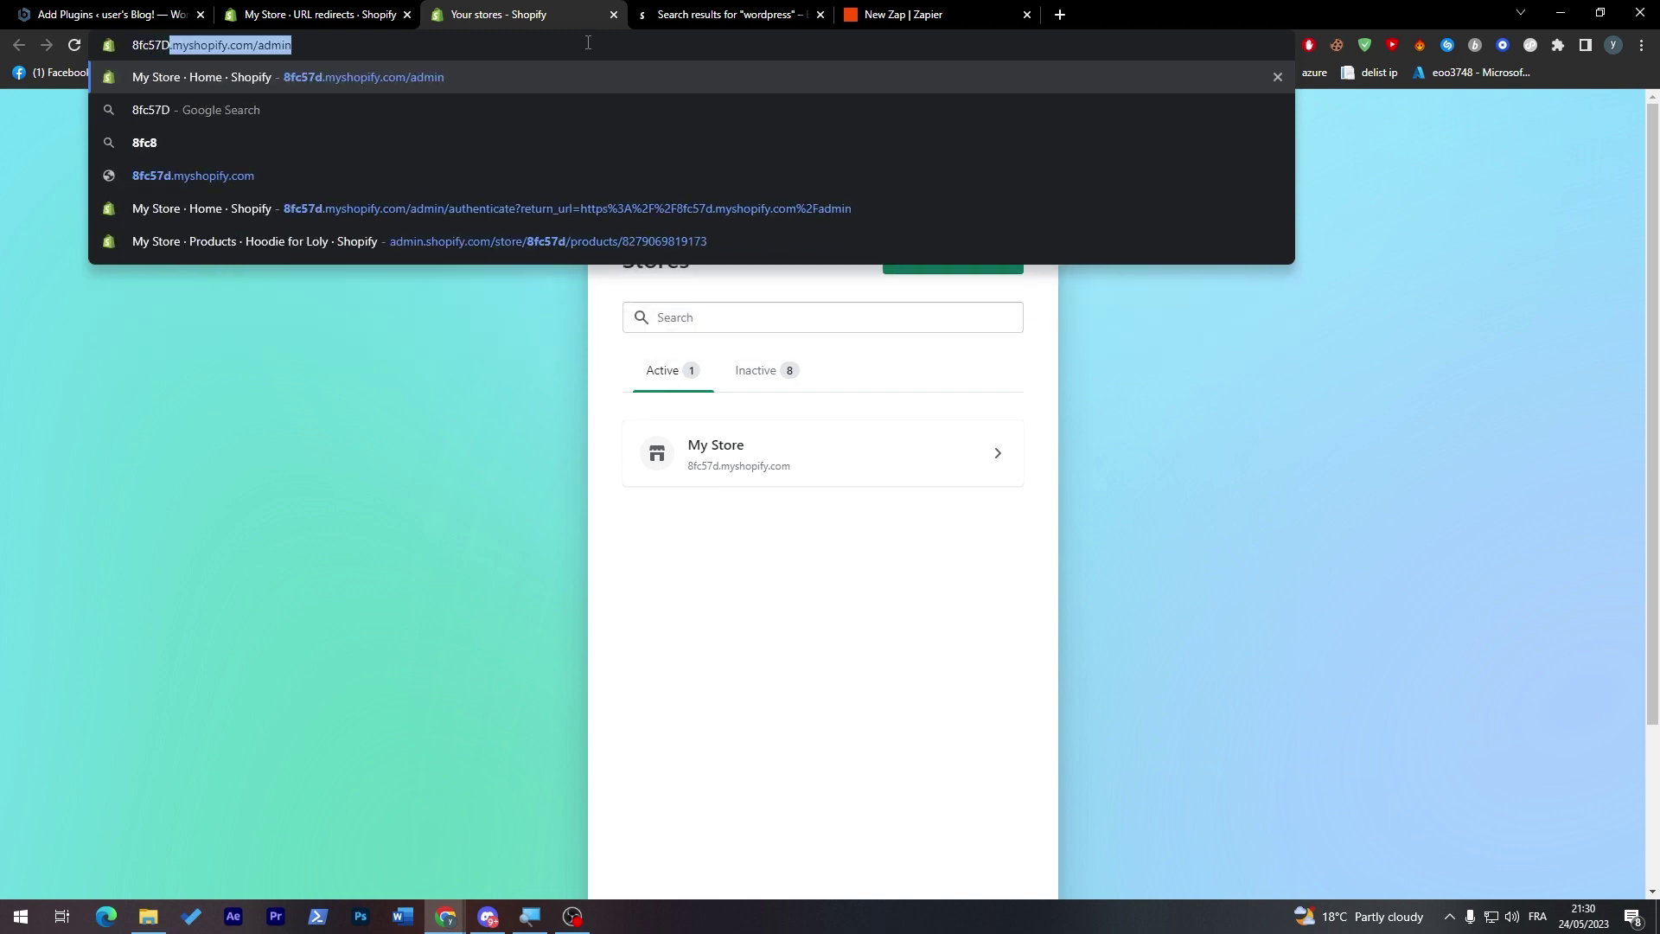
pyautogui.hotkey('ctrl', 'a')
pyautogui.moveTo(173, 48); pyautogui.dragTo(122, 49)
pyautogui.click(446, 917)
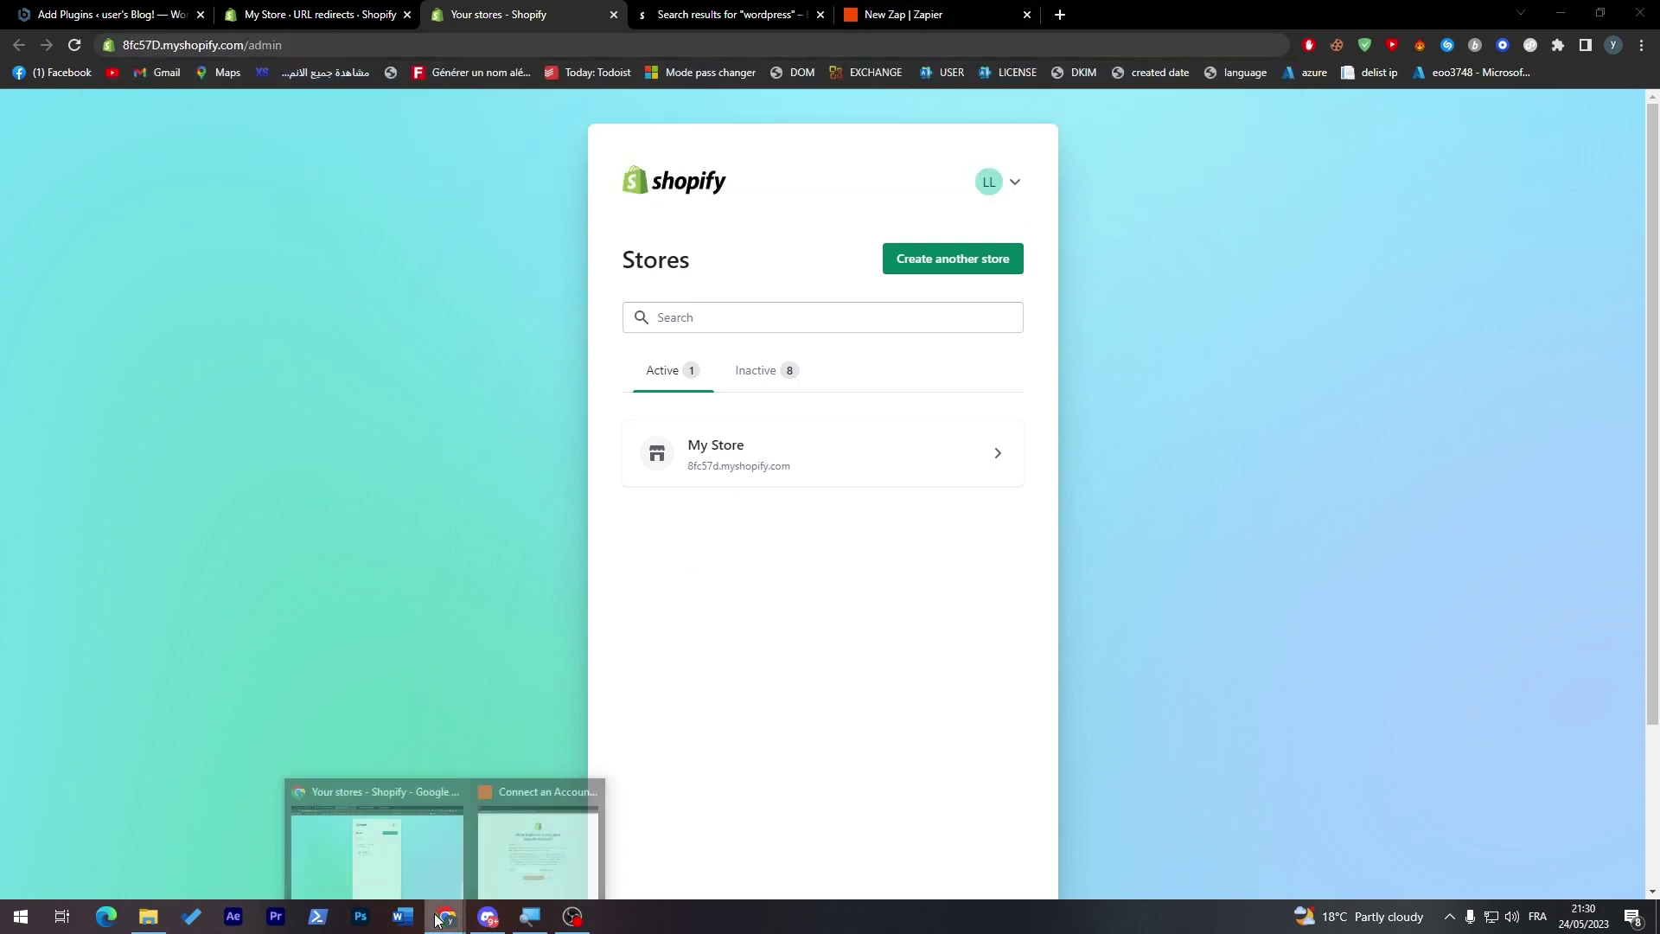
pyautogui.click(536, 851)
pyautogui.click(951, 640)
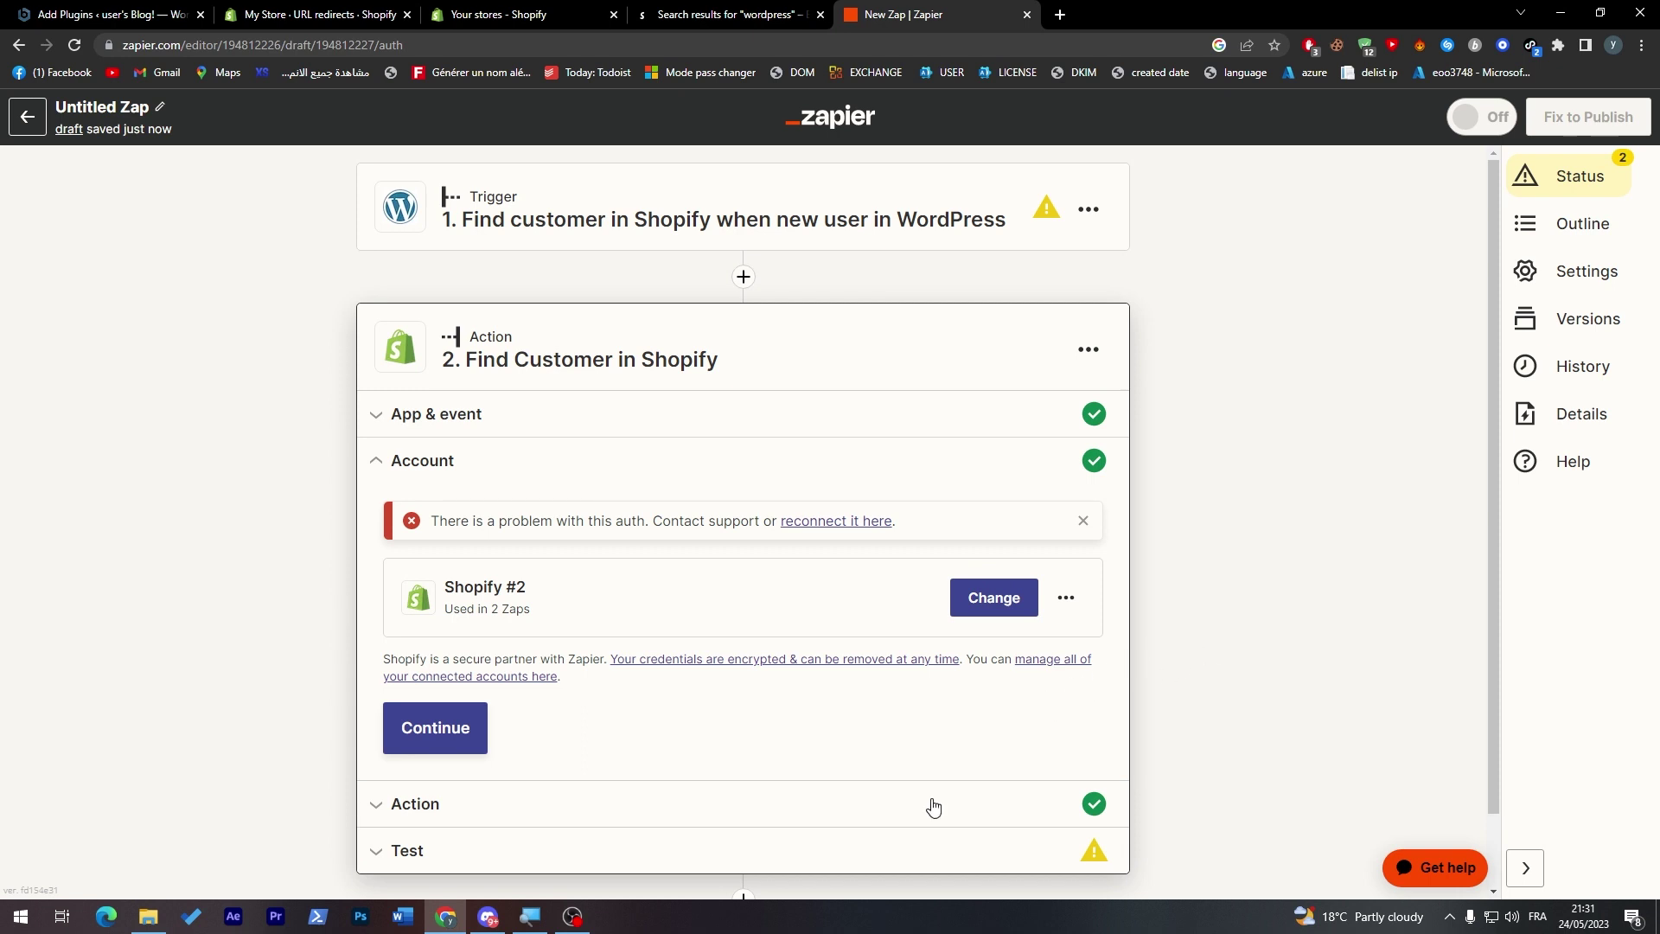
# - Test the Find Customer in Shopify action, which fails because a Name or Email is required
pyautogui.click(524, 851)
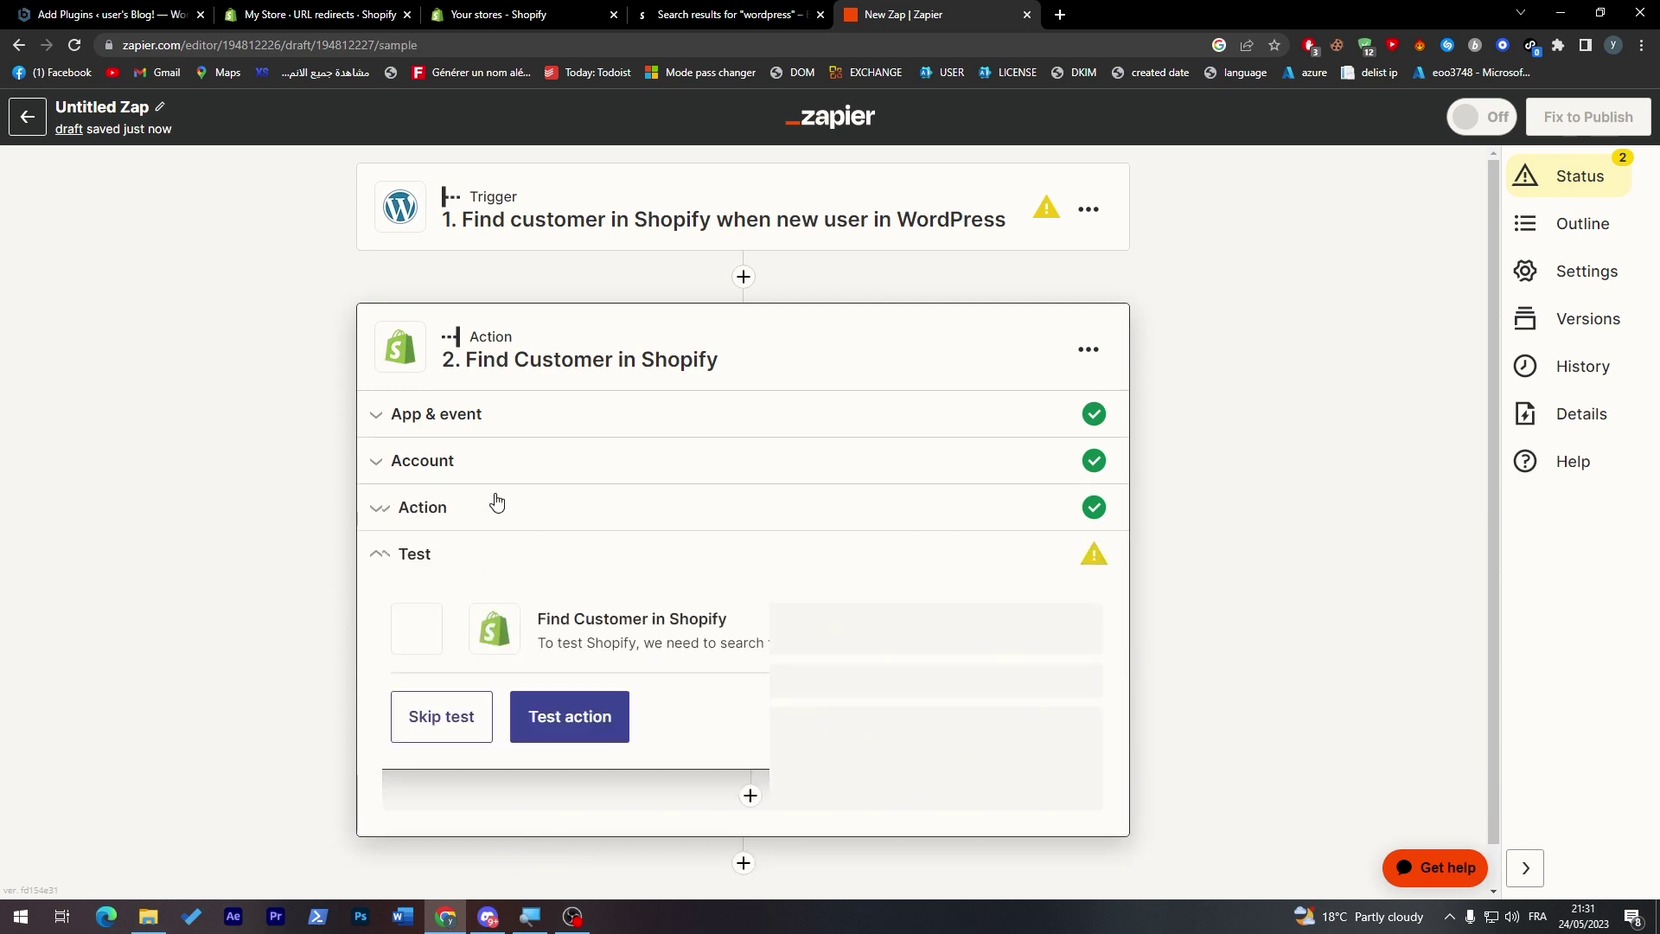
pyautogui.scroll(-1, 652, 581)
pyautogui.scroll(-2, 655, 590)
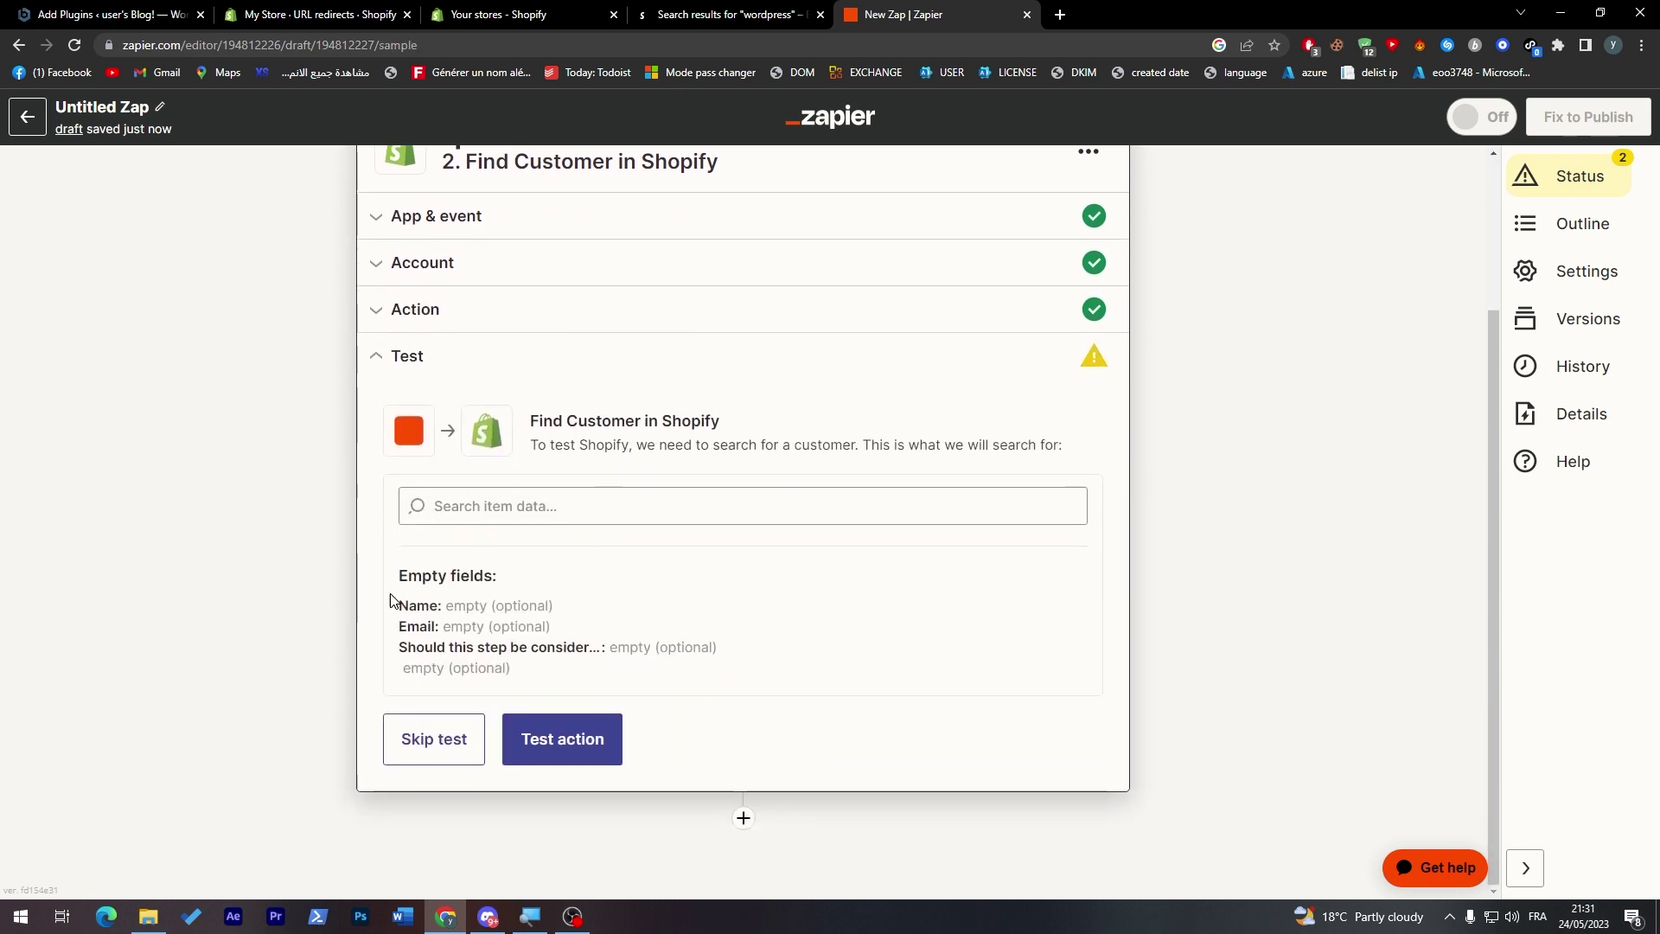
pyautogui.click(554, 735)
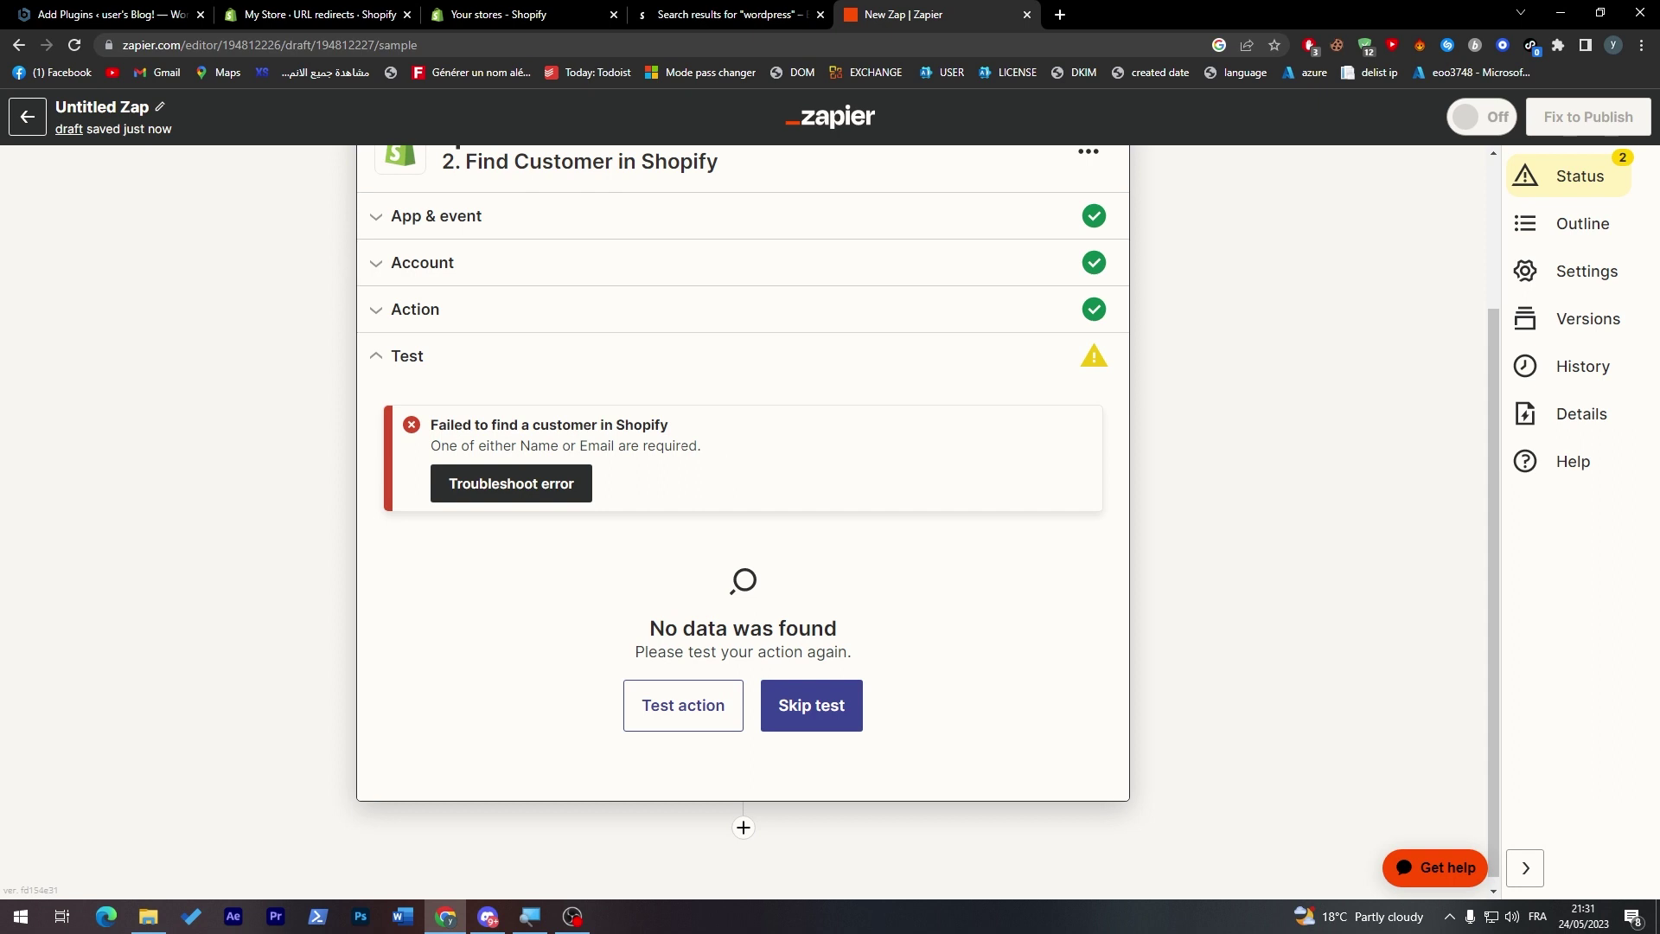
pyautogui.click(522, 26)
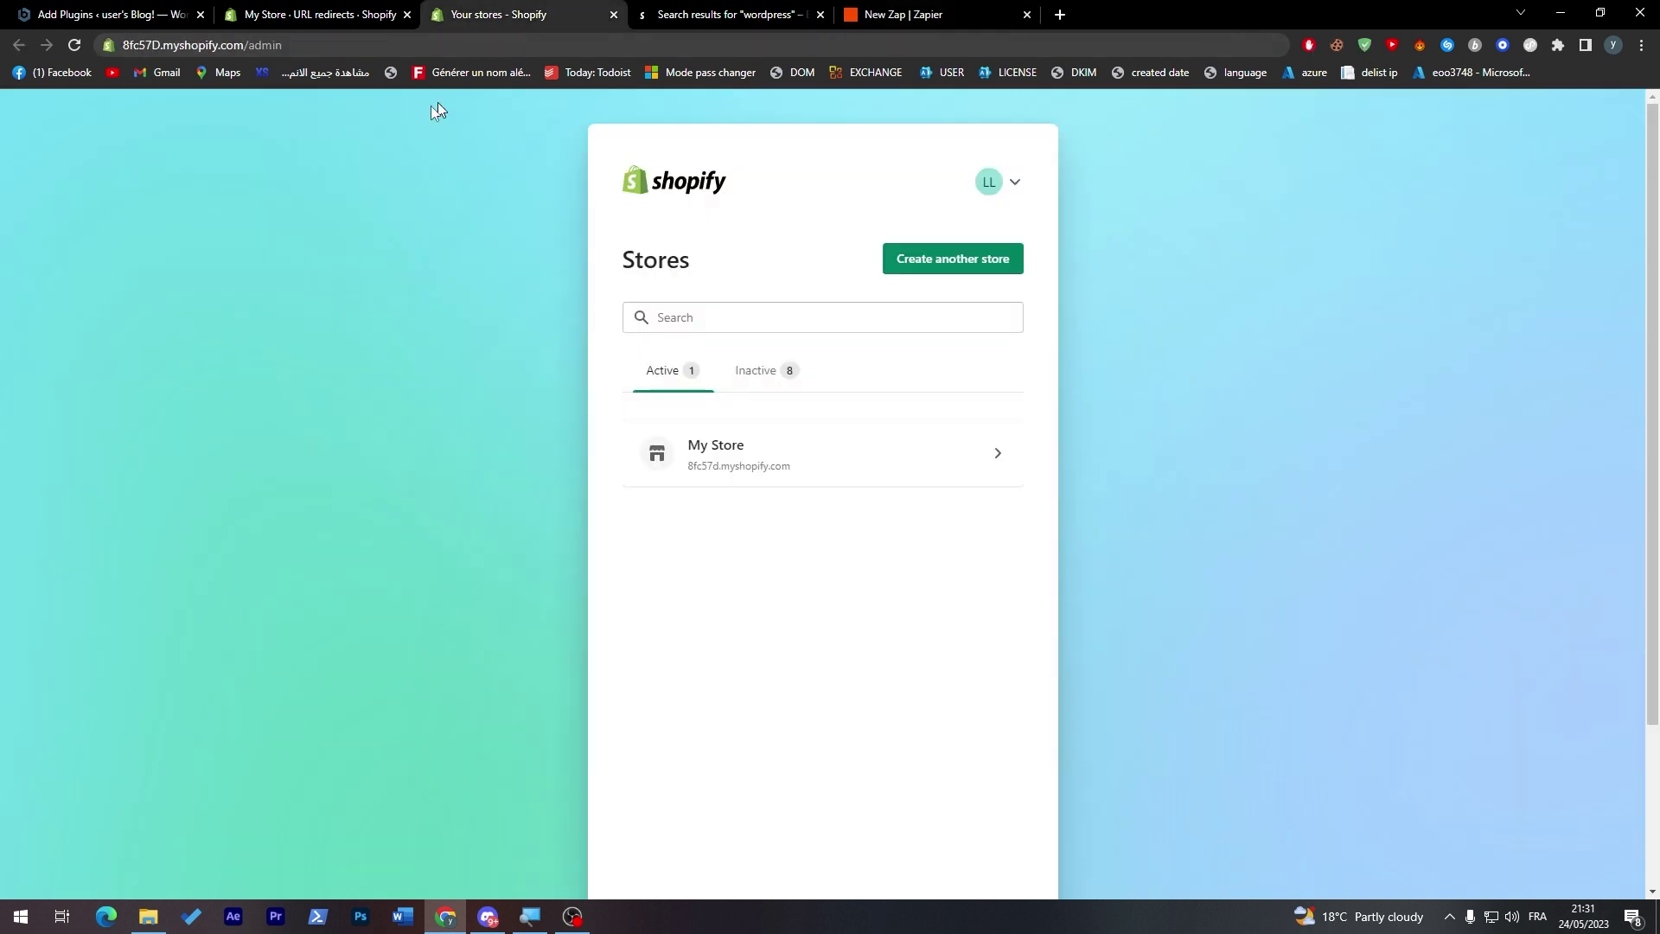
# - In Shopify, create a new customer with first name 'x' and last name 'y'
pyautogui.click(326, 17)
pyautogui.click(81, 247)
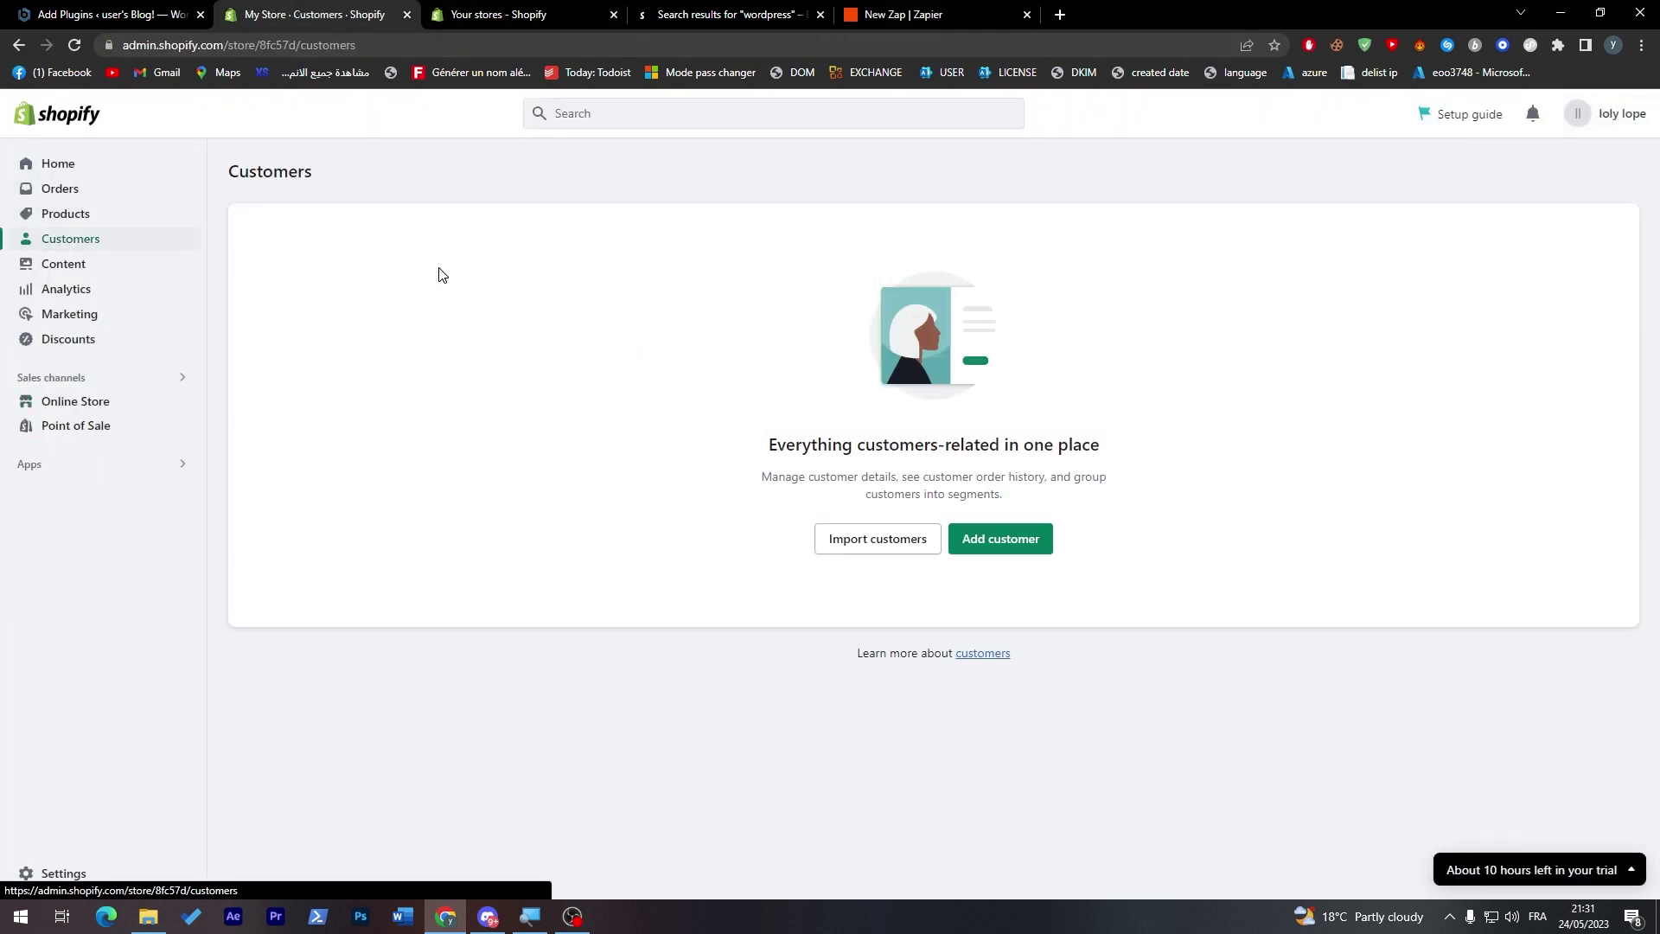
pyautogui.click(1029, 545)
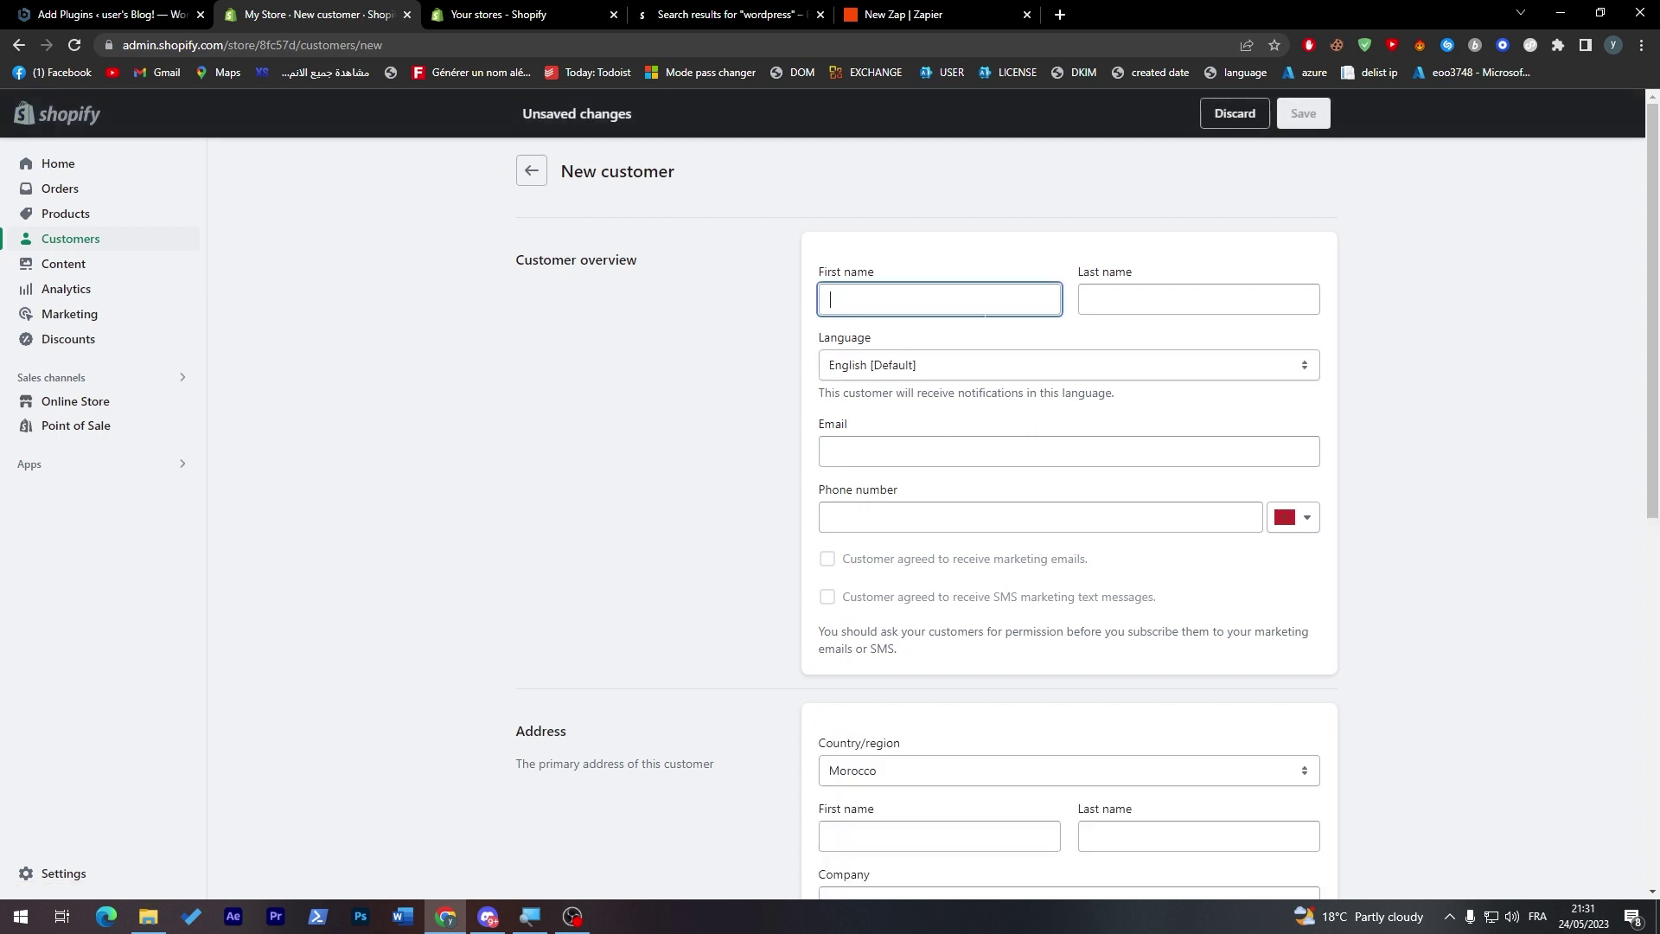
pyautogui.write('x')
pyautogui.click(1208, 302)
pyautogui.write('y')
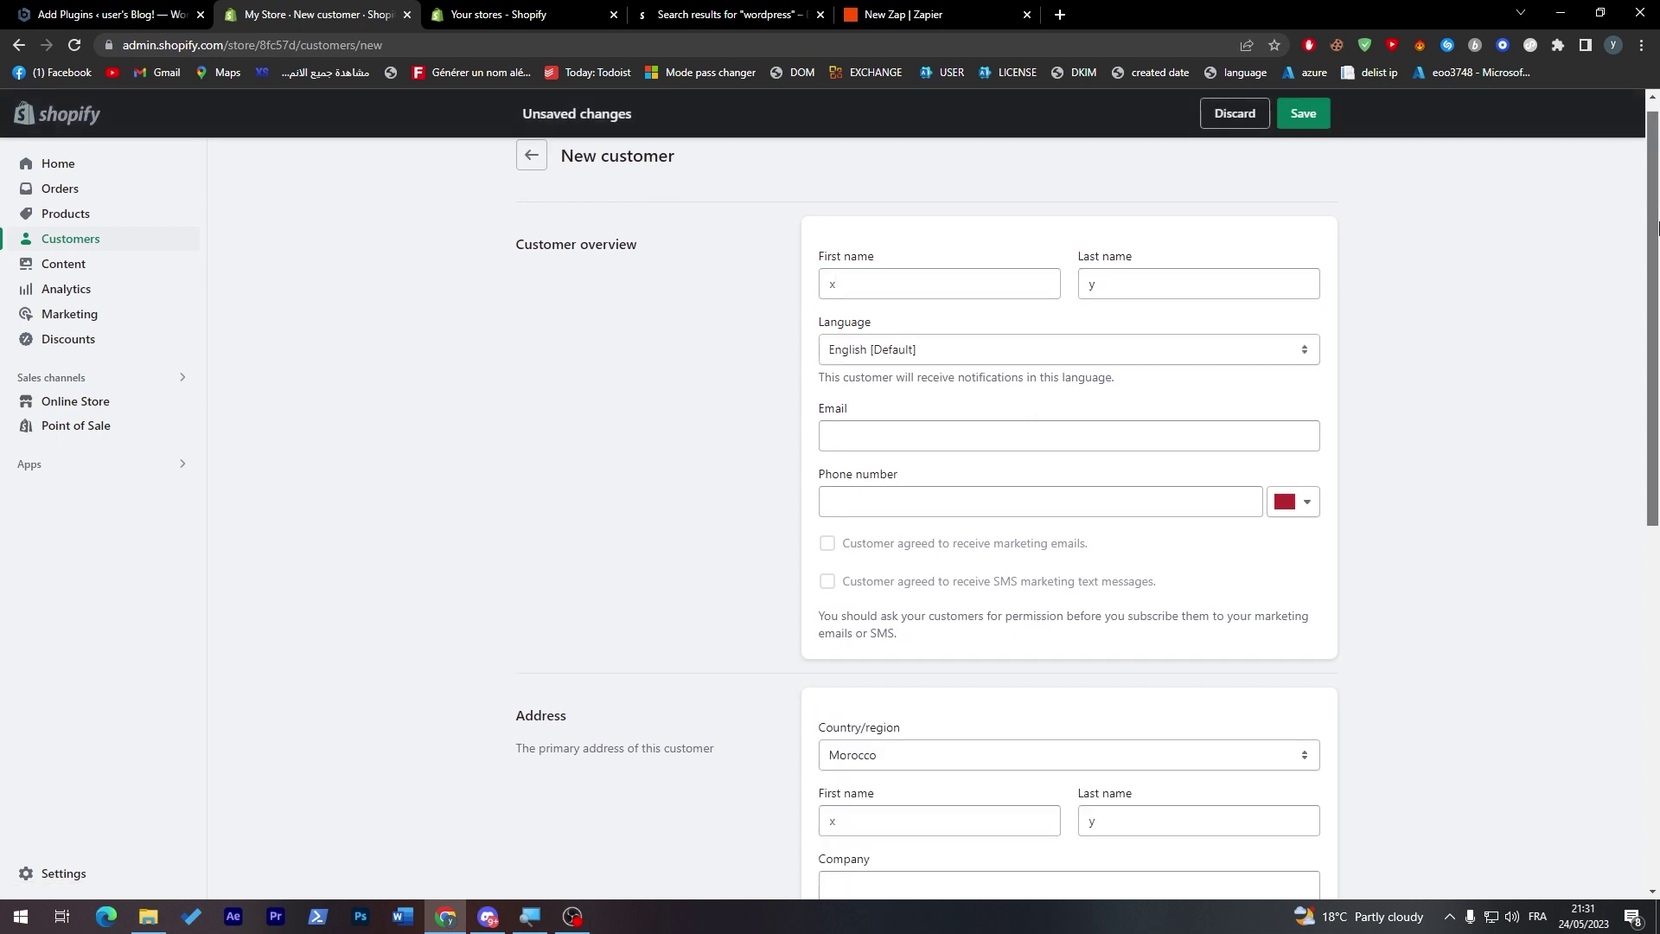
pyautogui.click(1304, 114)
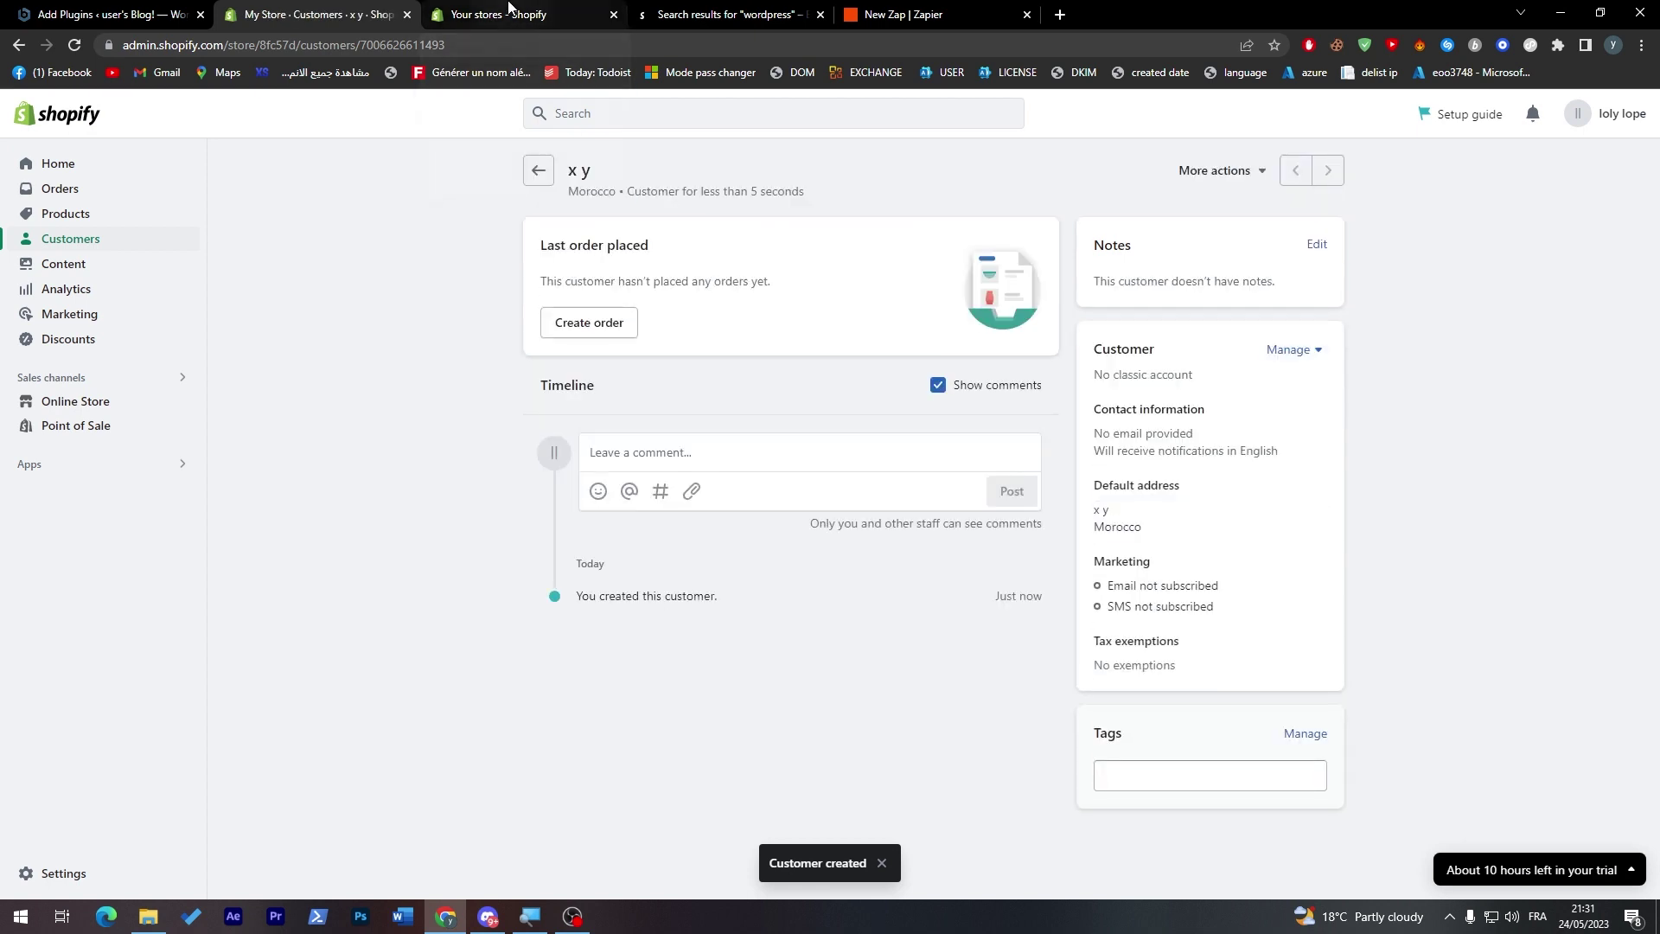
# - Rerun the Find Customer in Shopify test in the Zap editor
pyautogui.click(510, 10)
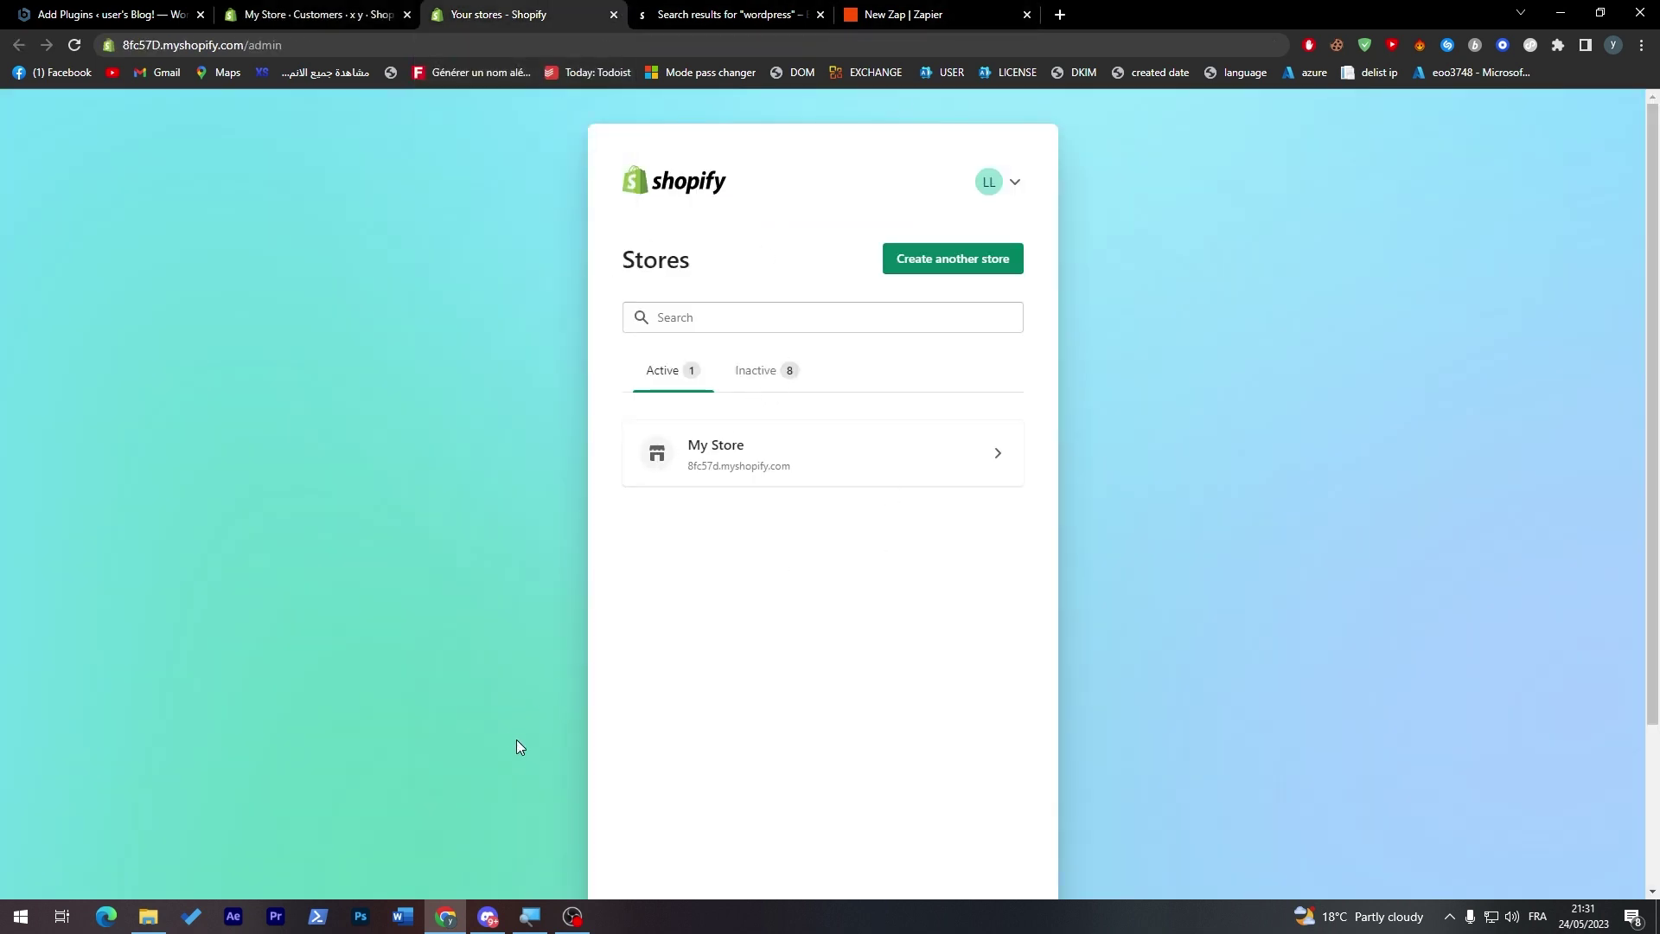
pyautogui.click(903, 14)
pyautogui.click(672, 714)
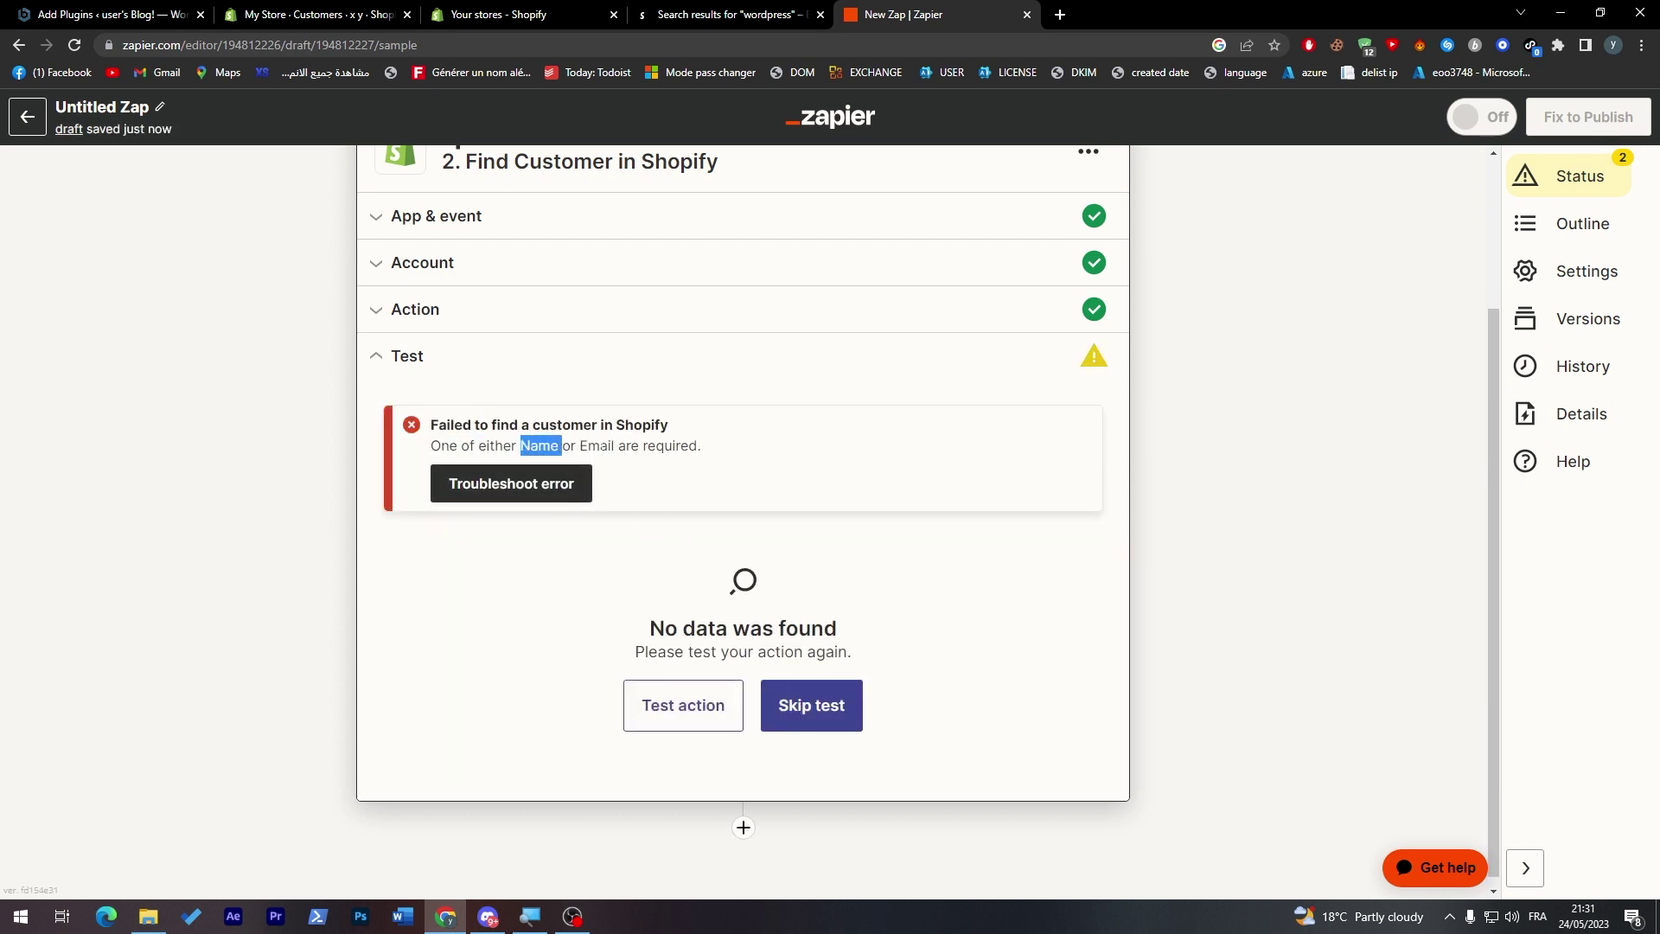
# - Review the x y customer's details, then return to the Customers list
pyautogui.click(350, 12)
pyautogui.click(538, 176)
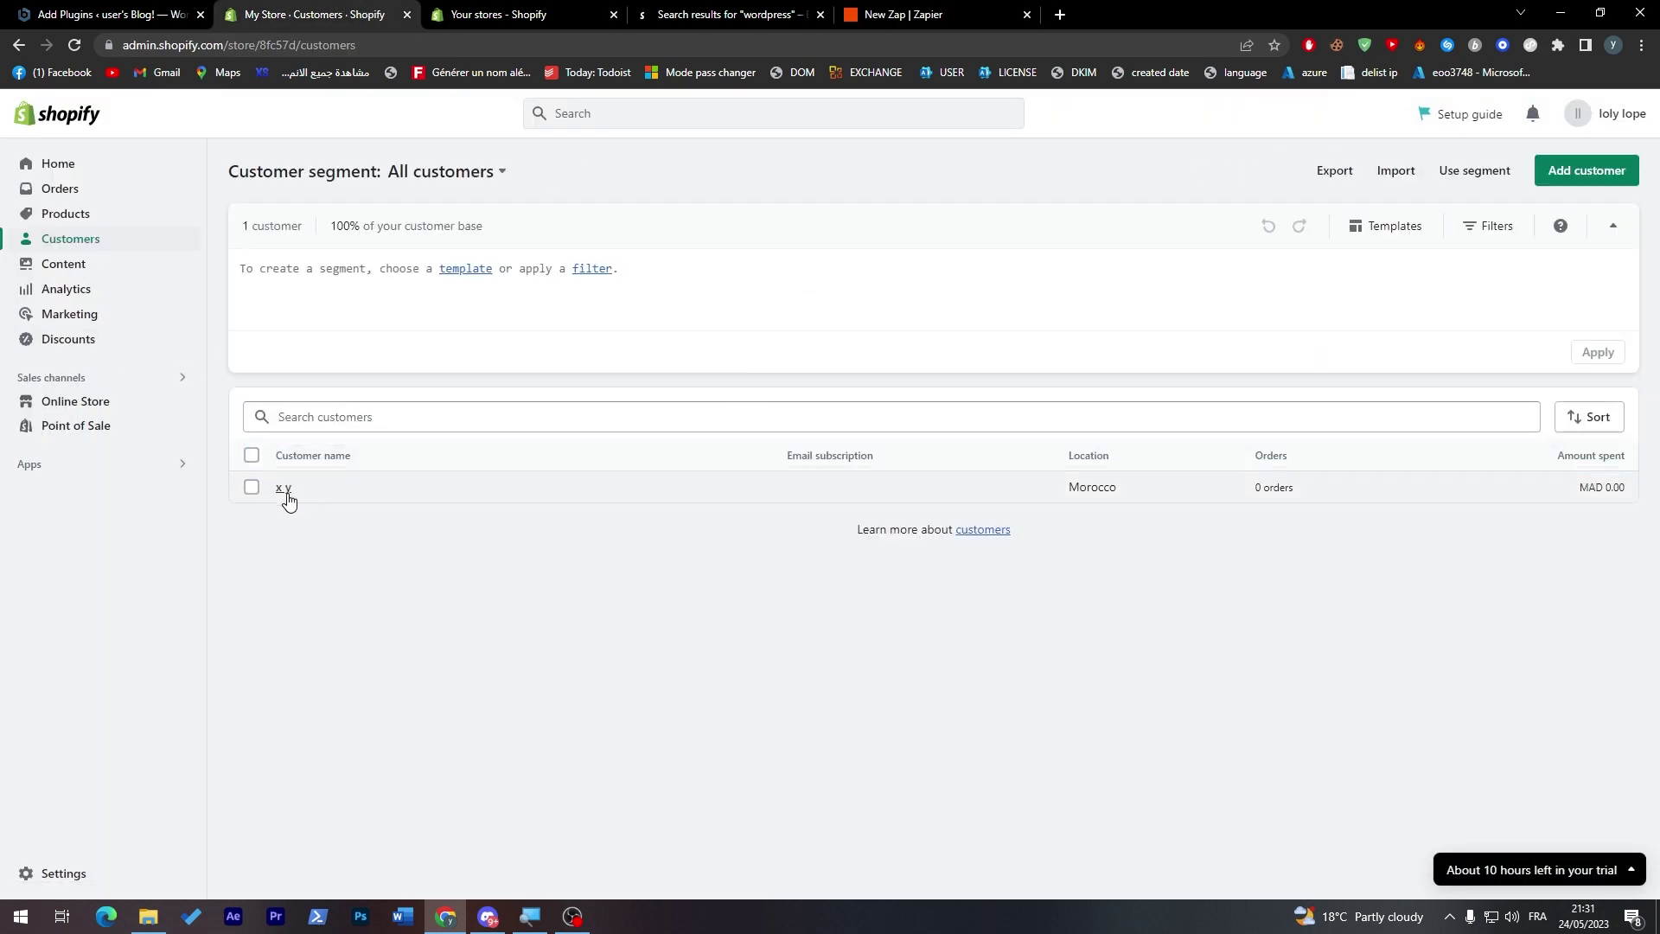
pyautogui.rightClick(288, 500)
pyautogui.click(282, 489)
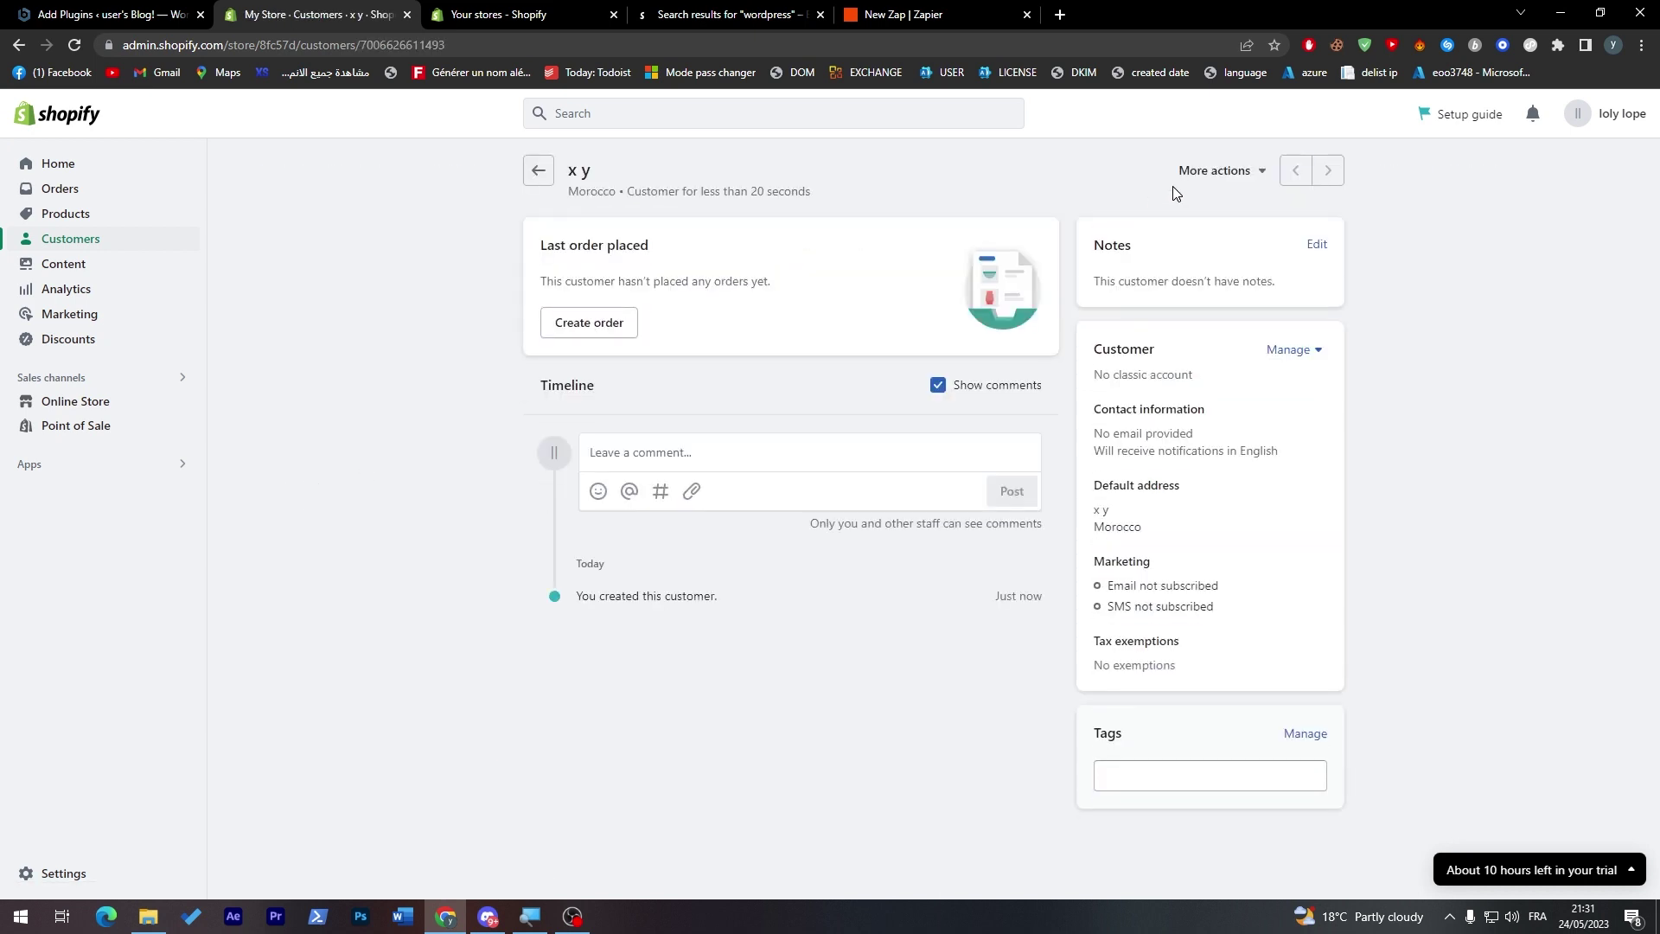
pyautogui.click(543, 172)
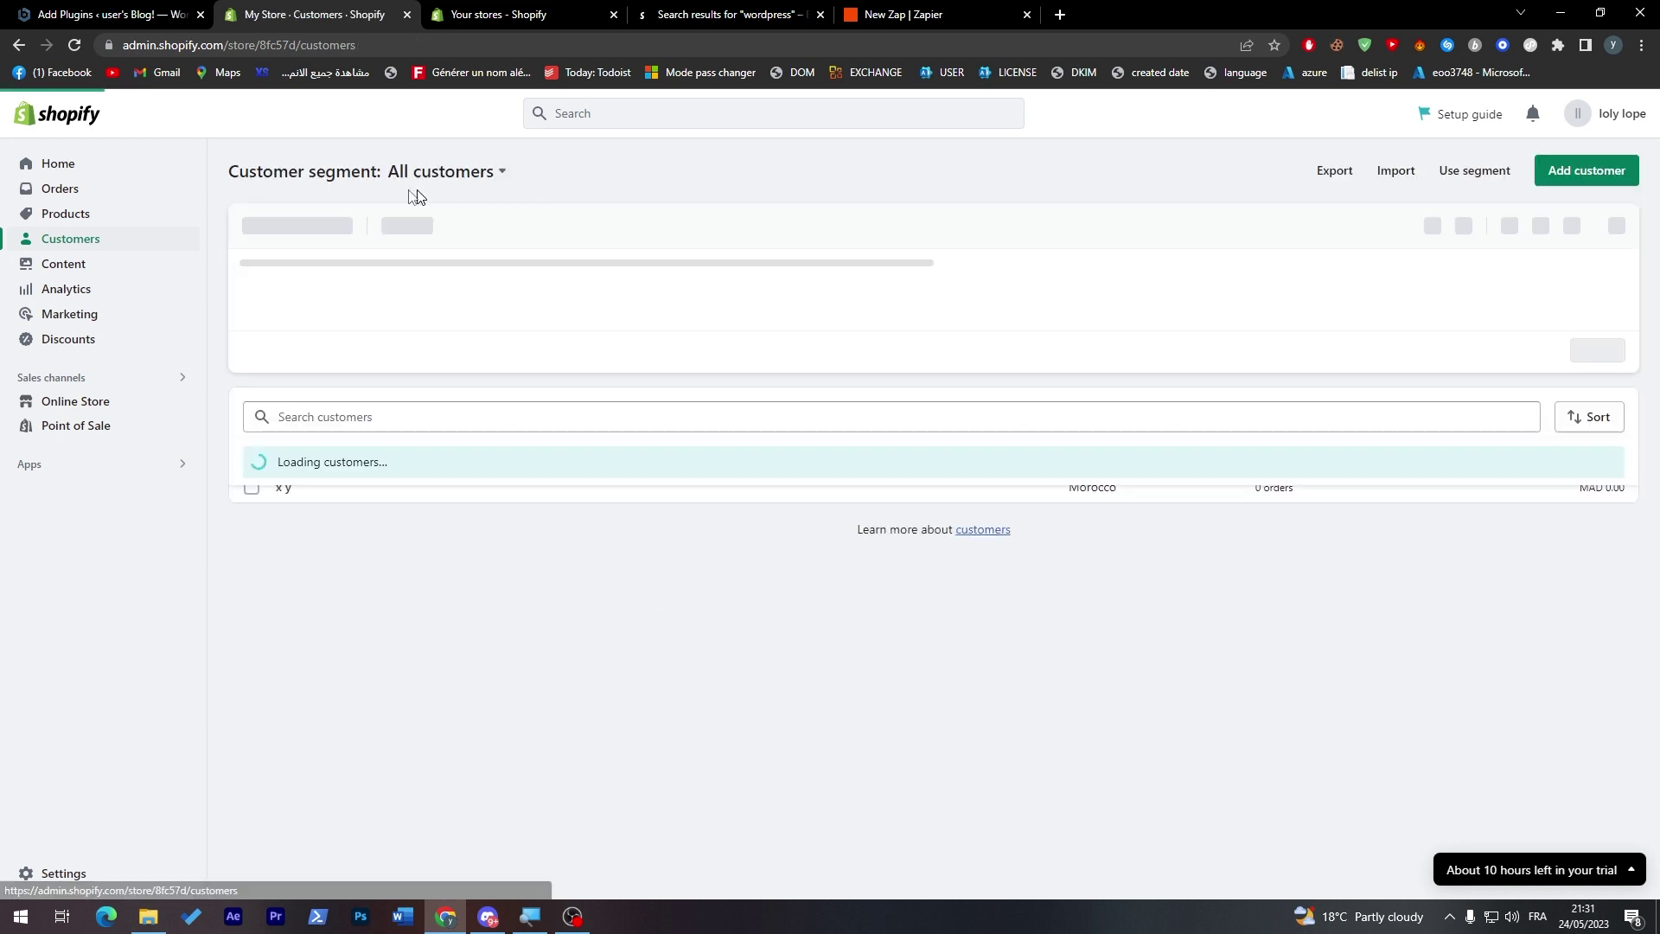
pyautogui.click(1583, 173)
pyautogui.click(939, 299)
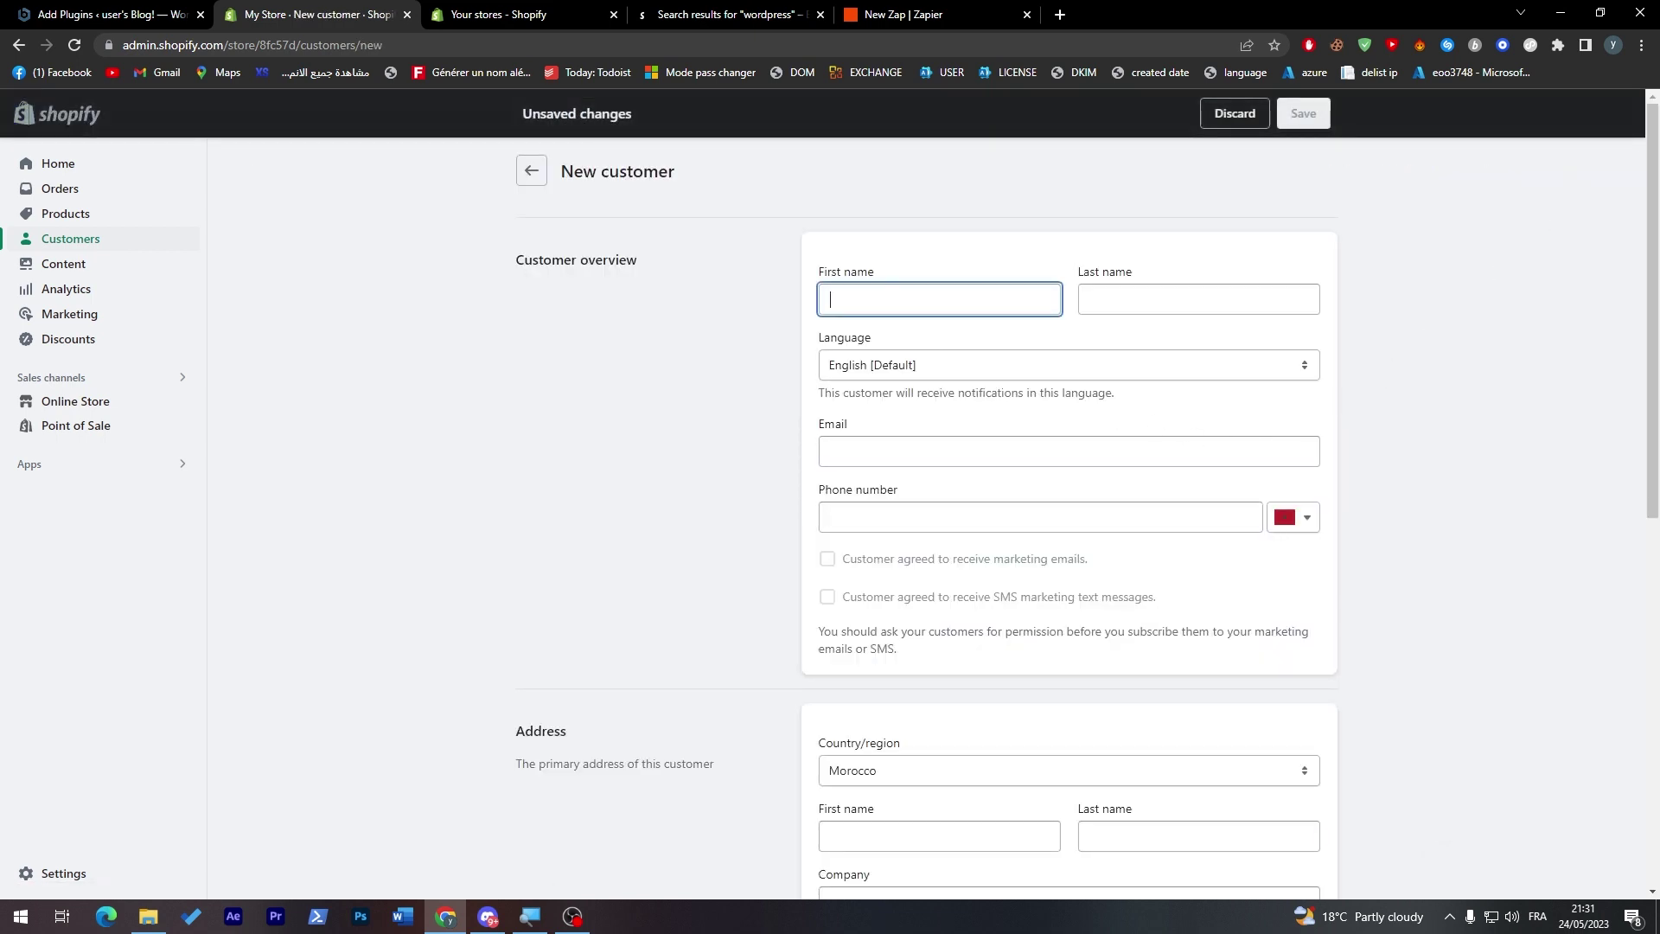
pyautogui.write('x')
pyautogui.click(1120, 313)
pyautogui.write('y')
pyautogui.click(945, 436)
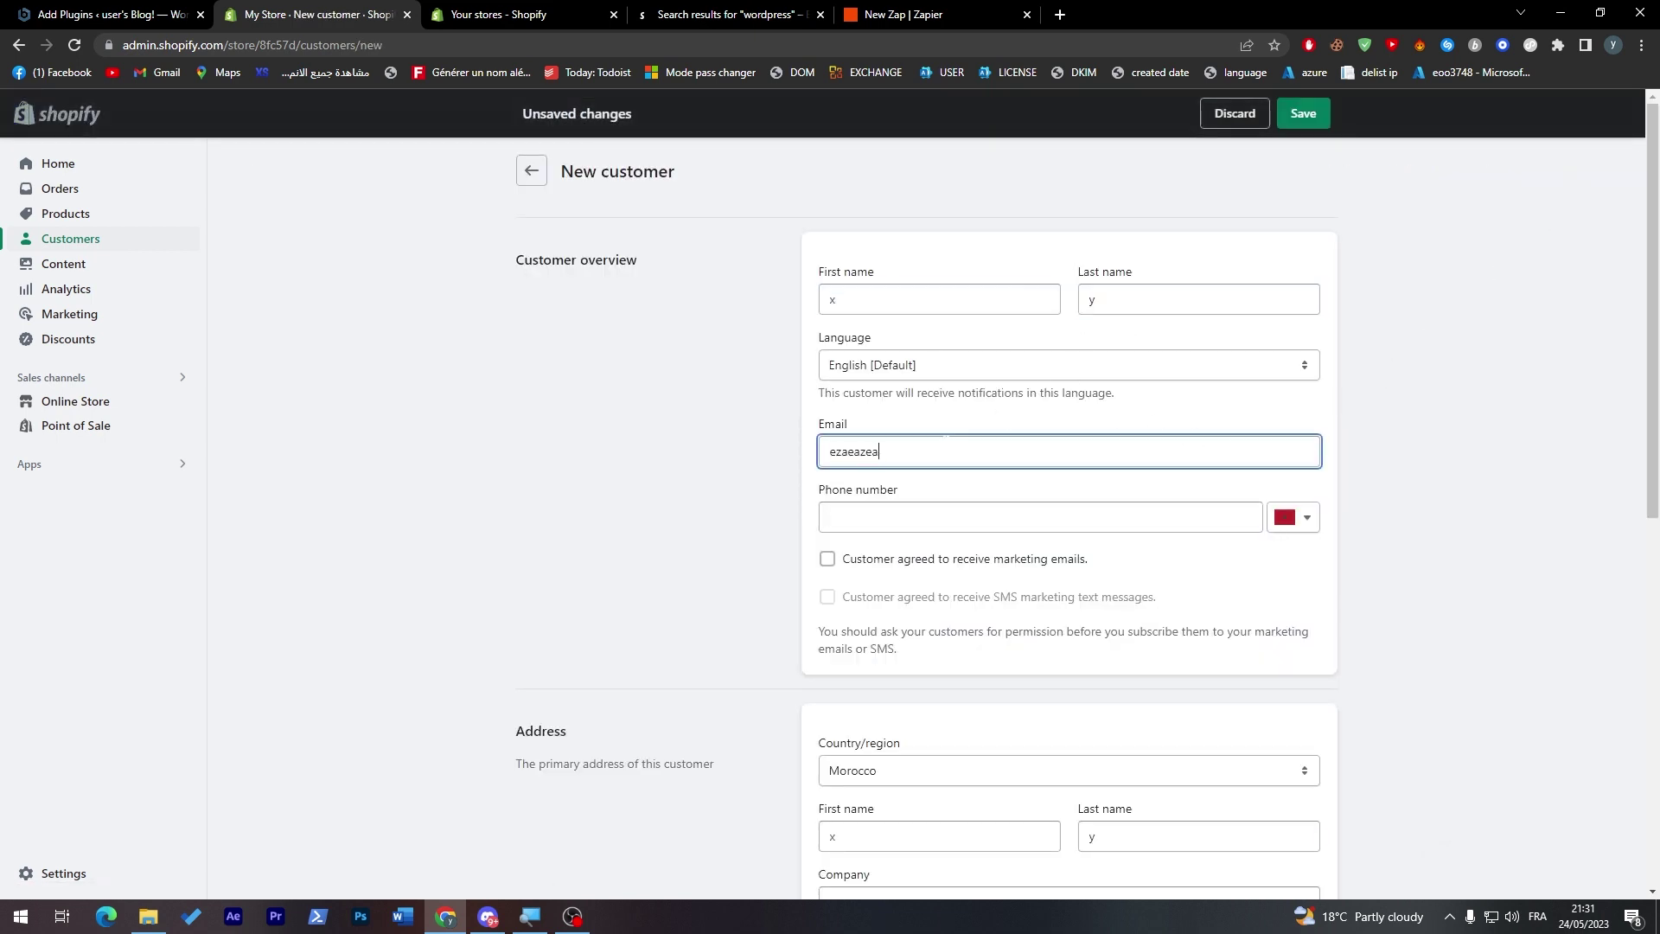
pyautogui.click(1303, 113)
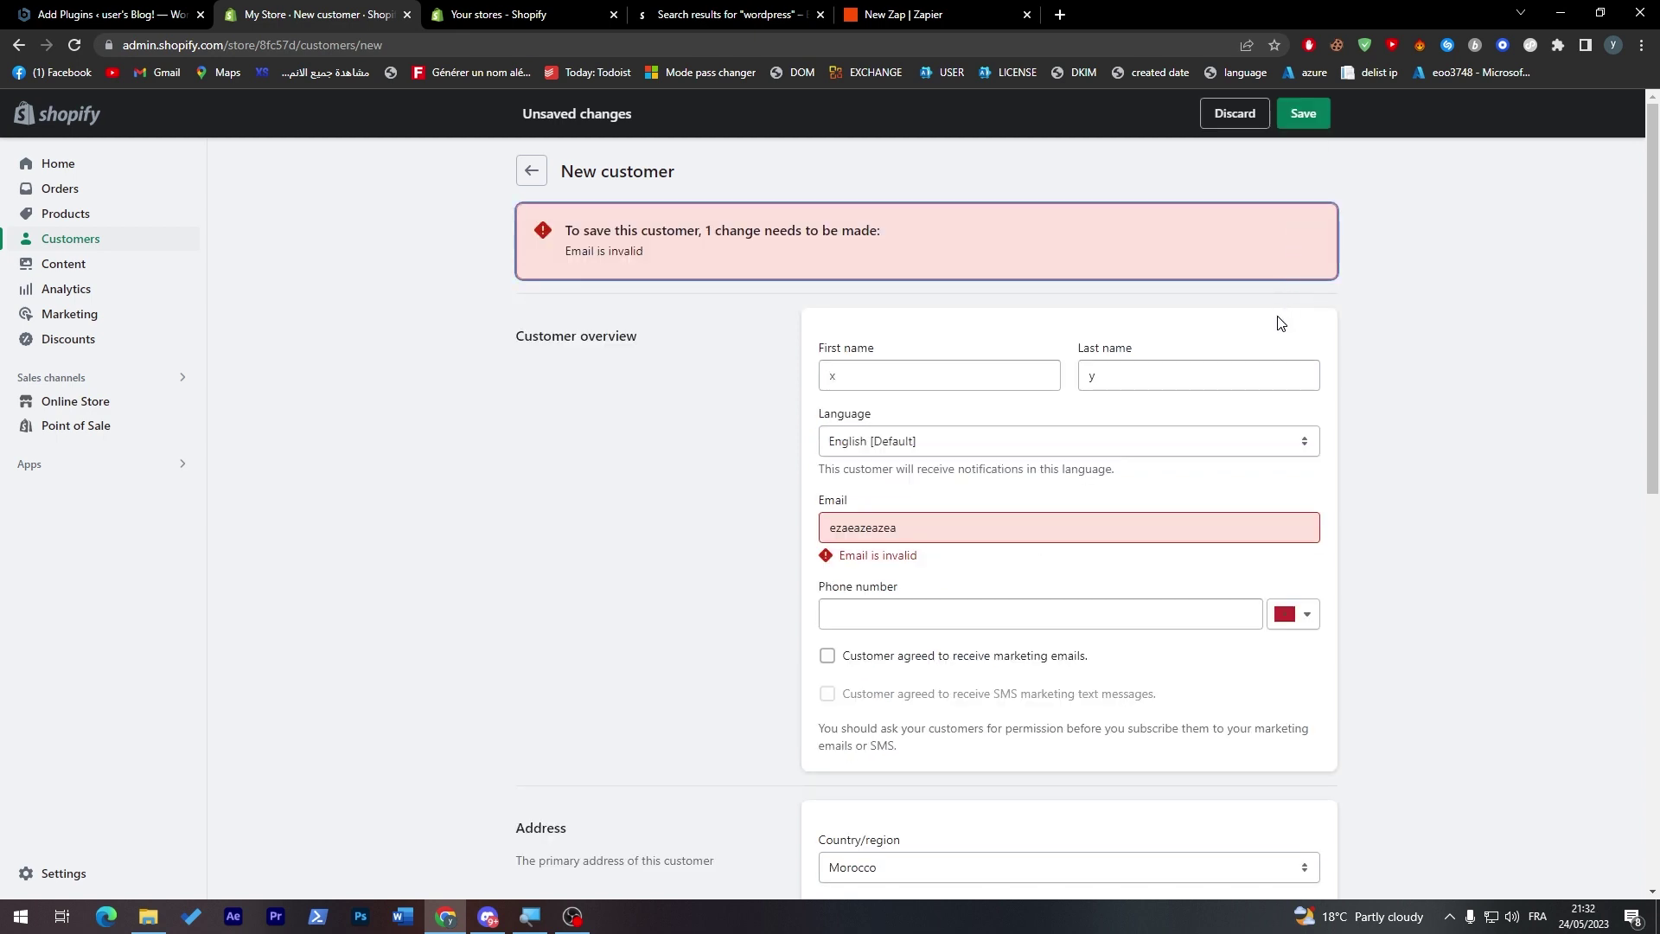
pyautogui.click(995, 527)
pyautogui.write('@gma')
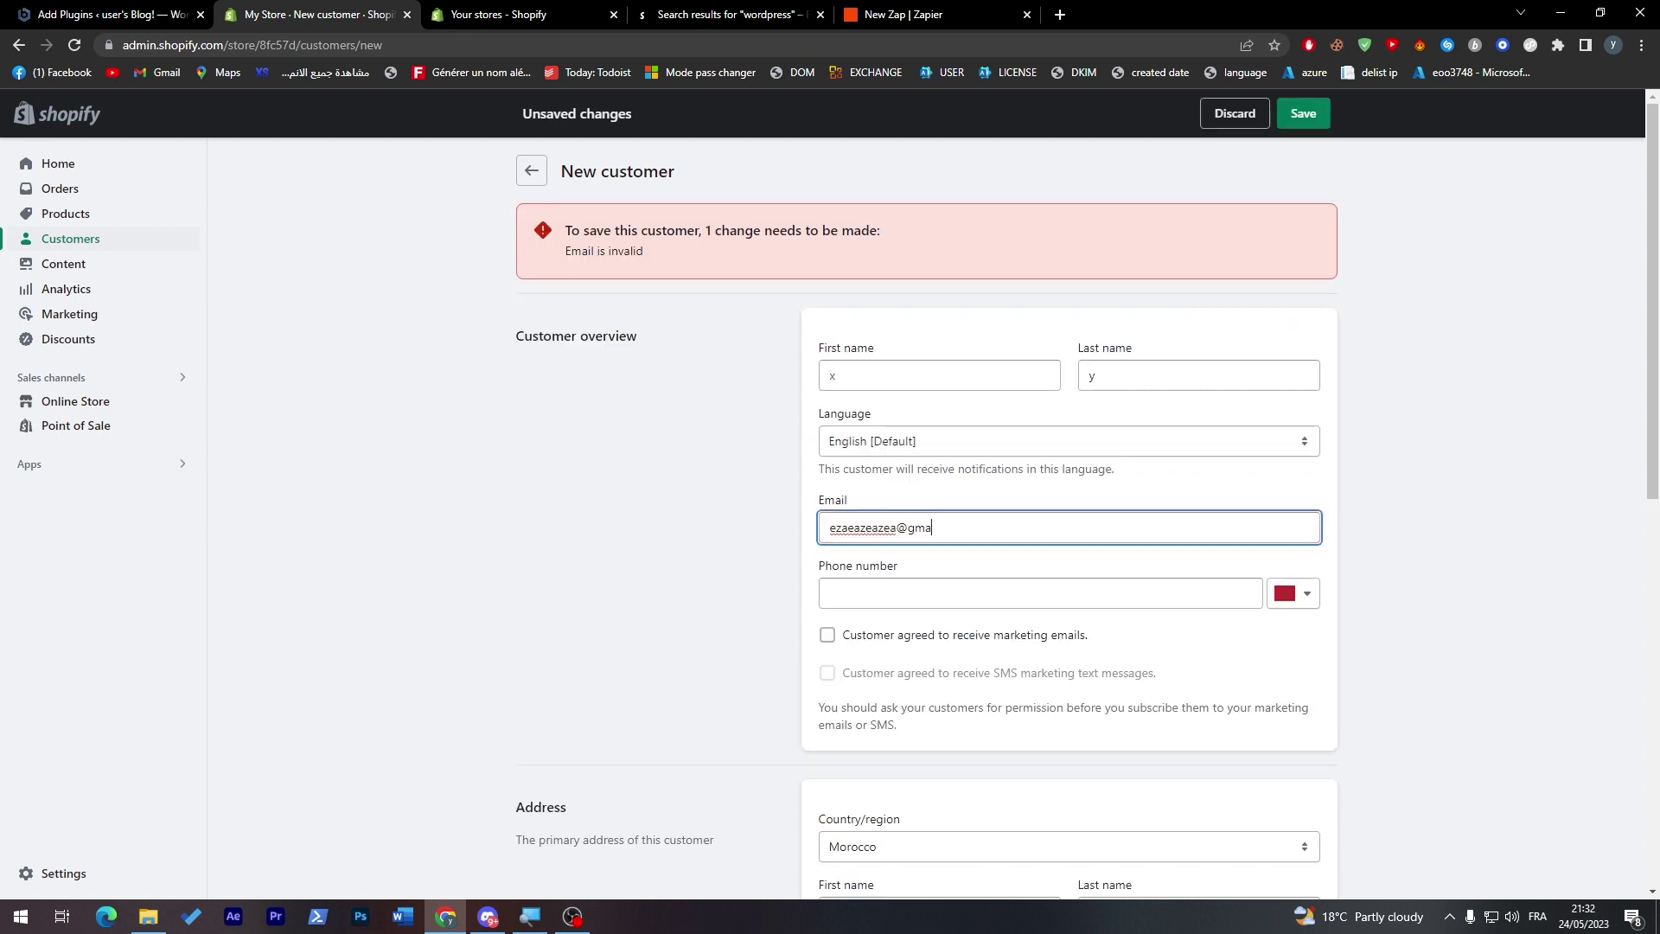
pyautogui.write('il.com')
pyautogui.scroll(-8, 1651, 523)
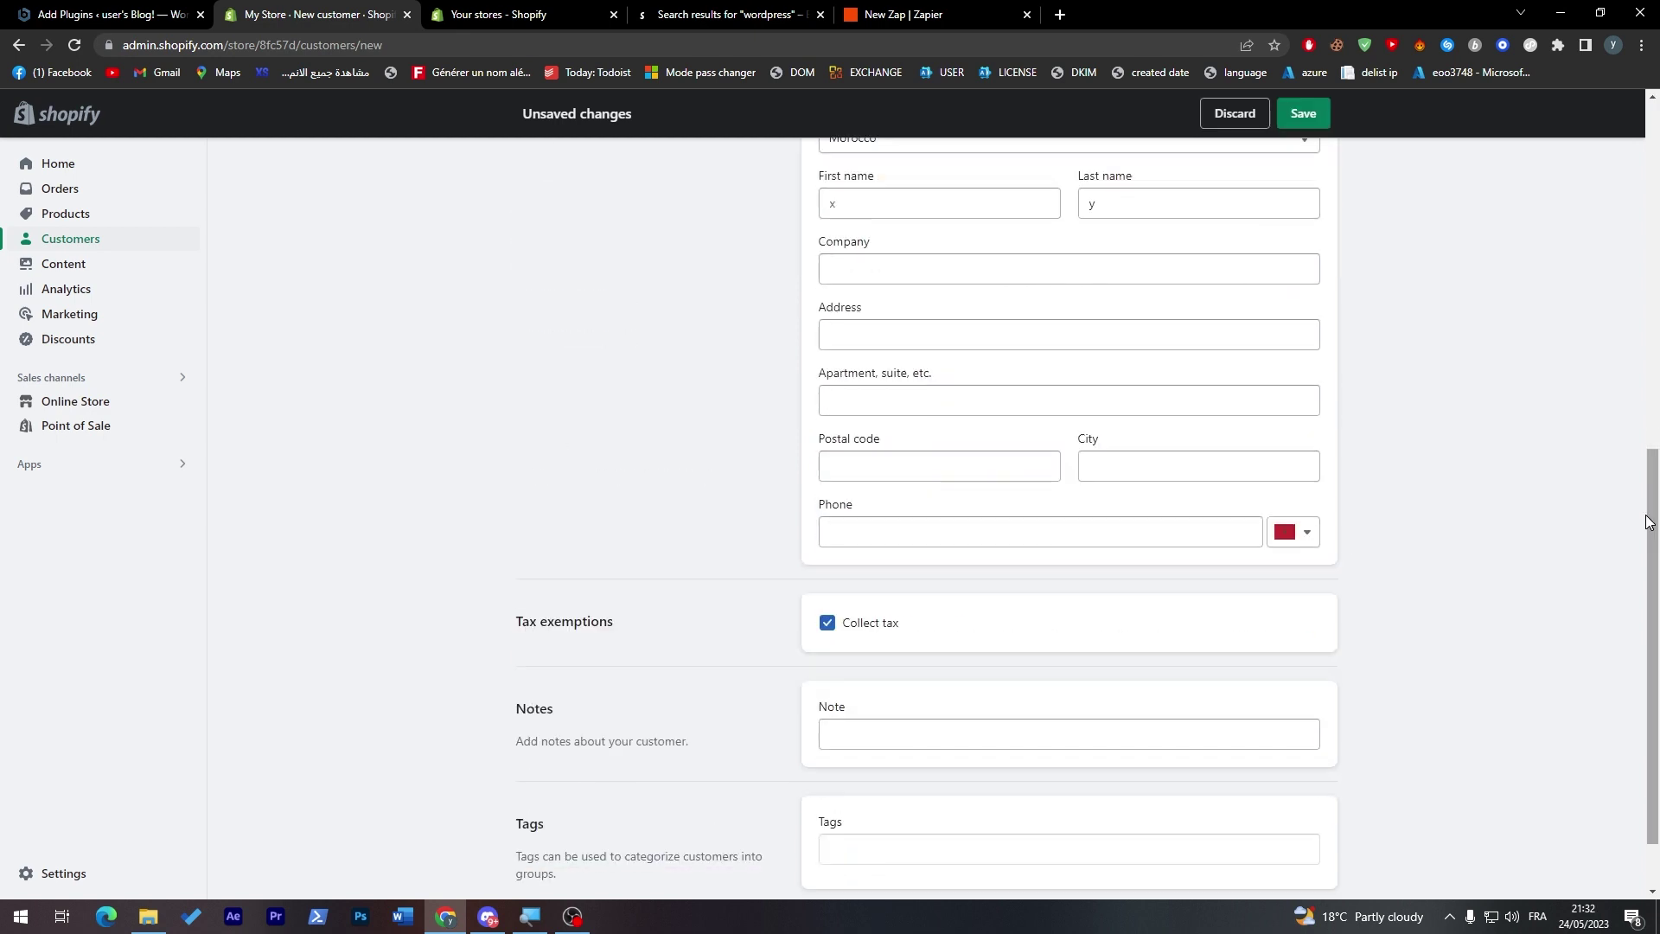
pyautogui.scroll(8, 1652, 523)
pyautogui.moveTo(1652, 416); pyautogui.dragTo(1613, 657)
pyautogui.hotkey('ctrl', 'a')
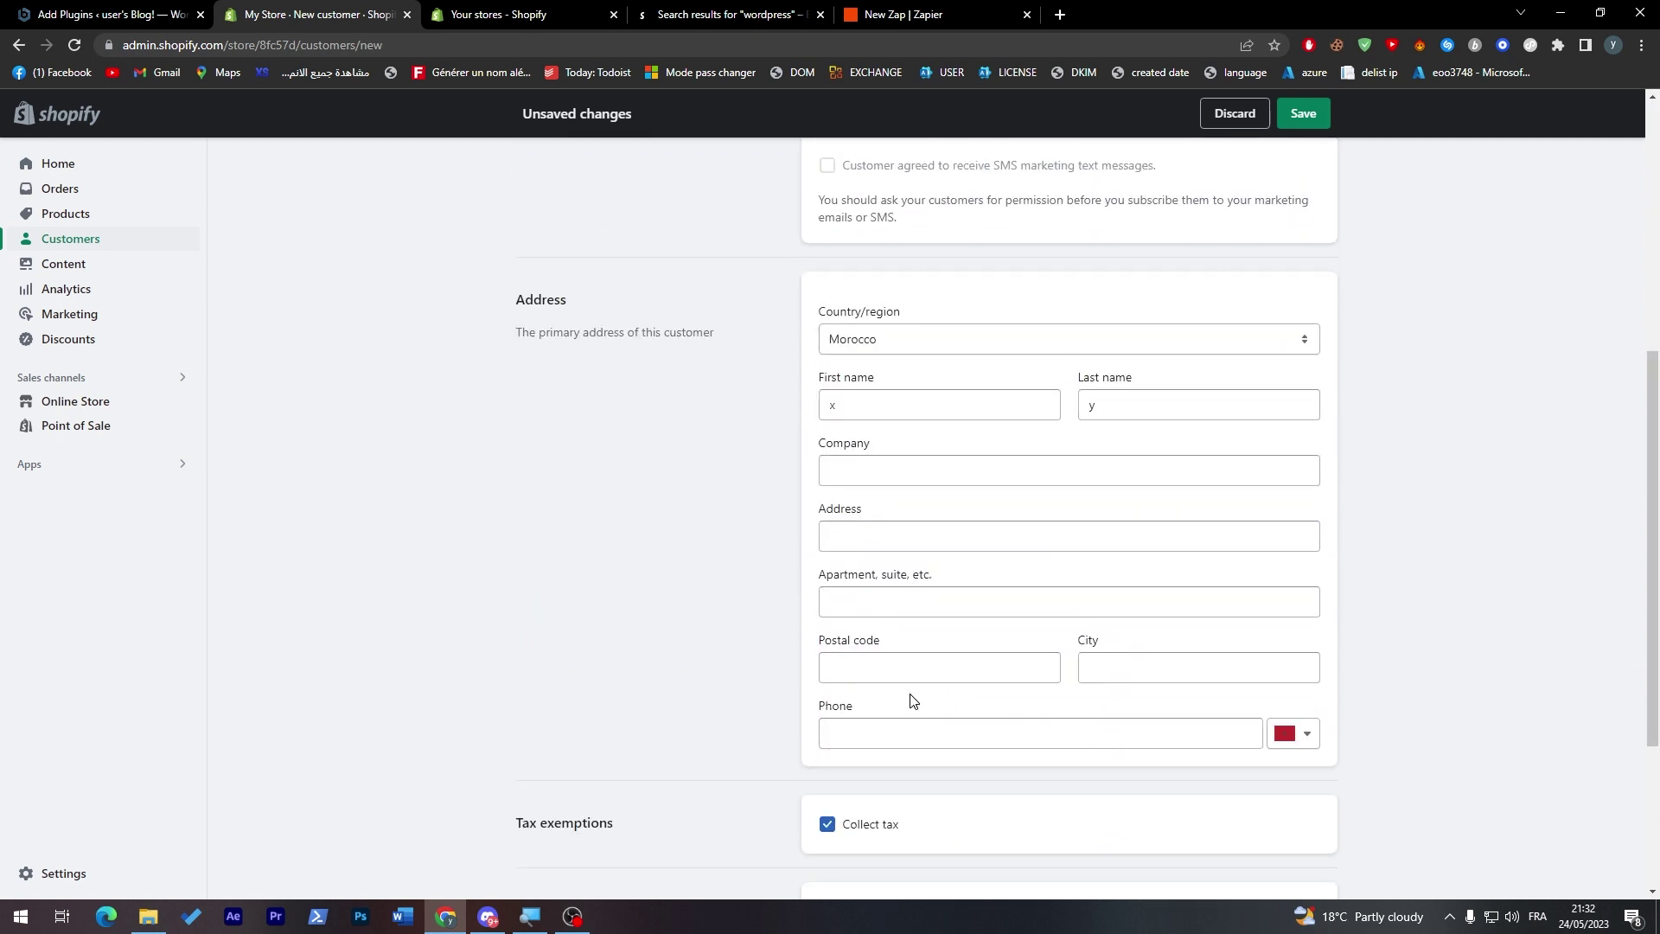
pyautogui.scroll(-3, 919, 631)
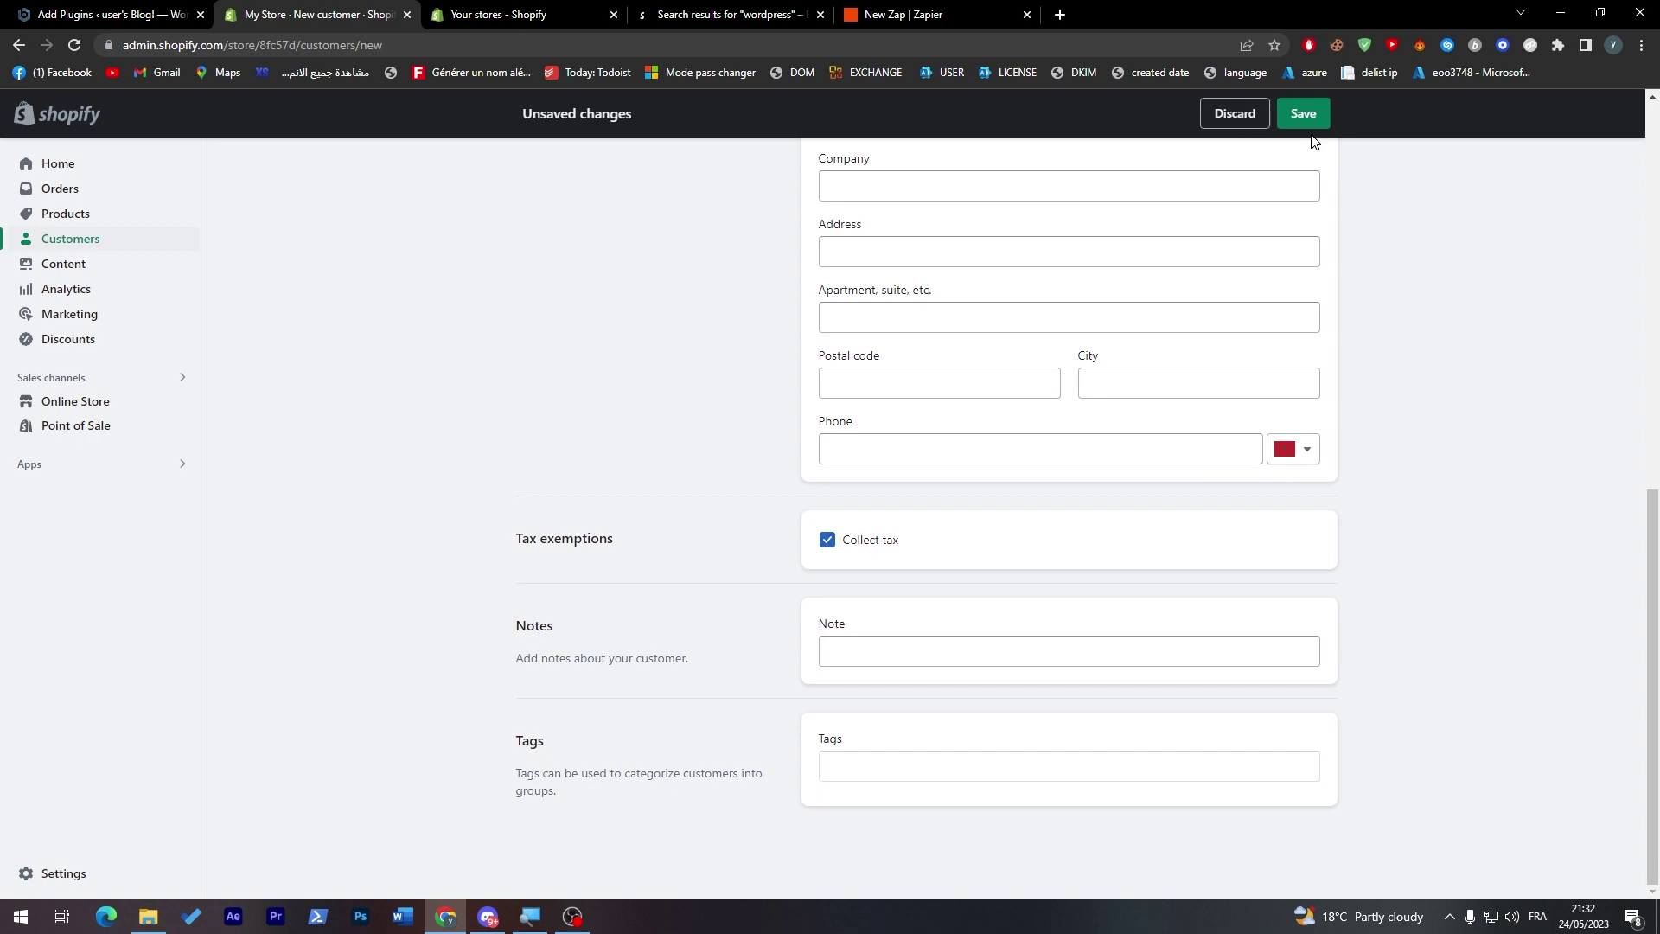
pyautogui.click(1306, 122)
pyautogui.hotkey('ctrl', 'Tab')
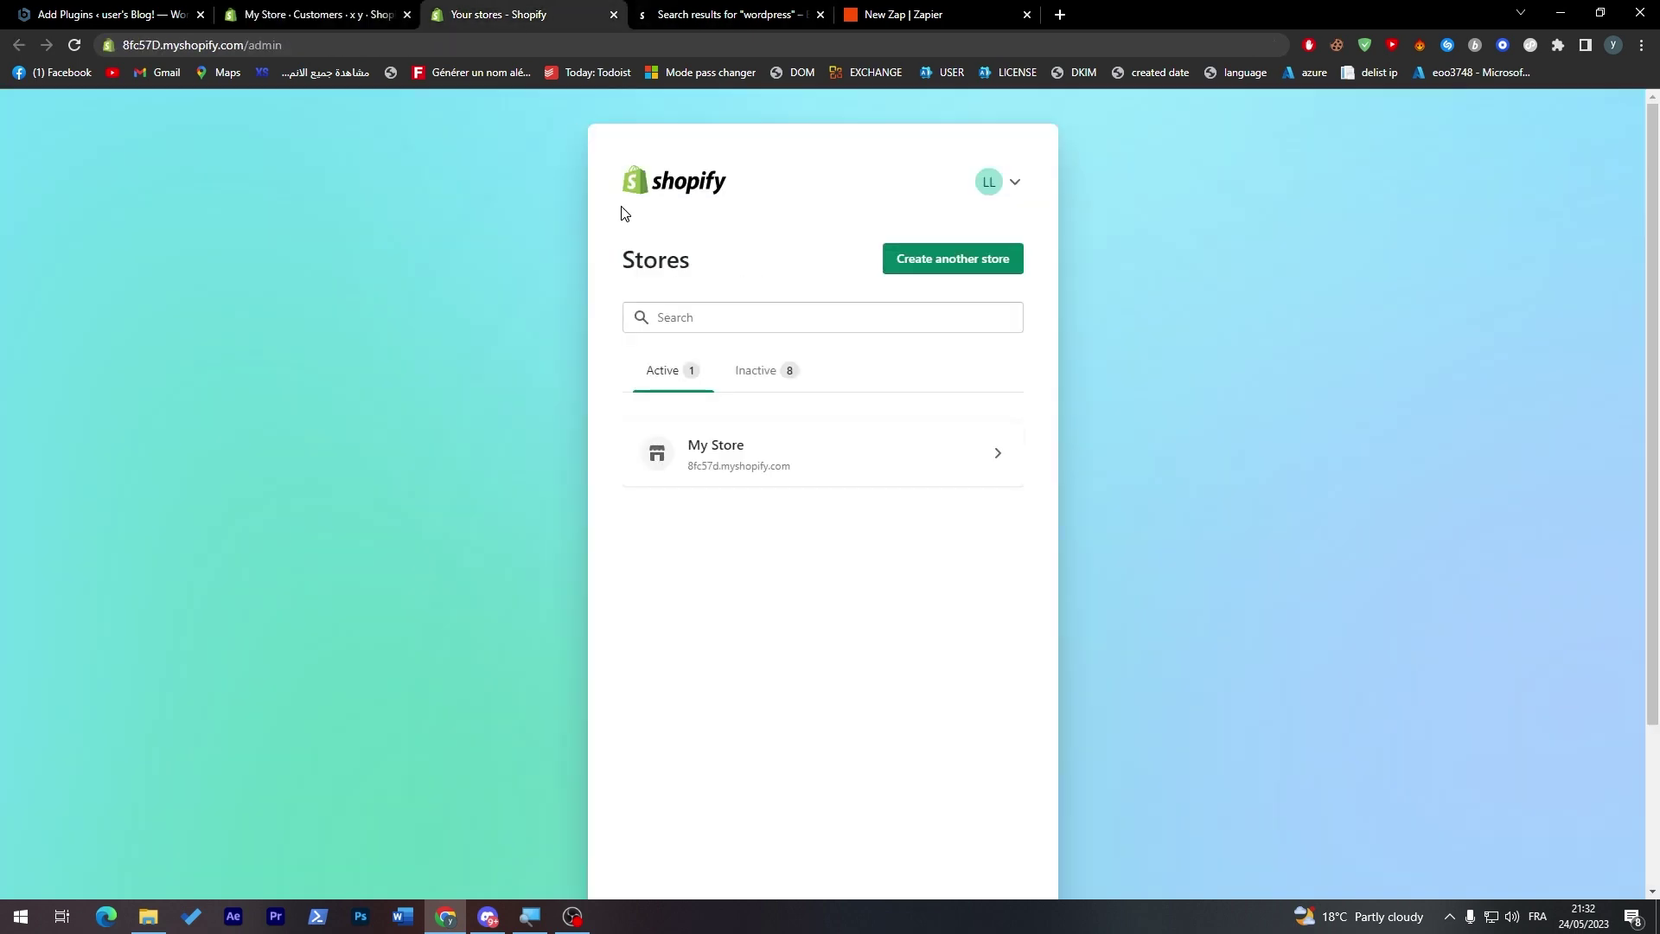
pyautogui.hotkey('ctrl', 'Tab')
pyautogui.hotkey('ctrl', 'Tab')
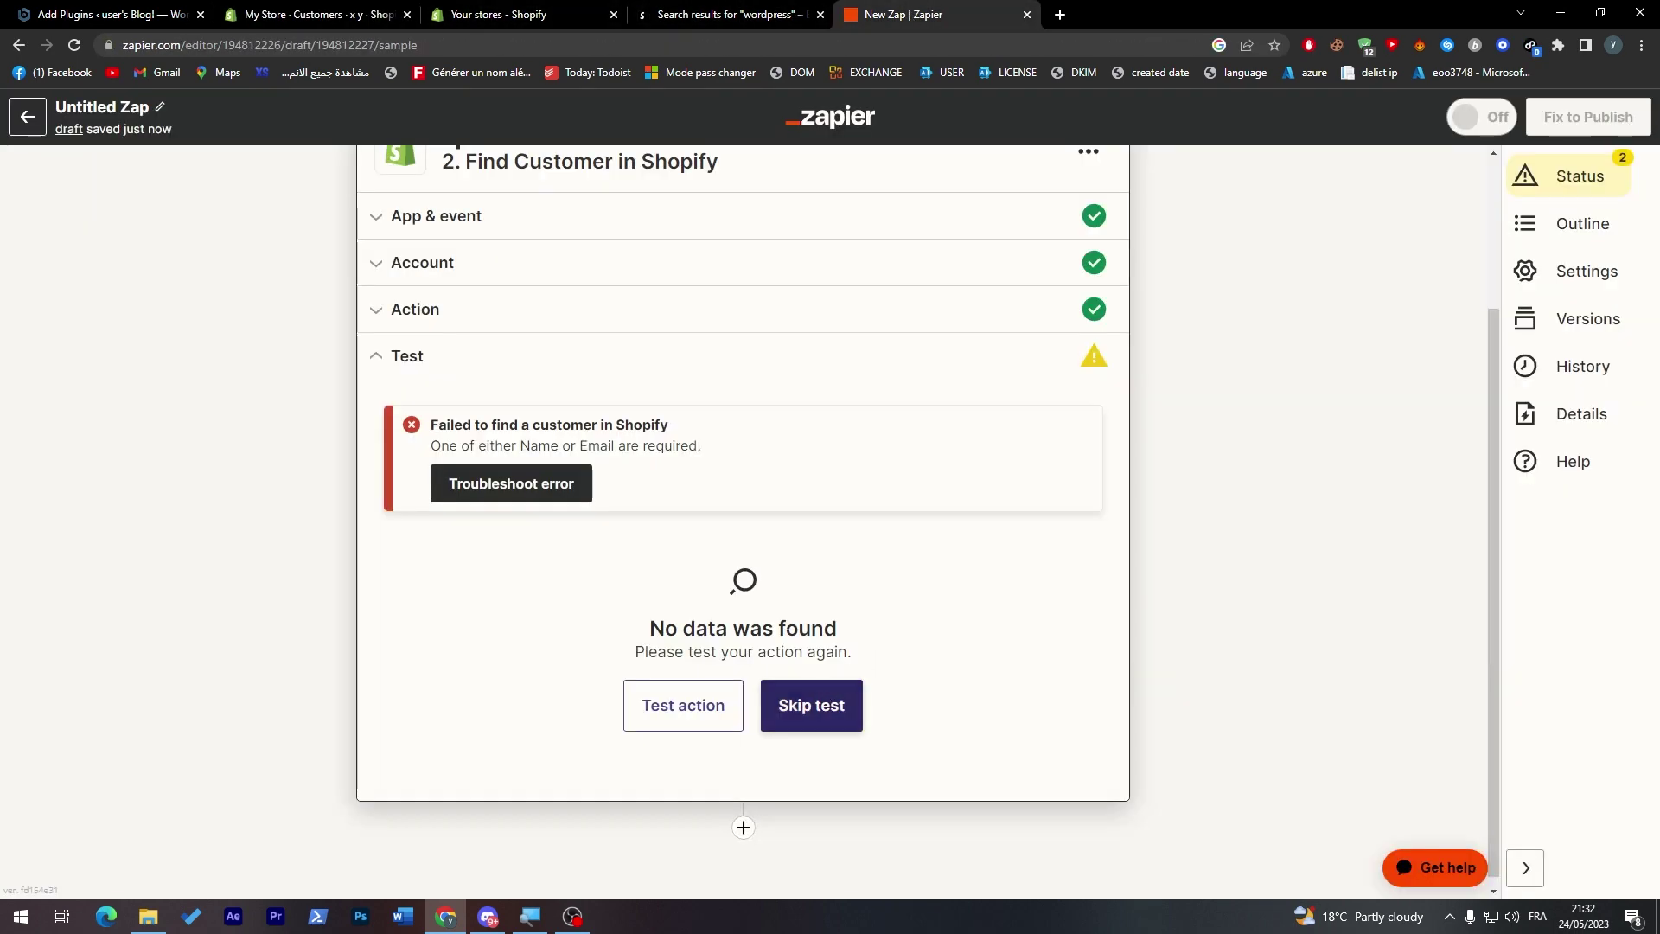
# - Retry the Find Customer test, which still finds no data
pyautogui.click(661, 717)
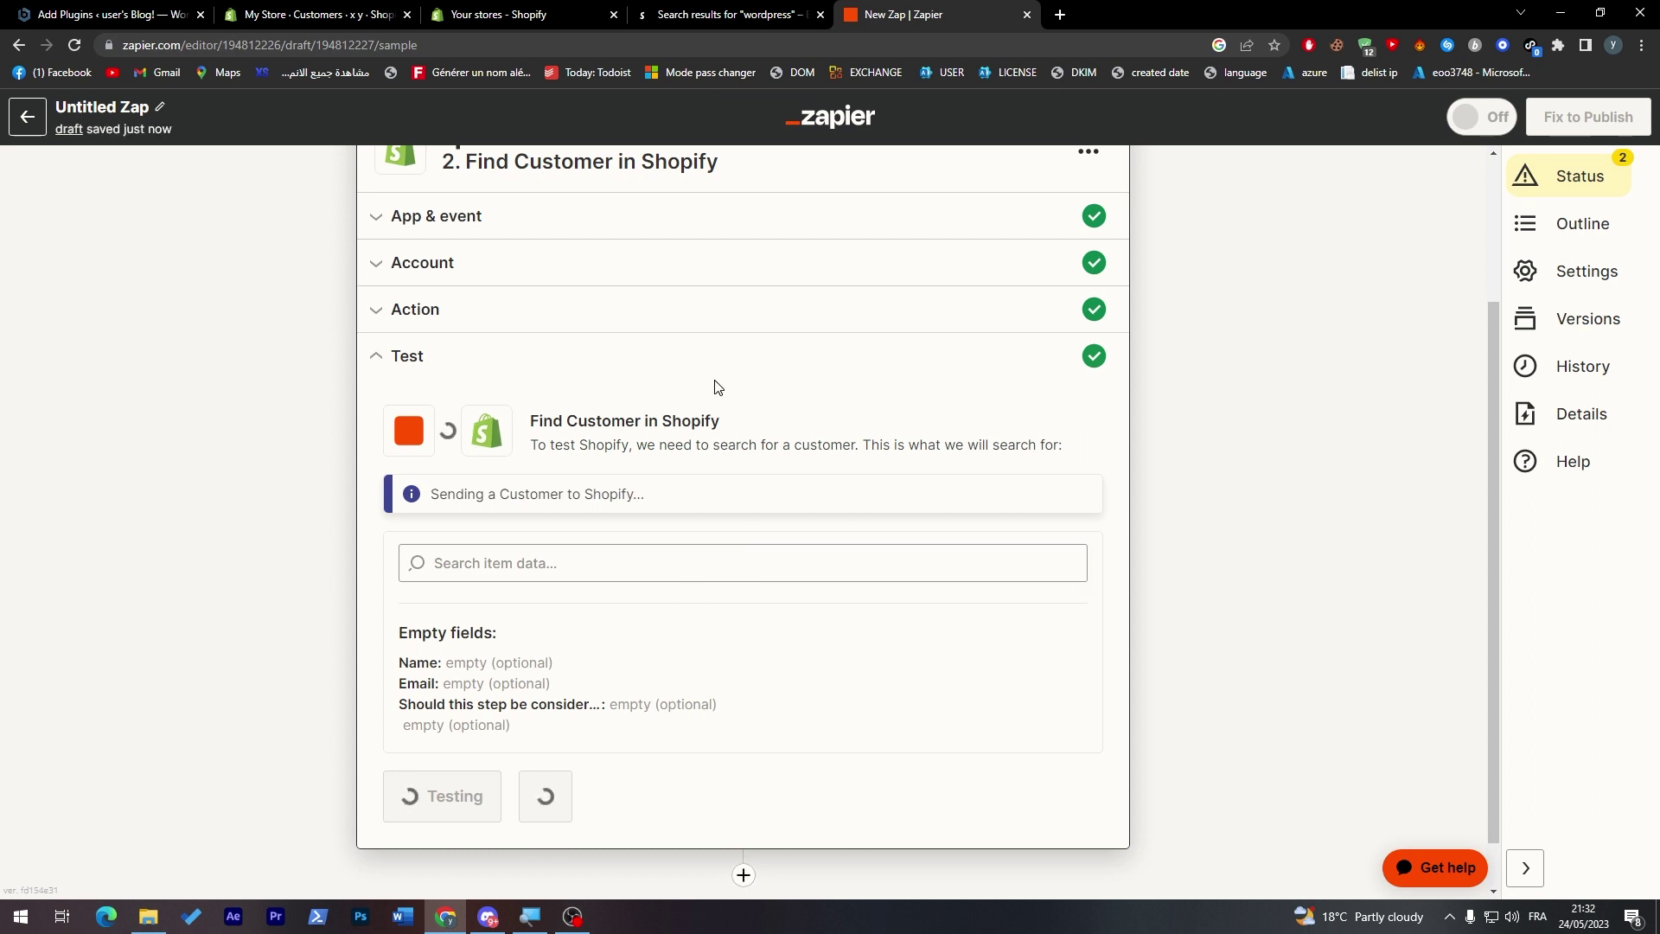
pyautogui.click(677, 705)
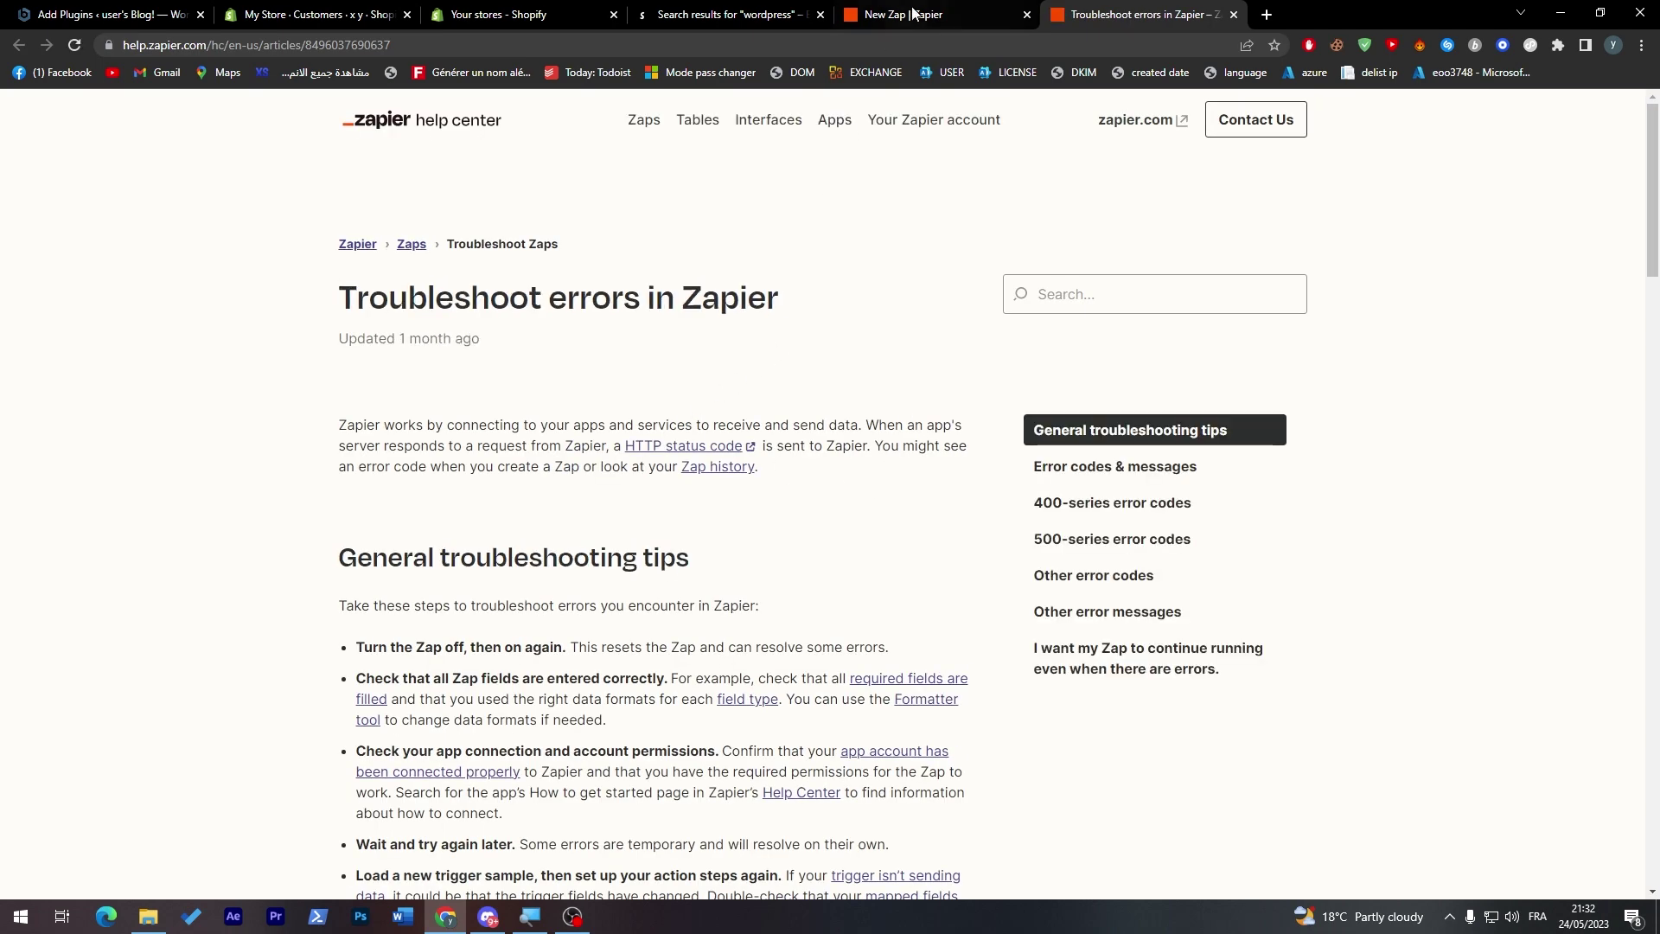
pyautogui.click(914, 12)
pyautogui.click(419, 9)
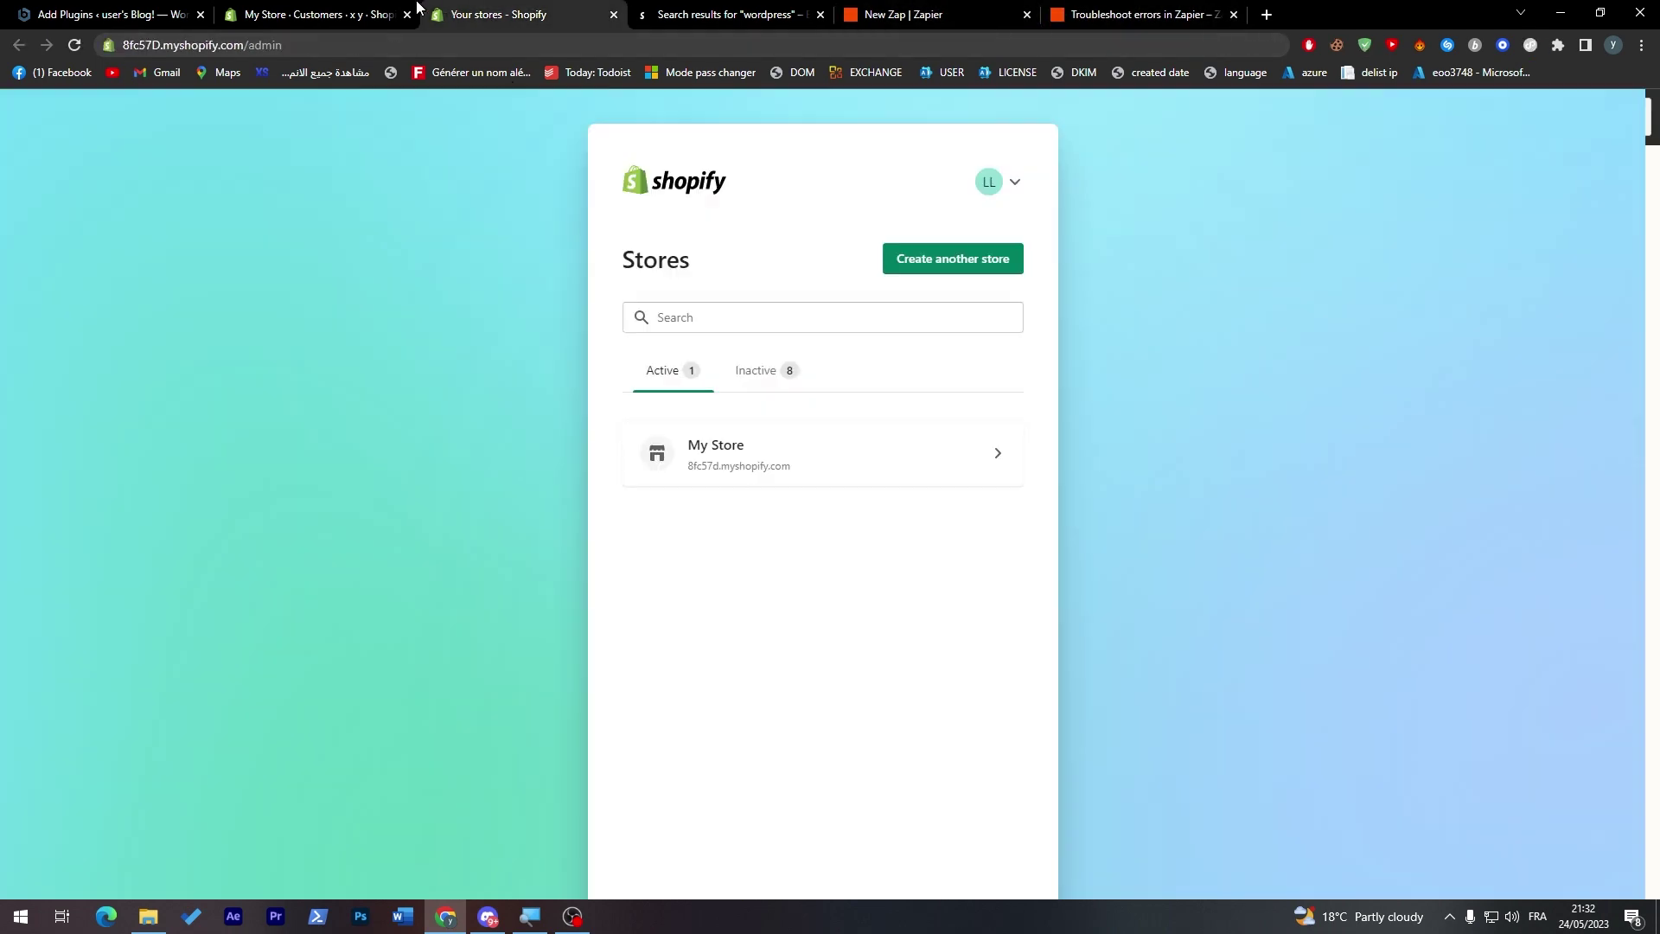
pyautogui.click(374, 11)
pyautogui.click(917, 14)
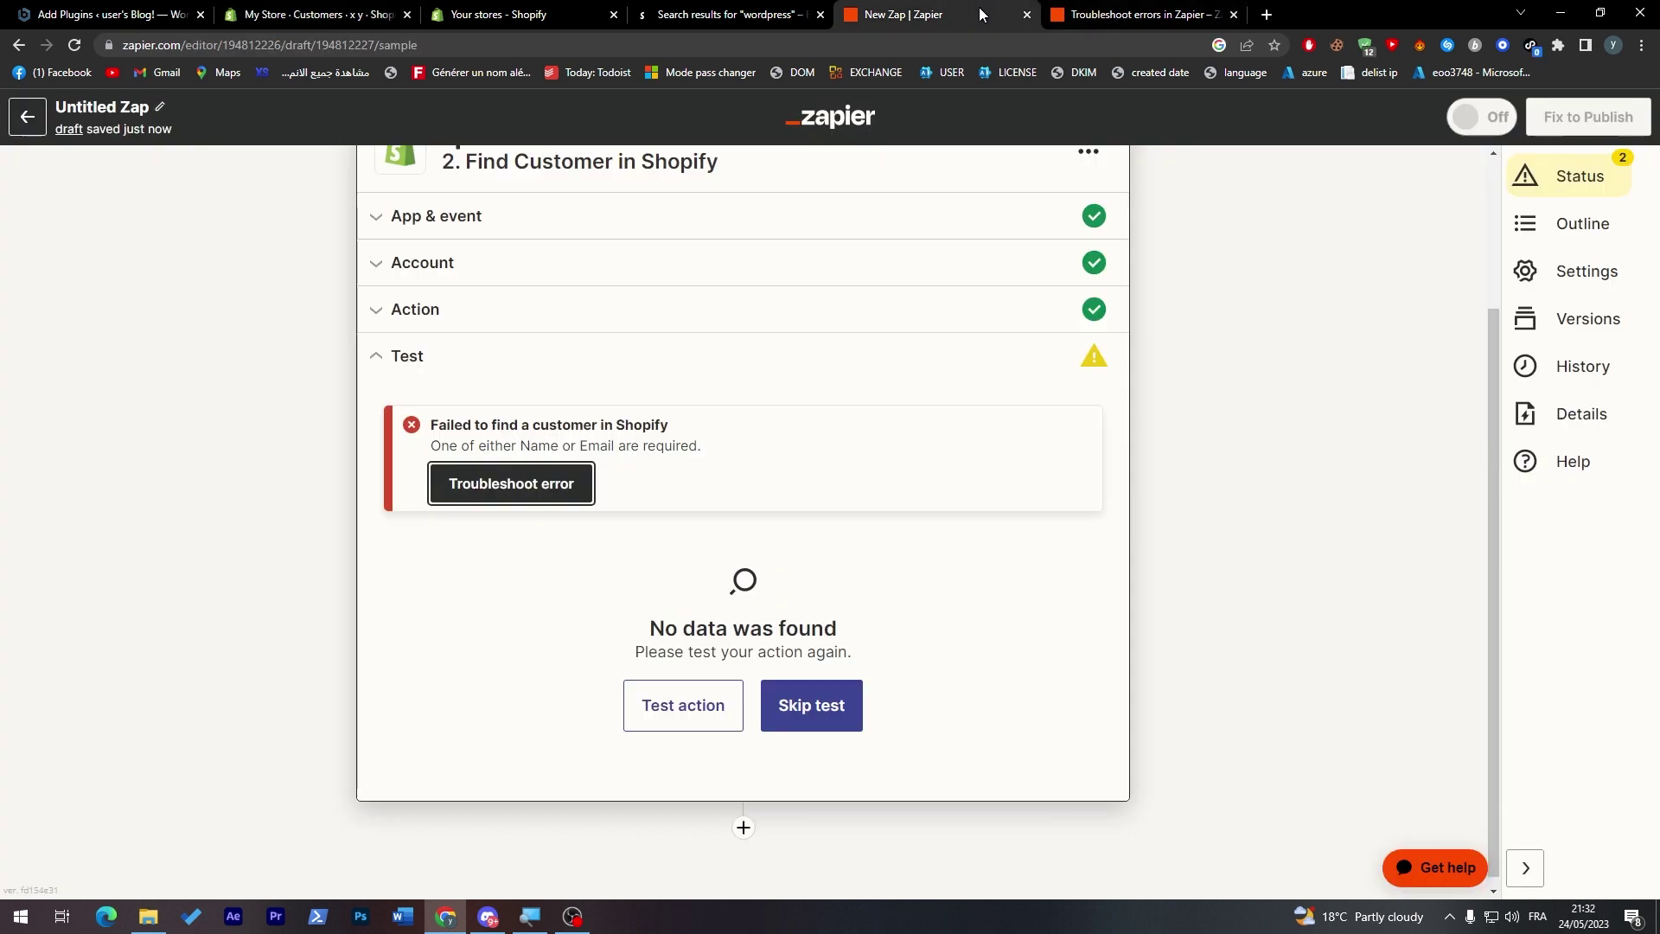
# - Skip the Find Customer action test and confirm the skip
pyautogui.click(963, 586)
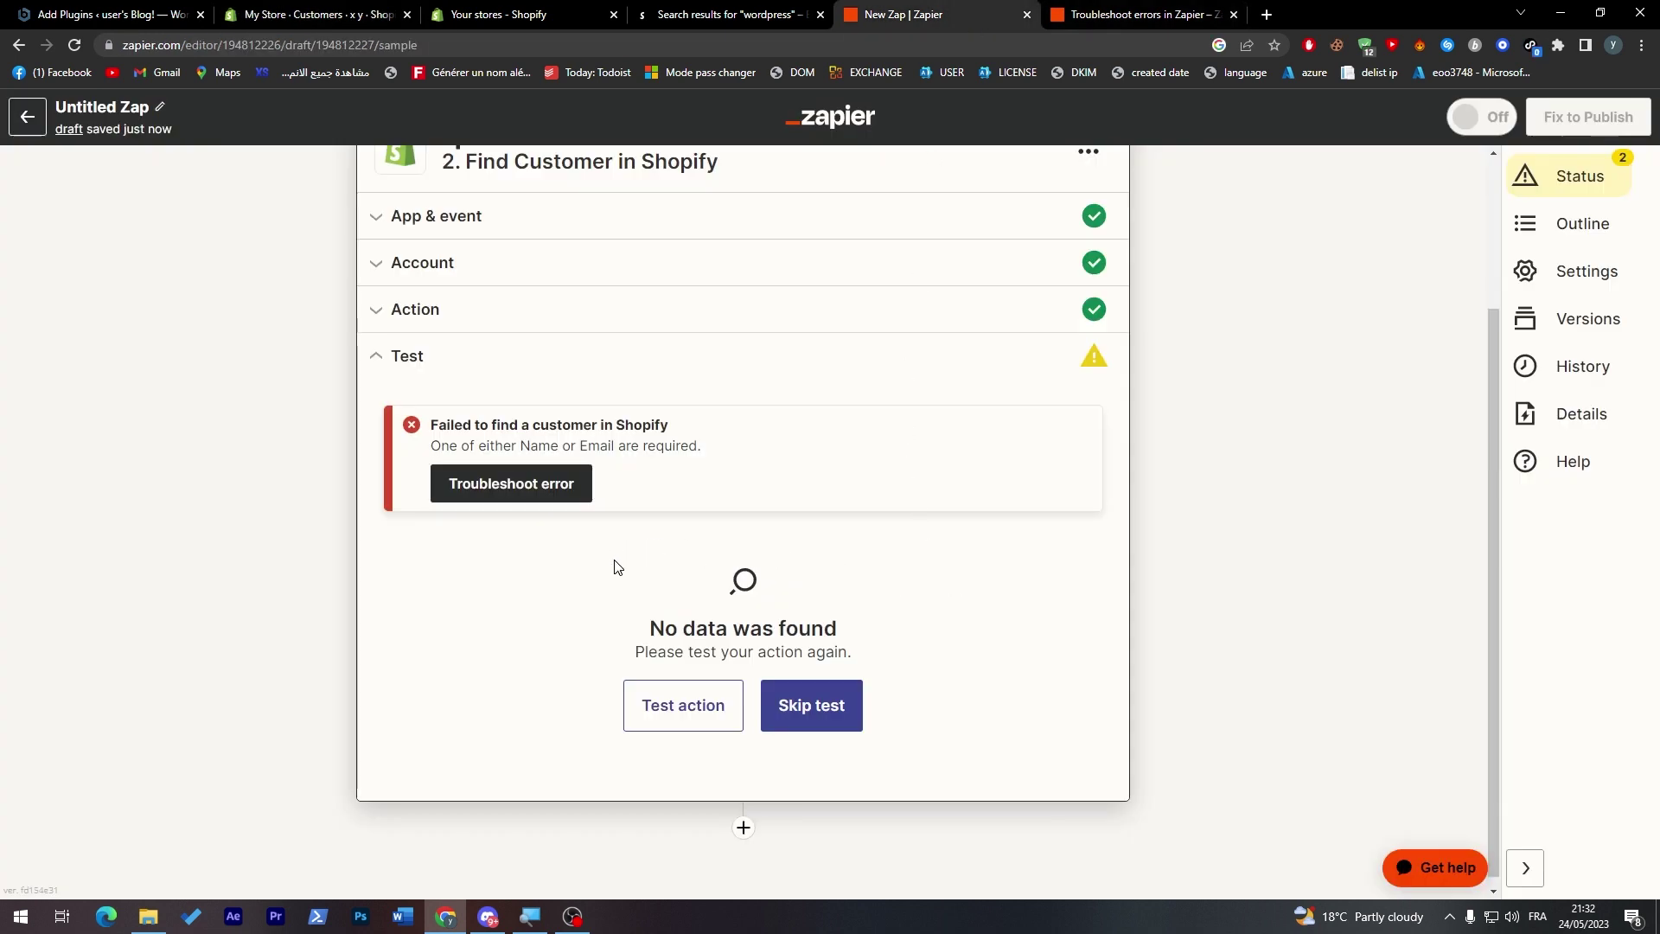
pyautogui.click(792, 705)
pyautogui.click(881, 533)
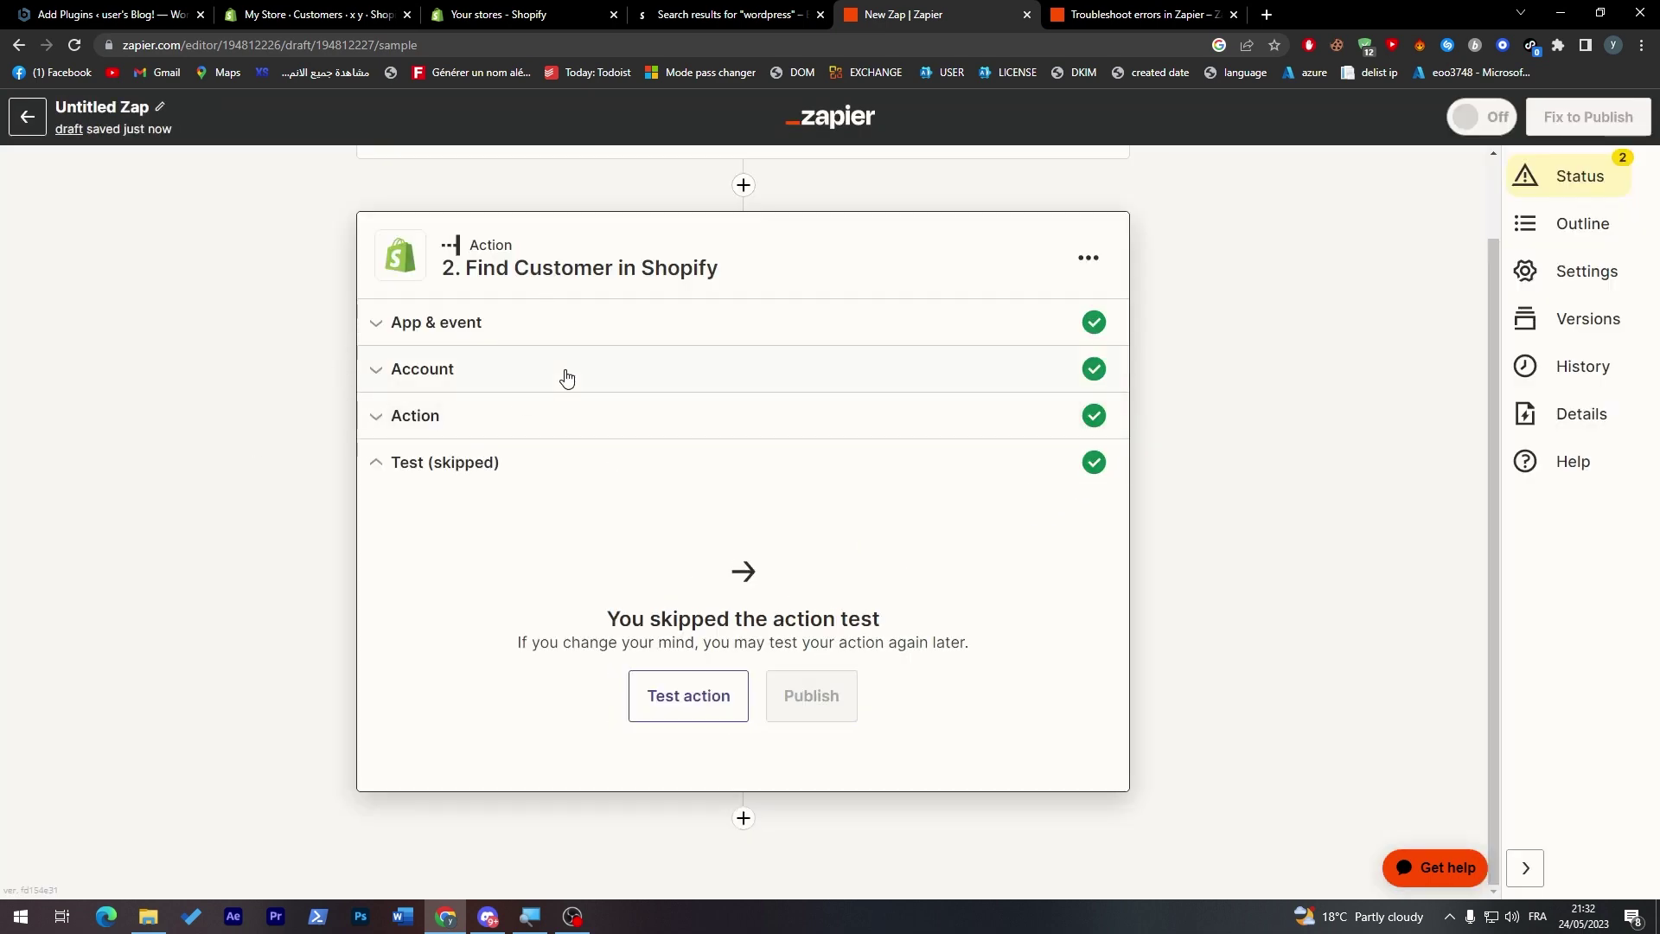
# - Expand the WordPress trigger, then reopen the Shopify Find Customer app and event settings
pyautogui.scroll(2, 1470, 357)
pyautogui.click(927, 220)
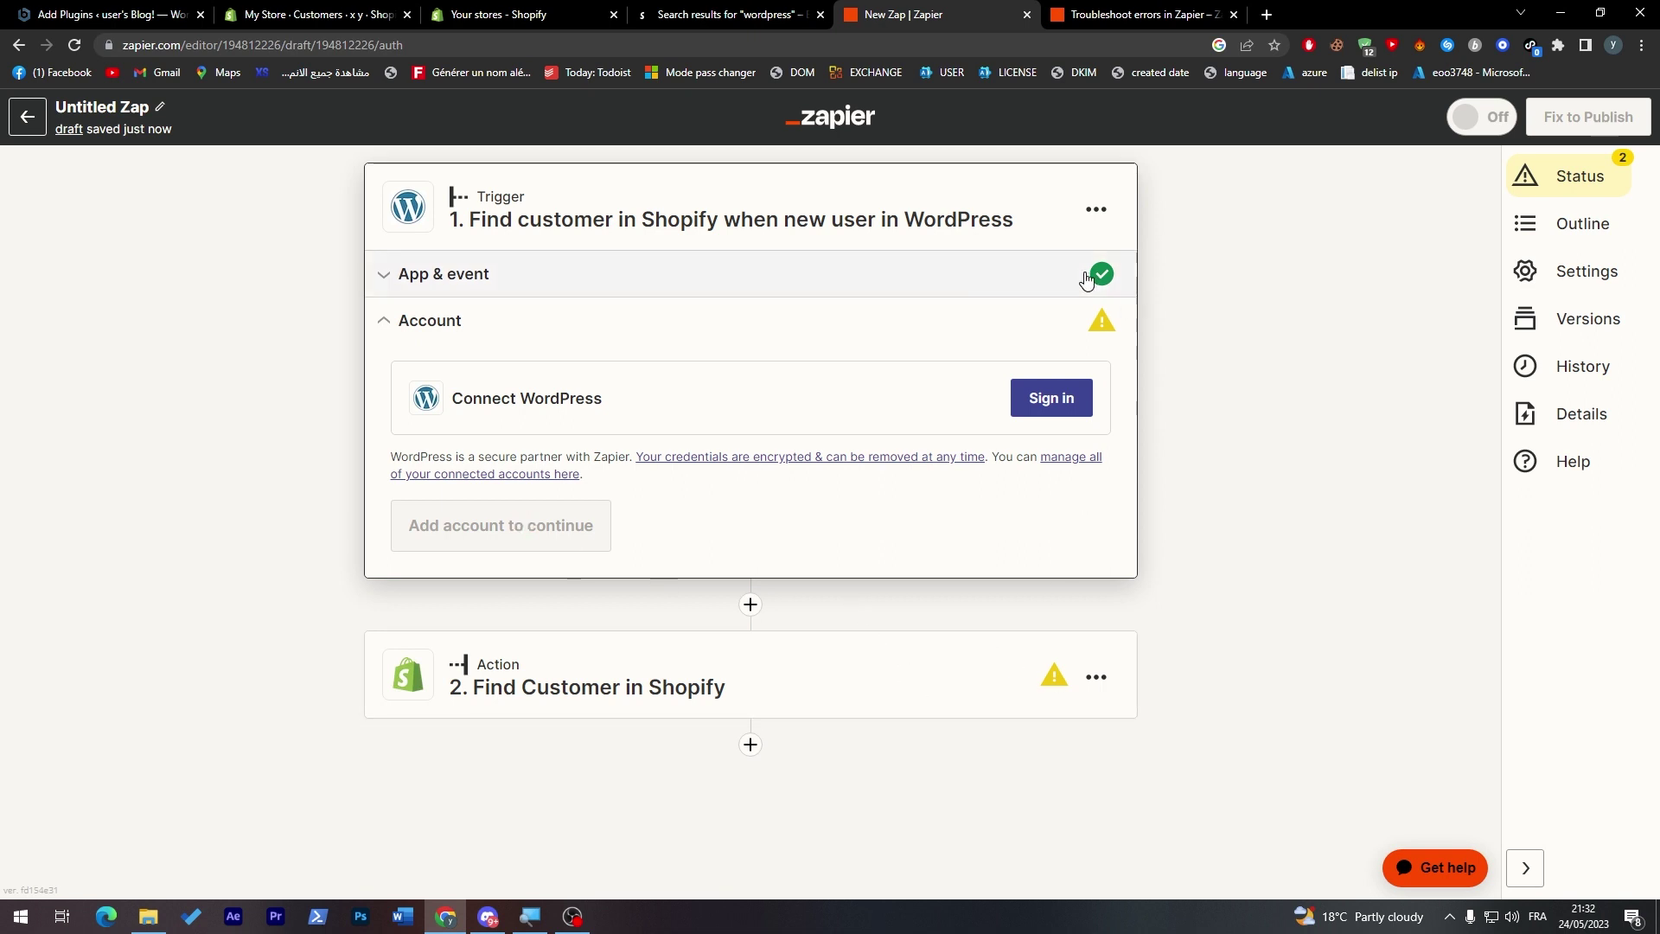
pyautogui.click(922, 678)
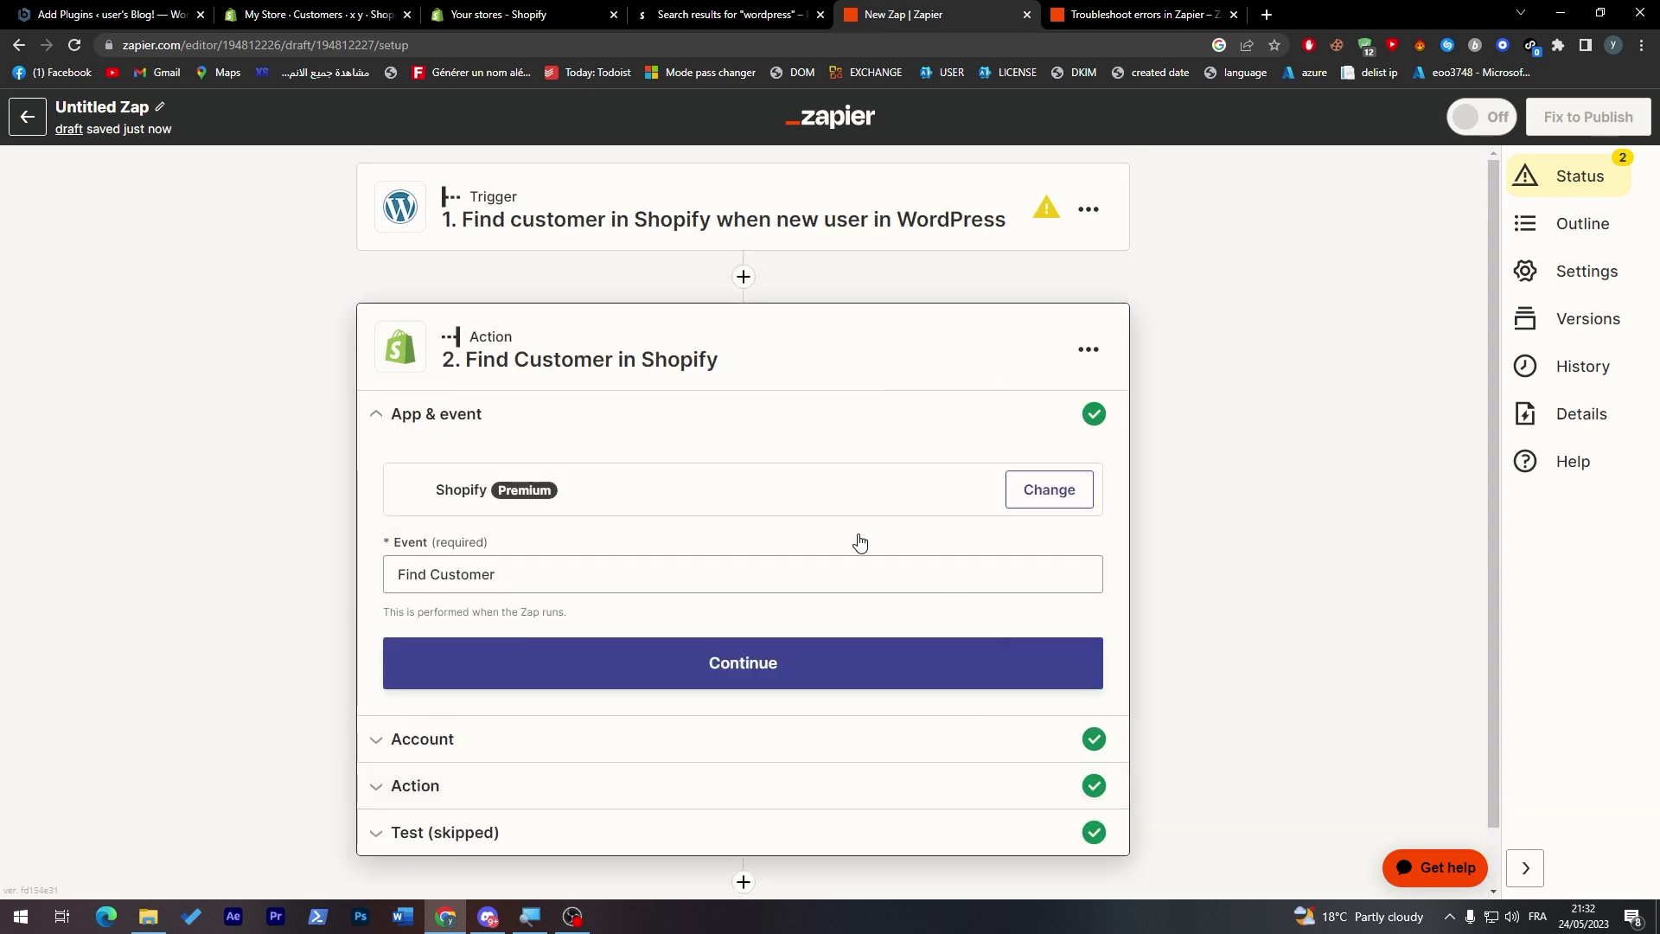